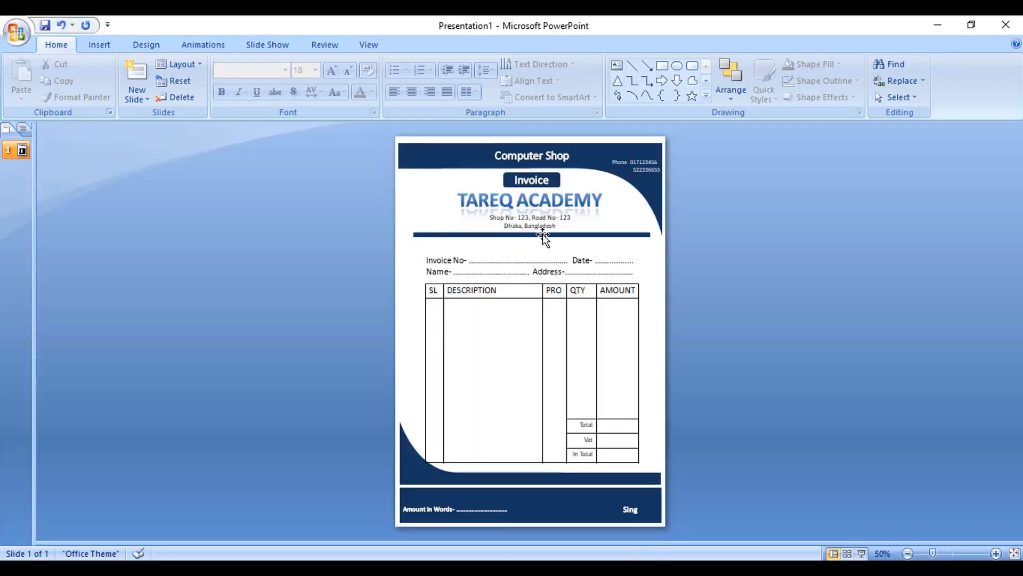
Step: Examine the sample invoice layout across the slide
ctrl+scroll(525, 372, up, 5)
scroll(525, 372, up, 5)
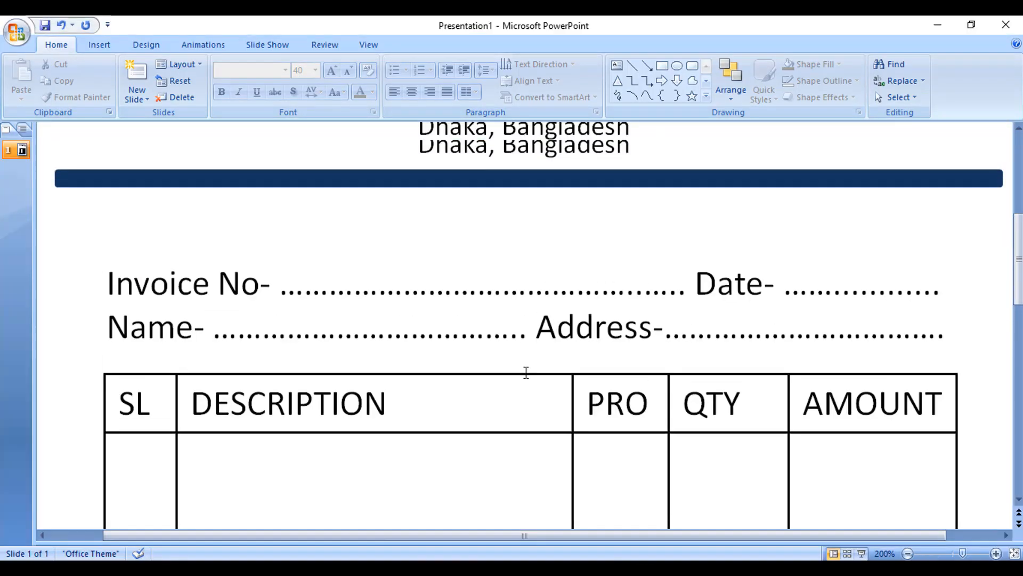
scroll(525, 372, up, 2)
ctrl+scroll(525, 372, down, 4)
scroll(525, 372, up, 2)
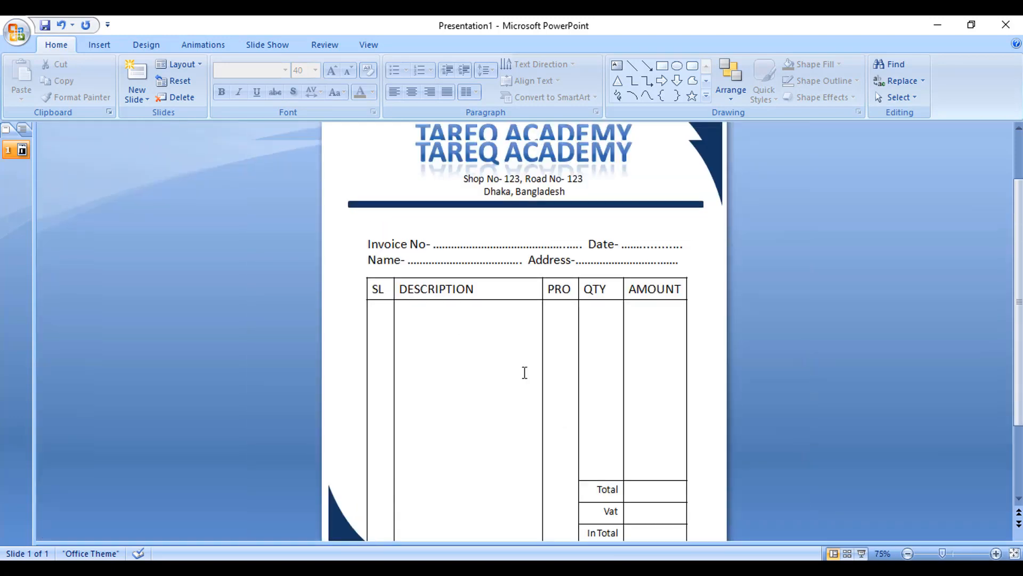
Step: Create a new blank presentation and delete its title and subtitle placeholders
click(16, 38)
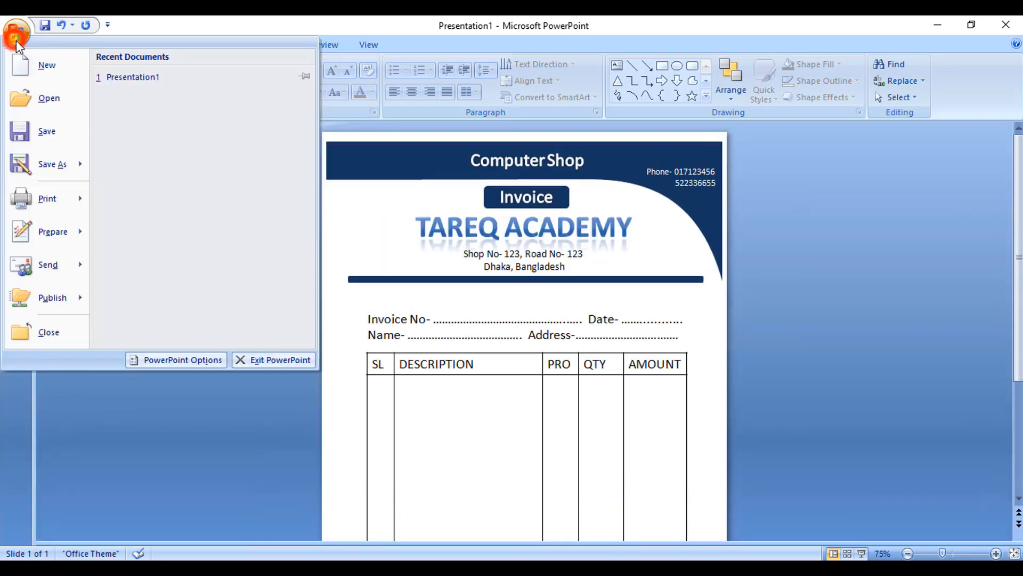
click(16, 33)
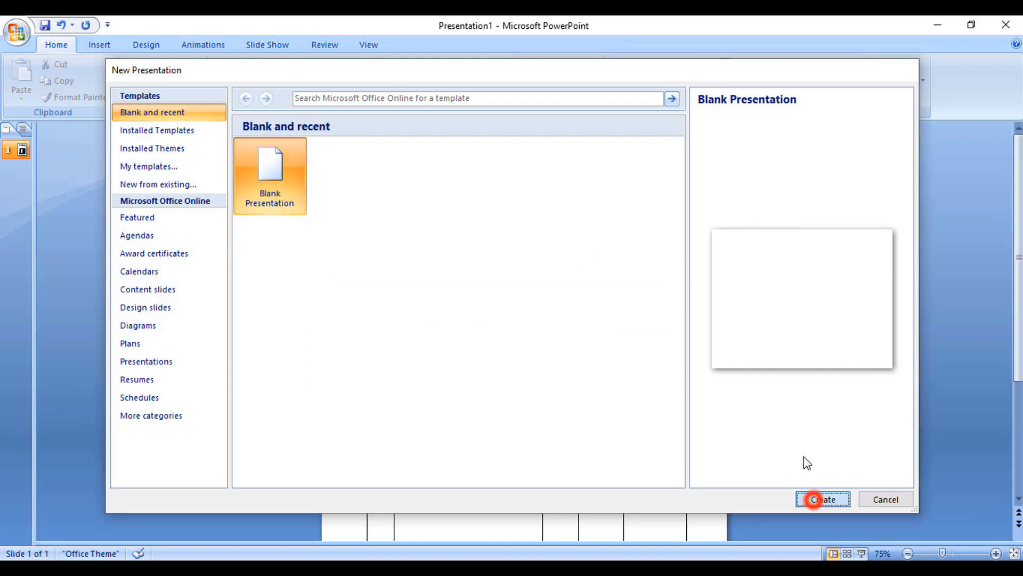
click(814, 499)
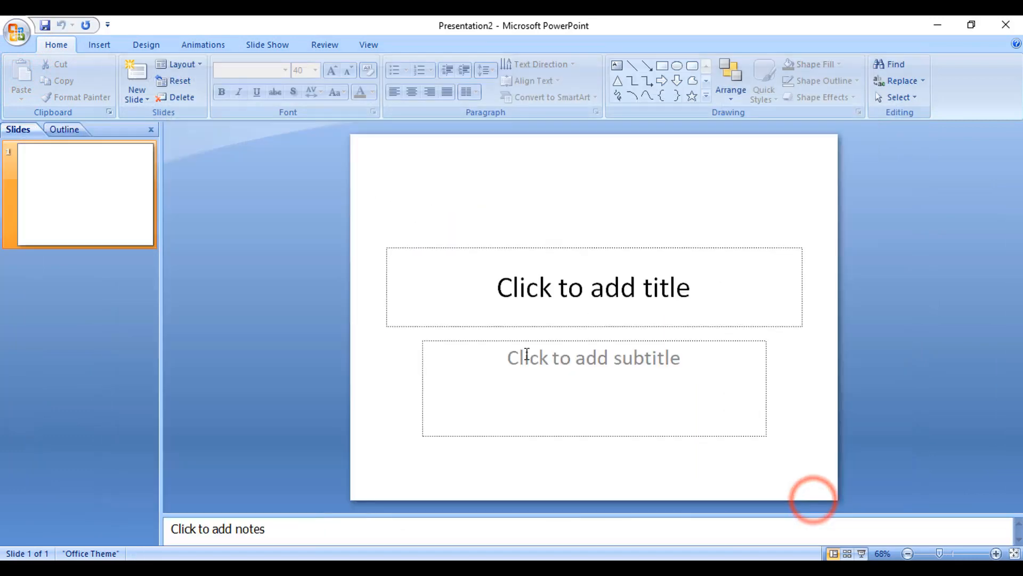
key(ctrl+a)
key(Delete)
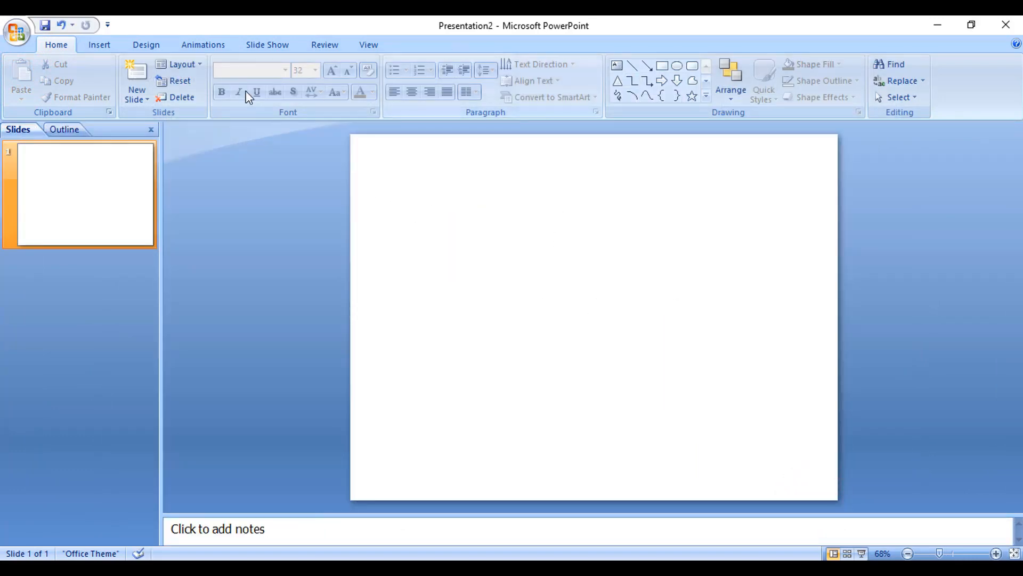
Step: Set the slide orientation to Portrait
click(152, 47)
click(65, 89)
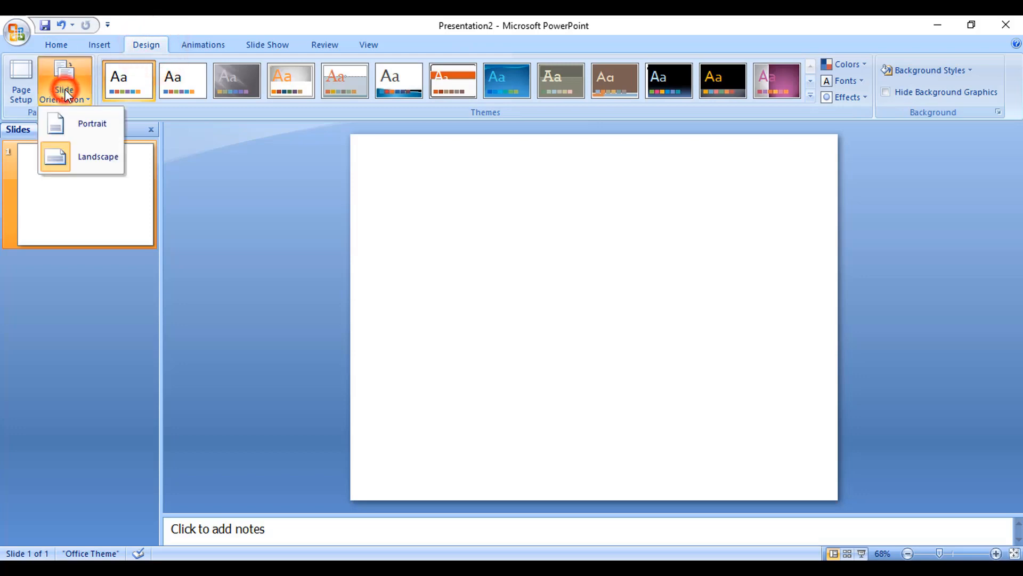
click(88, 123)
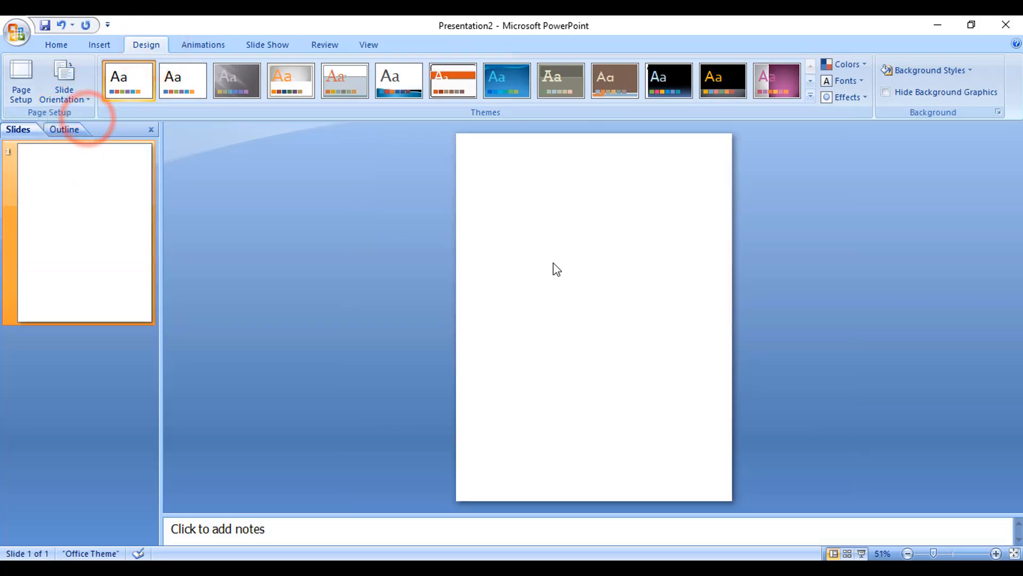
Step: Hide the slides and notes panes and review the Page Setup slide size of 7.5 by 10 inches
drag(161, 283, 2, 286)
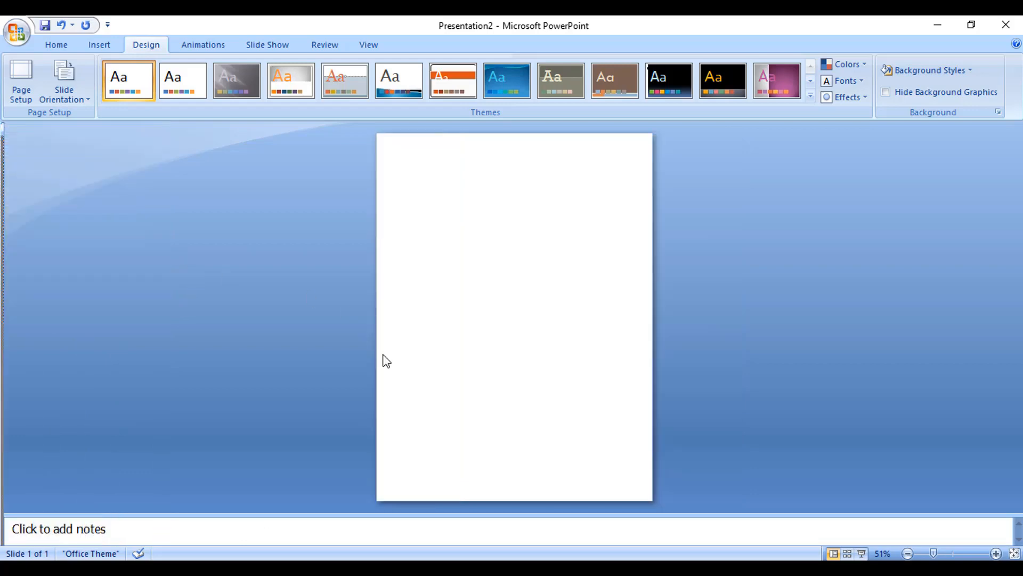
drag(459, 512, 459, 554)
click(35, 75)
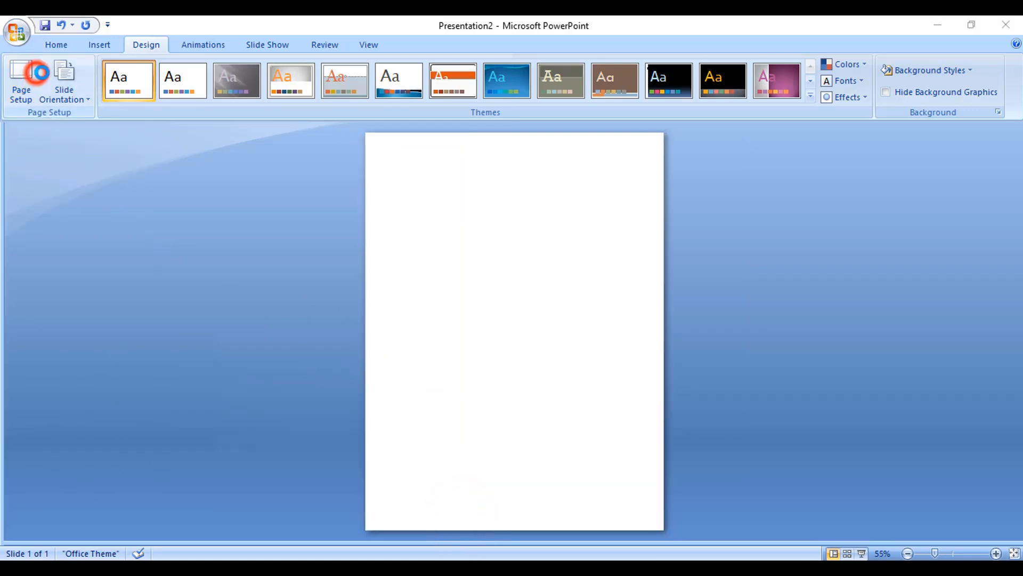
drag(397, 326, 432, 242)
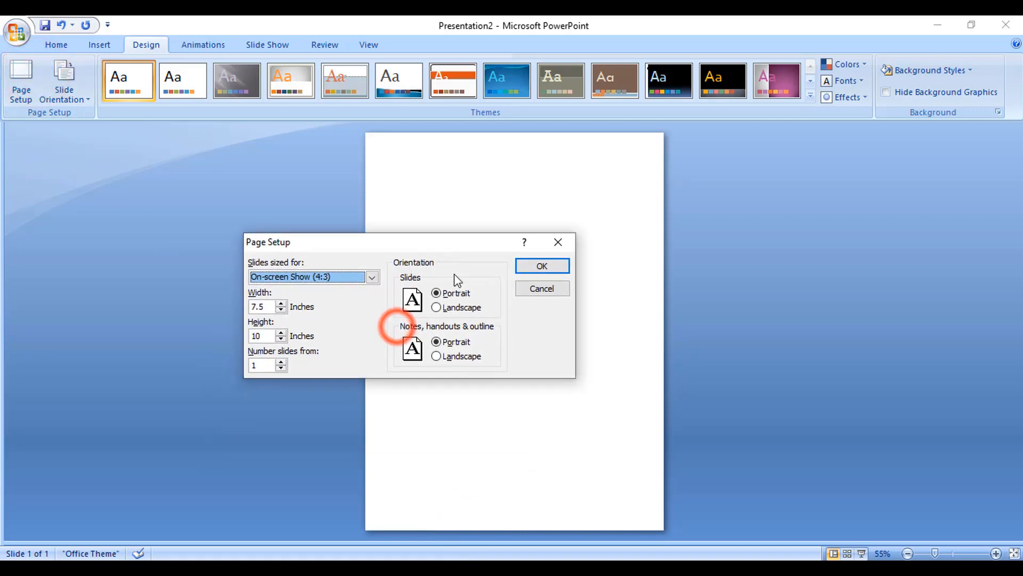
click(310, 278)
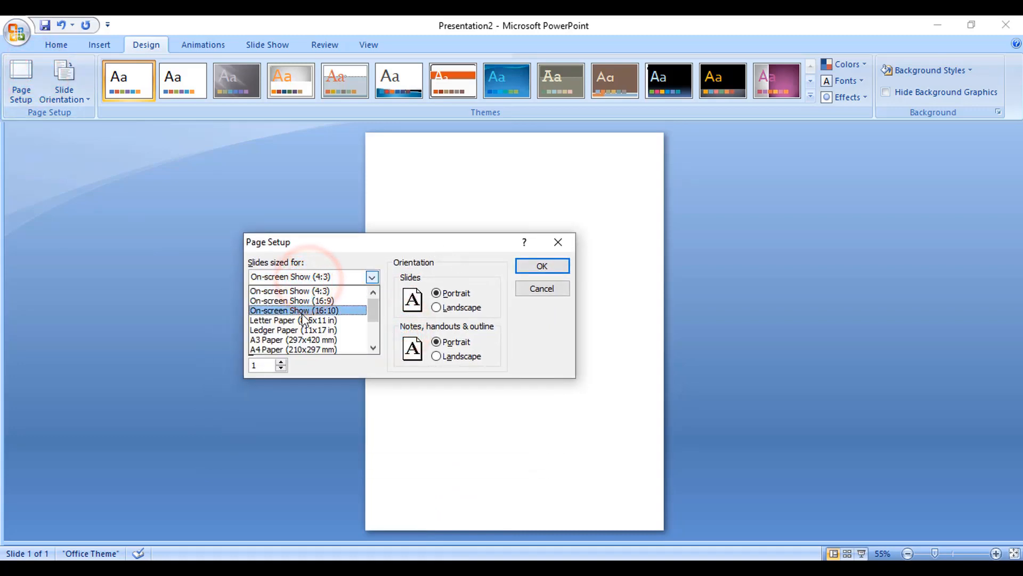
scroll(315, 321, down, 2)
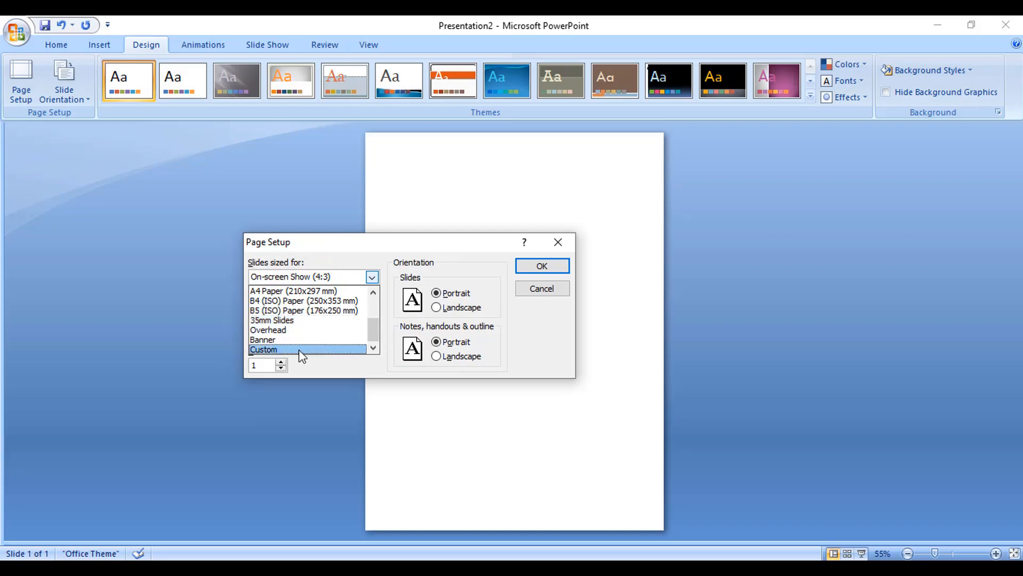
click(473, 239)
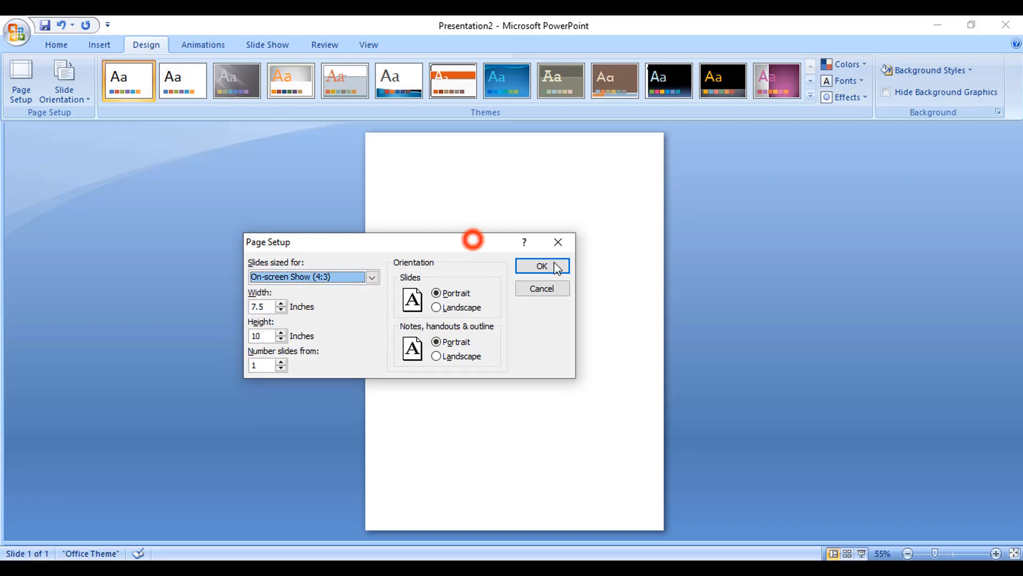
key(Return)
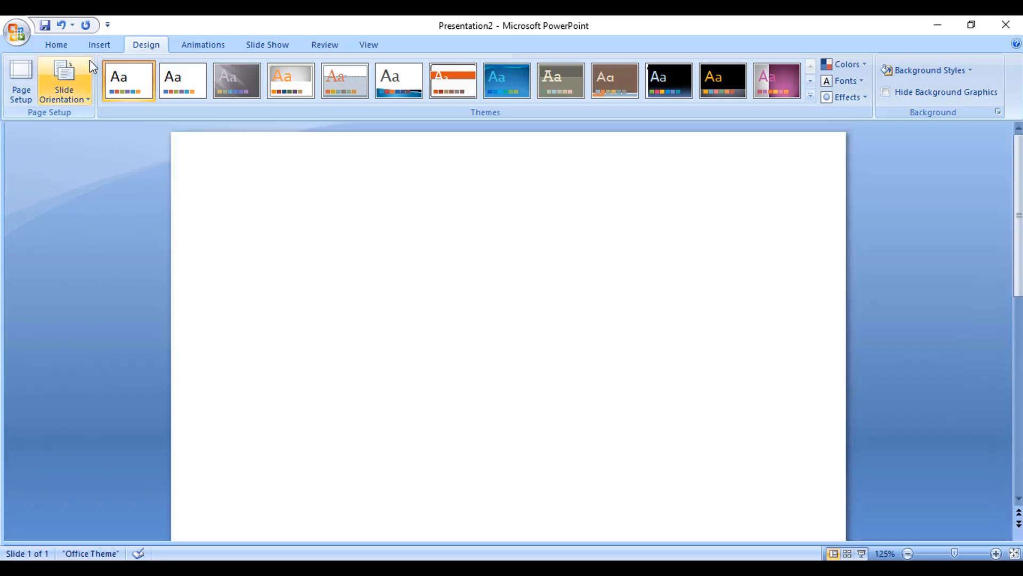
Step: Draw a rectangle across the top of the slide as a header band
click(95, 47)
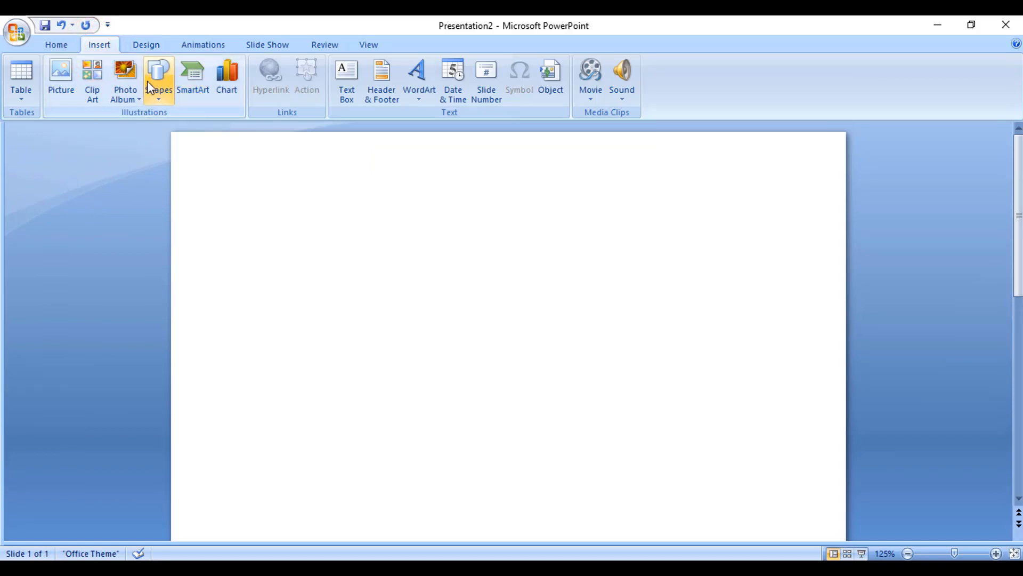
click(162, 86)
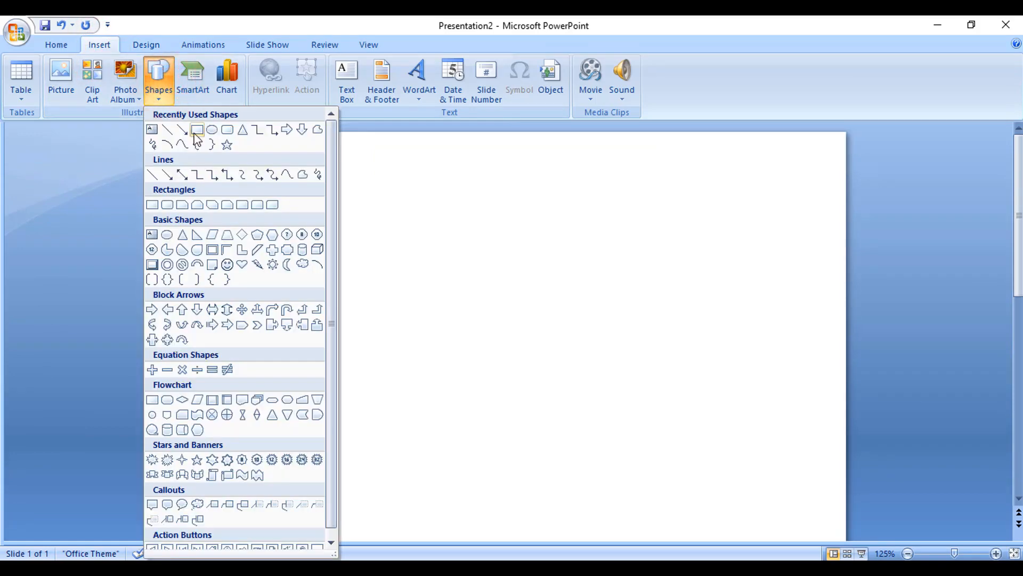
click(195, 131)
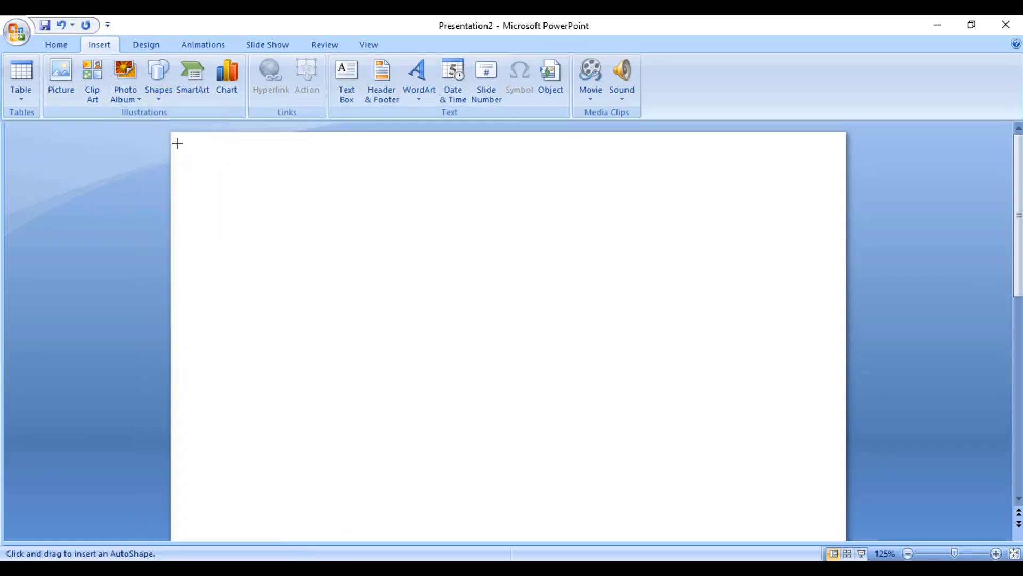
mouse_move(176, 139)
mouse_down()
mouse_move(294, 203)
mouse_move(824, 222)
mouse_up()
drag(673, 198, 685, 212)
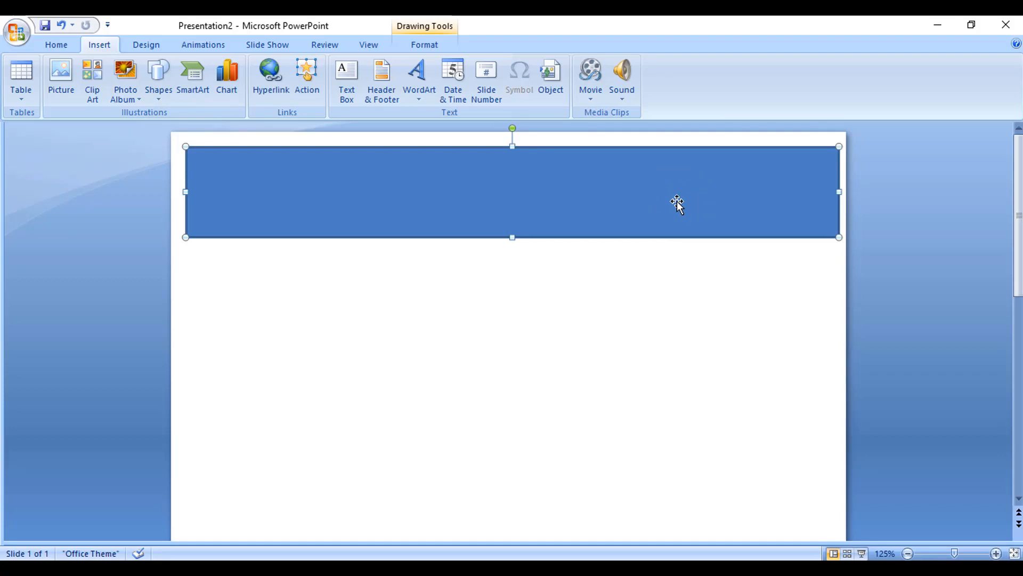
Step: Nudge the header rectangle into the slide's top-left corner, about 0.89 by 7.25 inches
key(ctrl+Left)
key(ctrl+Left)
key(ctrl+Left)
key(ctrl+Left)
key(ctrl+Left)
key(ctrl+Left)
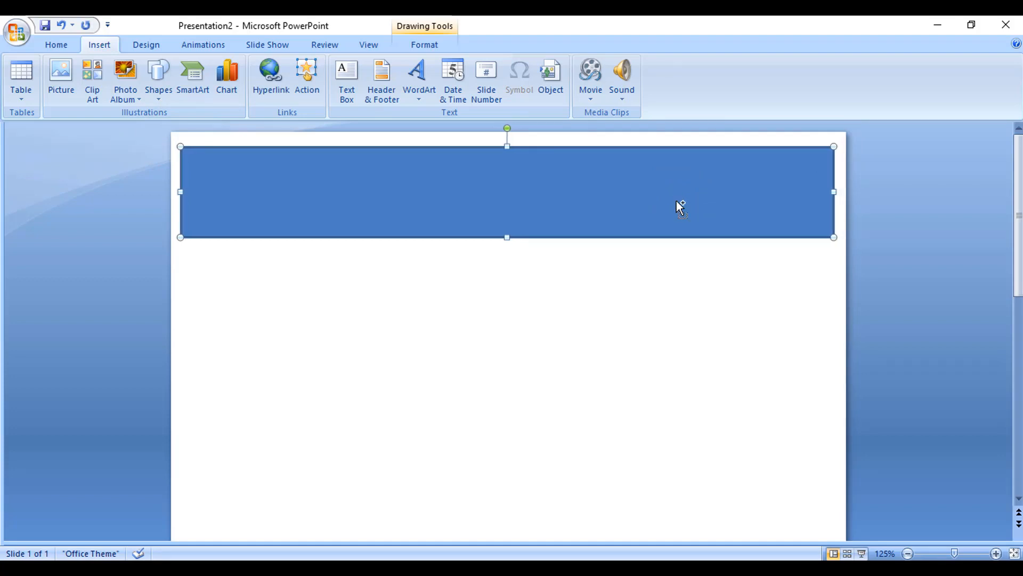
key(ctrl+Up)
key(ctrl+Up)
key(ctrl+Up)
key(ctrl+Up)
key(ctrl+Up)
key(ctrl+Up)
key(ctrl+Up)
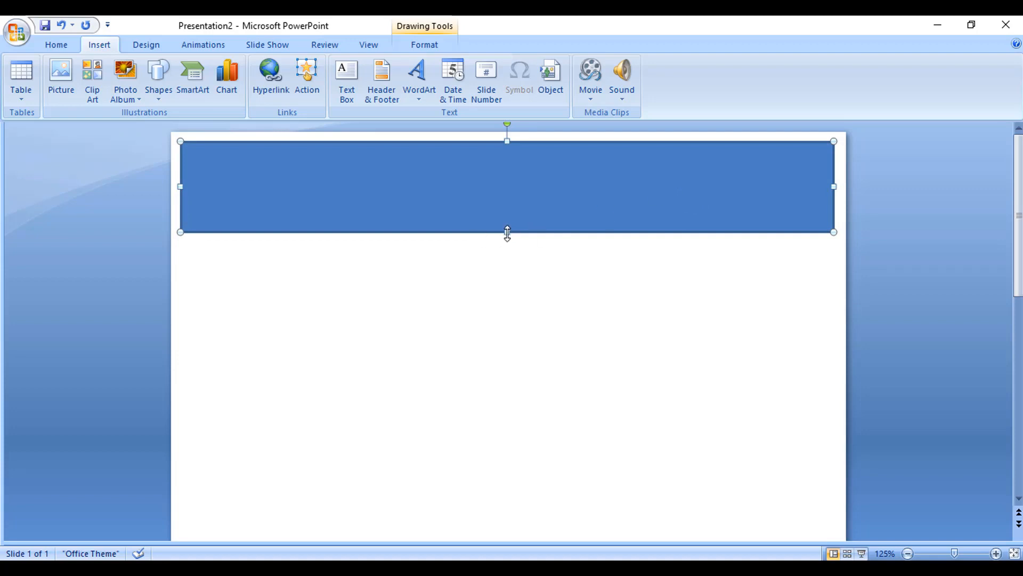
mouse_move(507, 233)
mouse_down()
mouse_move(507, 215)
mouse_move(516, 233)
mouse_up()
Step: Remove the header rectangle's outline and fill it with dark navy blue
click(425, 44)
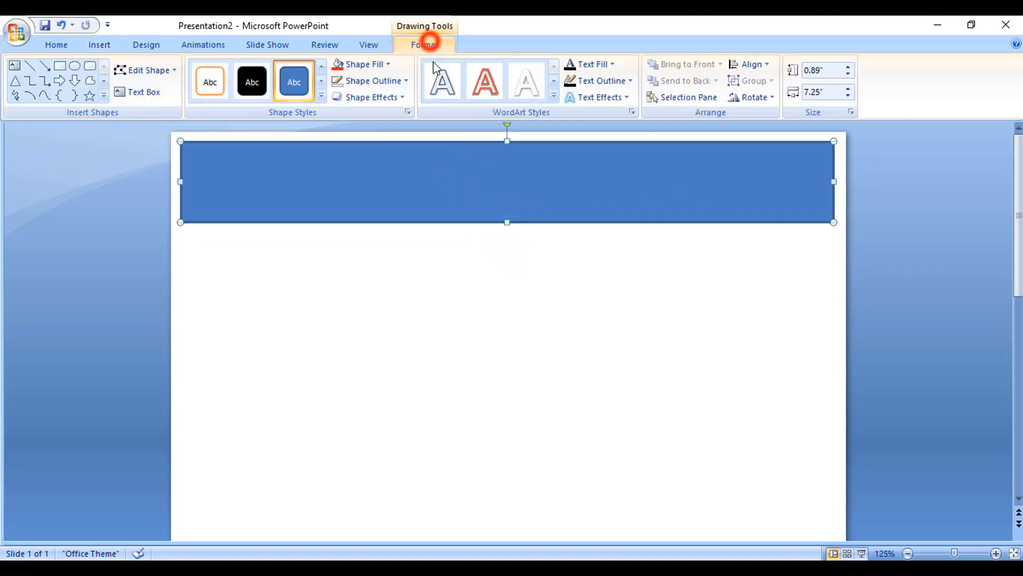
click(397, 85)
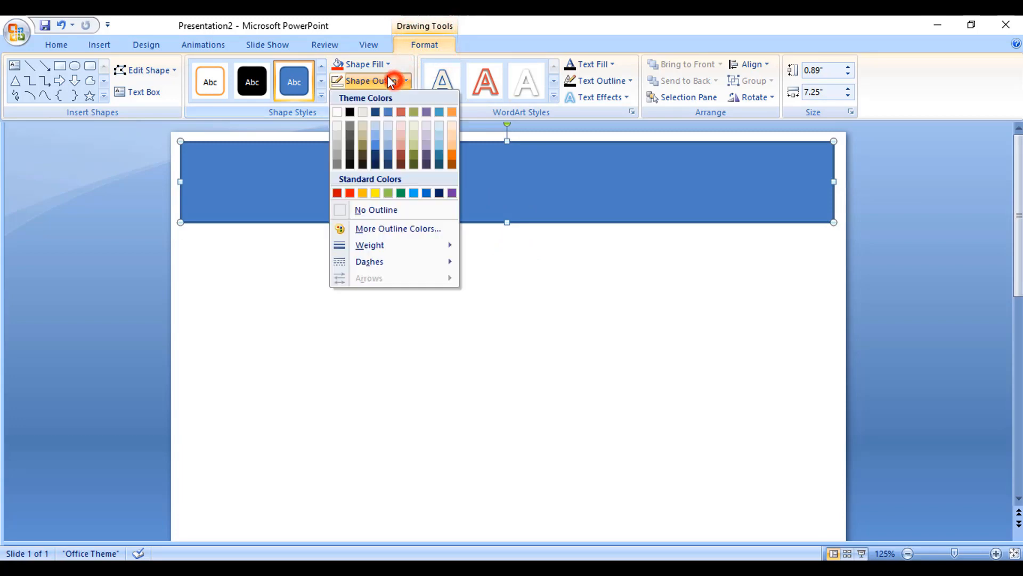
click(392, 210)
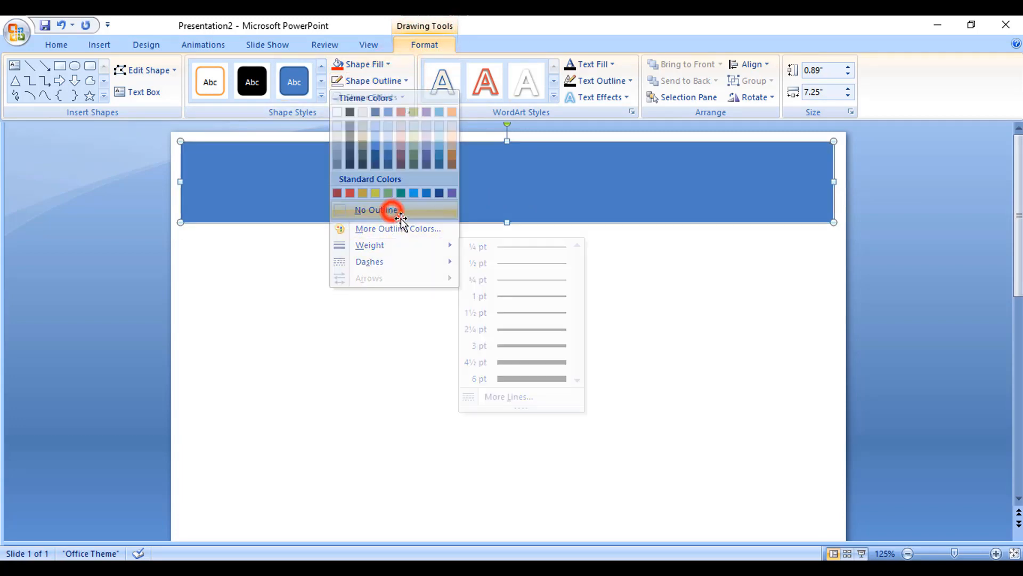
click(385, 65)
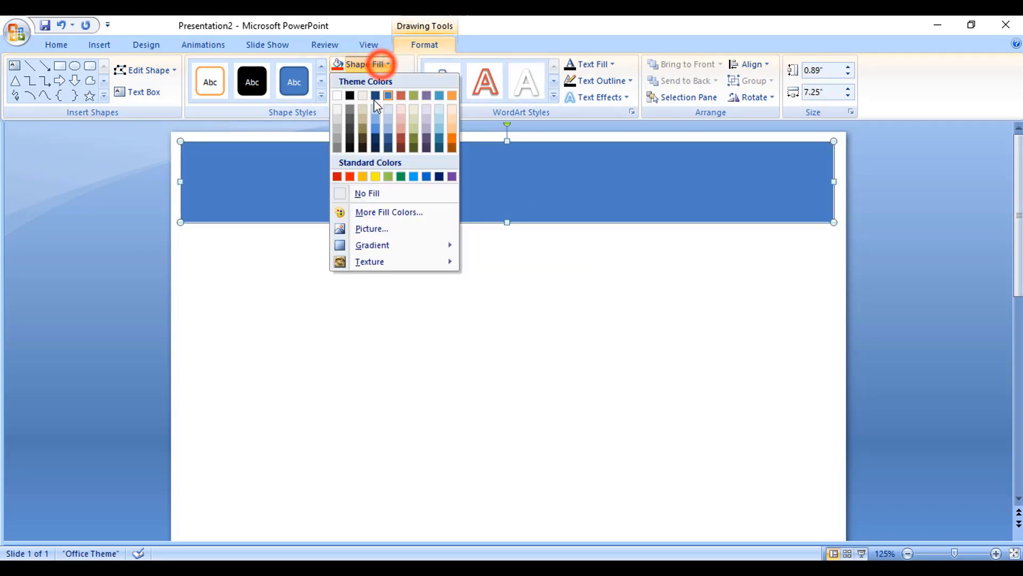
click(376, 140)
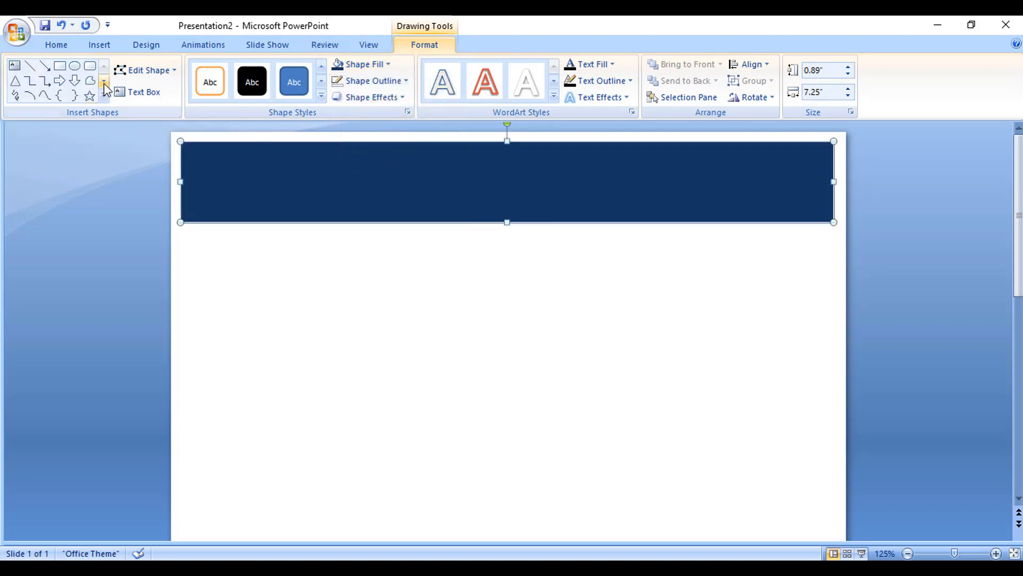
Step: Convert the header rectangle to a freeform and start editing its points
click(153, 70)
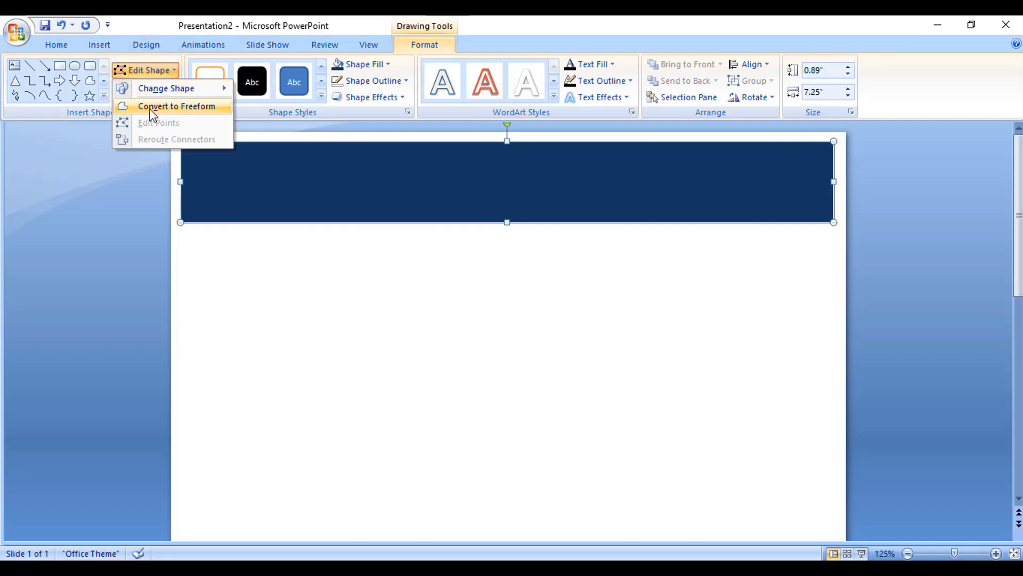
click(150, 106)
click(148, 69)
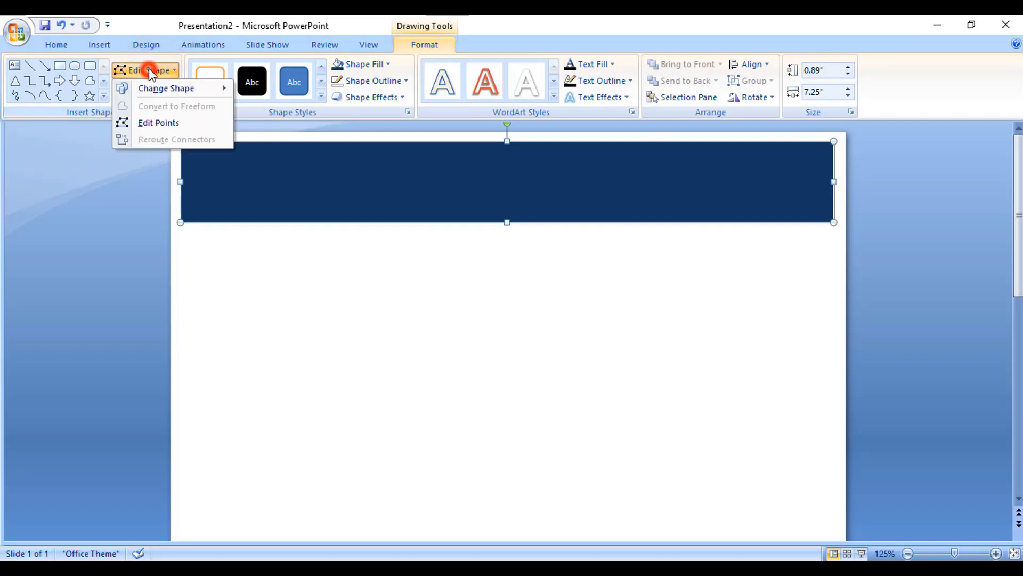
click(146, 123)
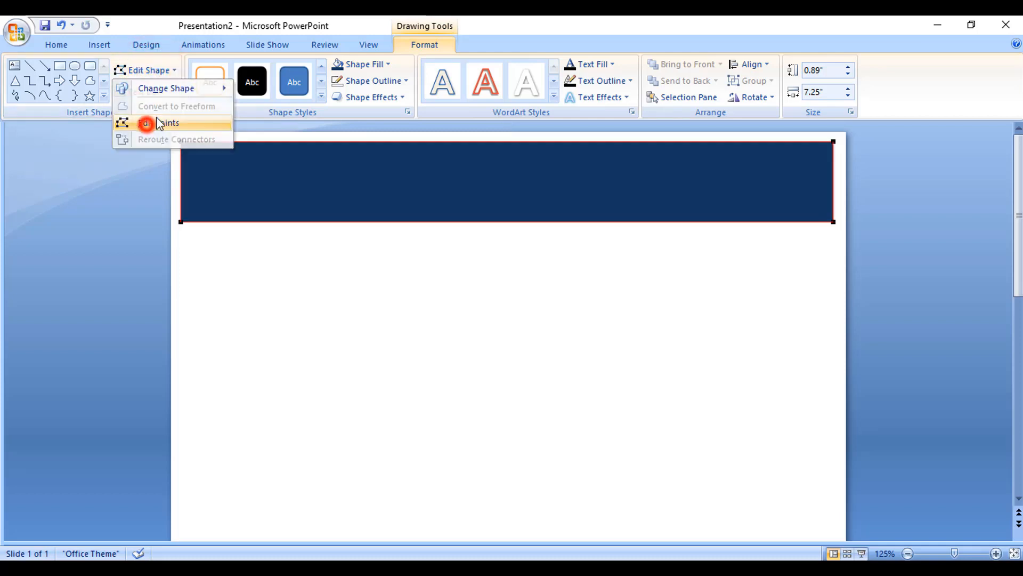
Step: Add a point on the bottom edge and pull the bottom-right corner down, making the shape about 2.31 inches tall
right_click(629, 222)
click(667, 233)
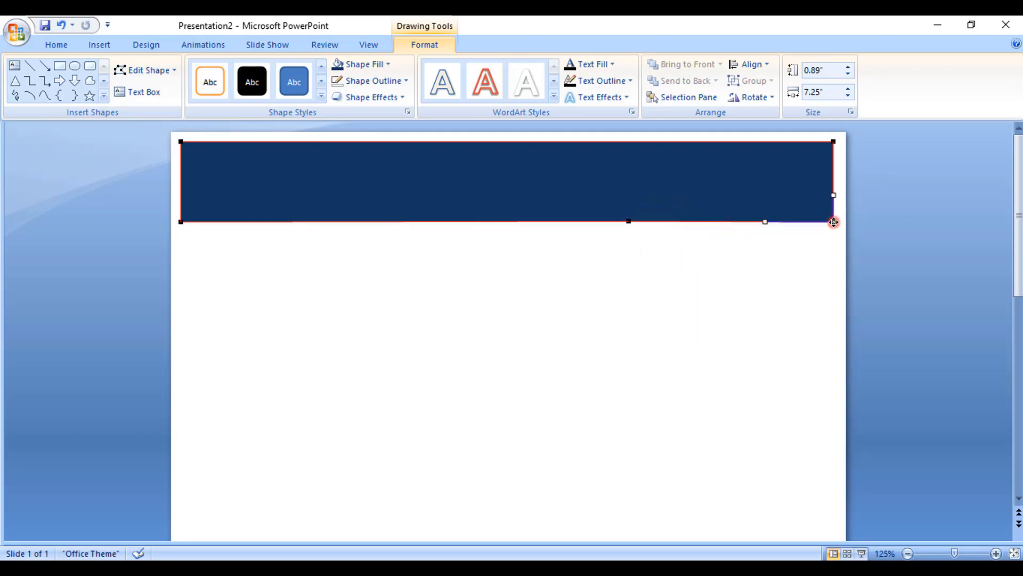
drag(835, 222, 834, 349)
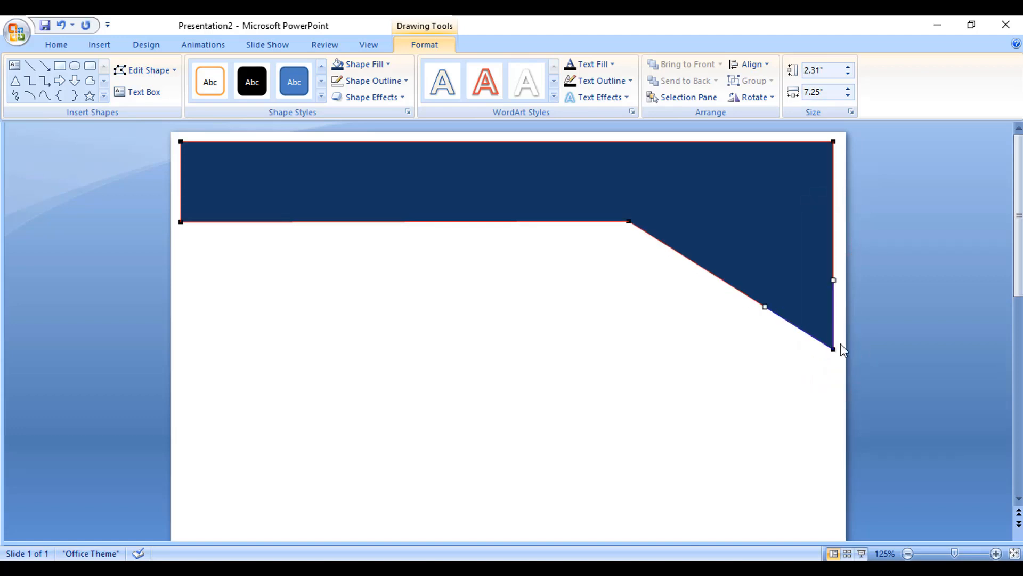
Step: Bend the slanted edge into a smooth curve sweeping down to the right corner, then leave point editing
click(630, 221)
drag(697, 264, 718, 232)
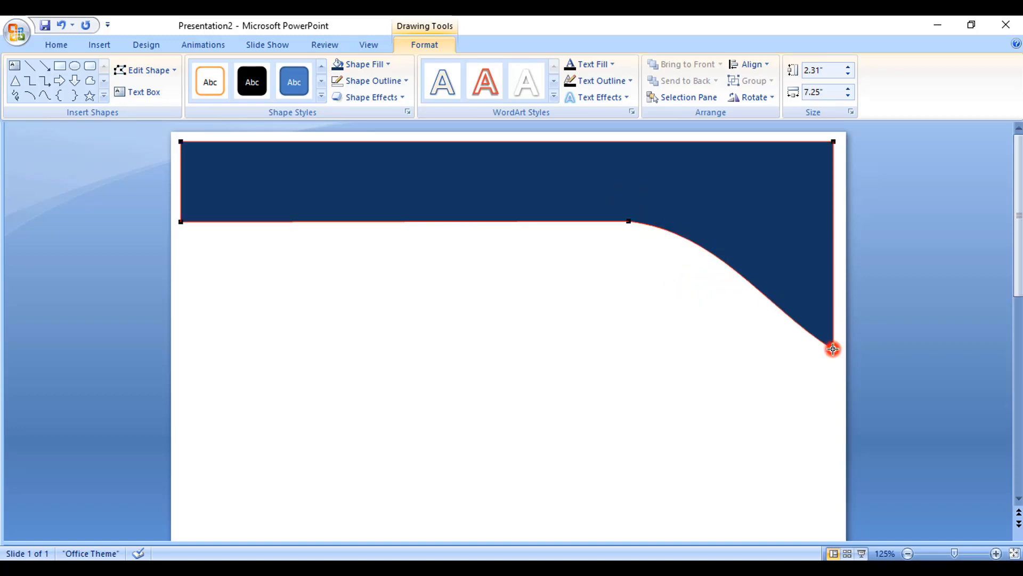
click(834, 349)
click(835, 349)
click(835, 349)
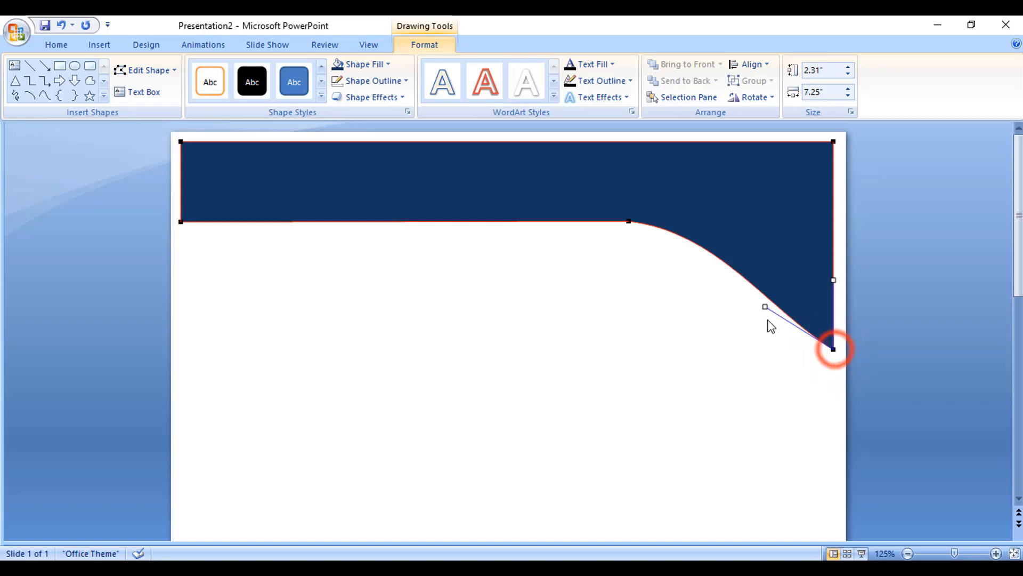
drag(775, 289, 796, 263)
click(468, 208)
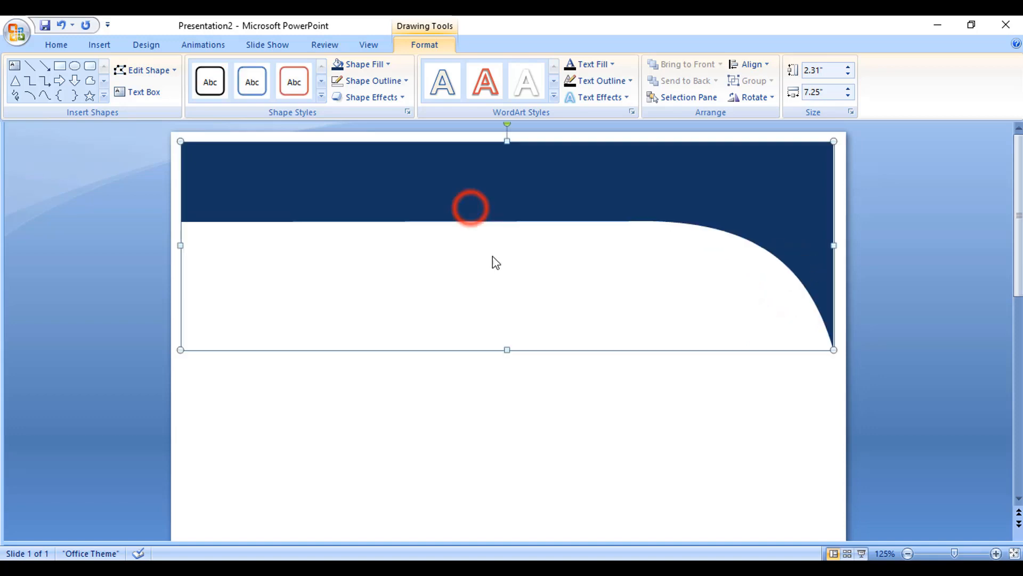
click(560, 414)
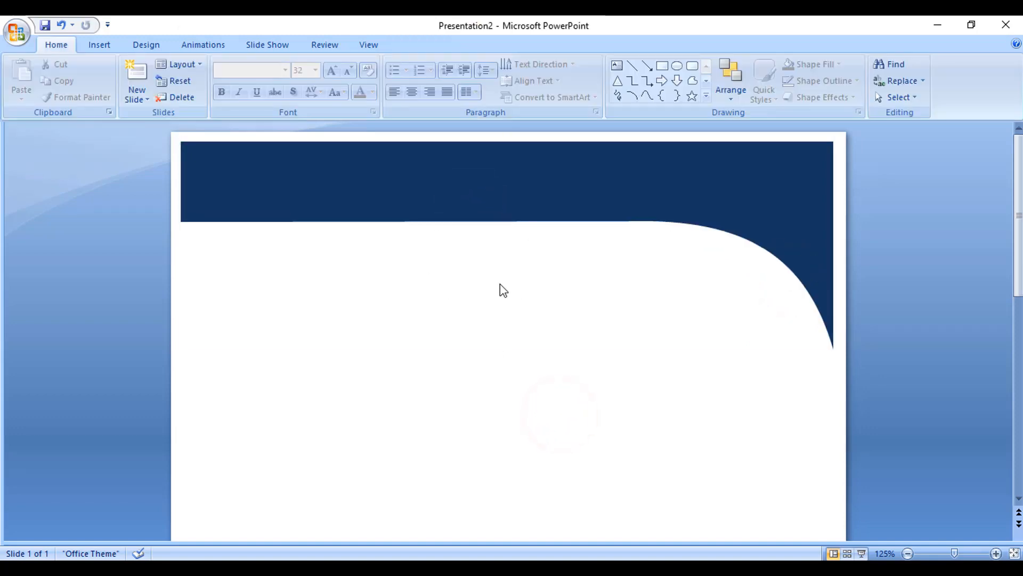
Step: Draw a rectangle across the lower part of the slide, about 7.17 inches wide and 0.5 inch tall
scroll(501, 308, down, 5)
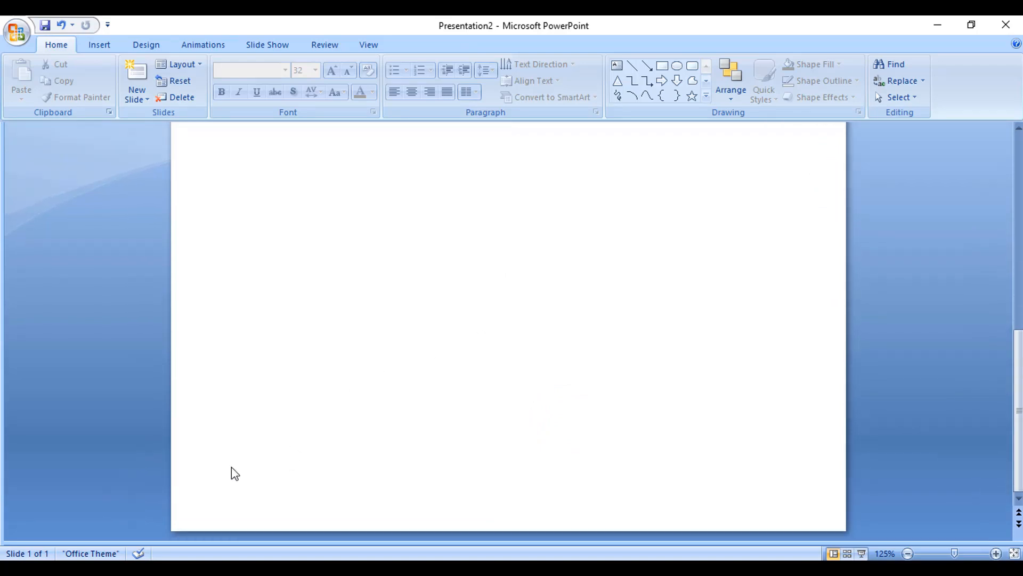
click(99, 45)
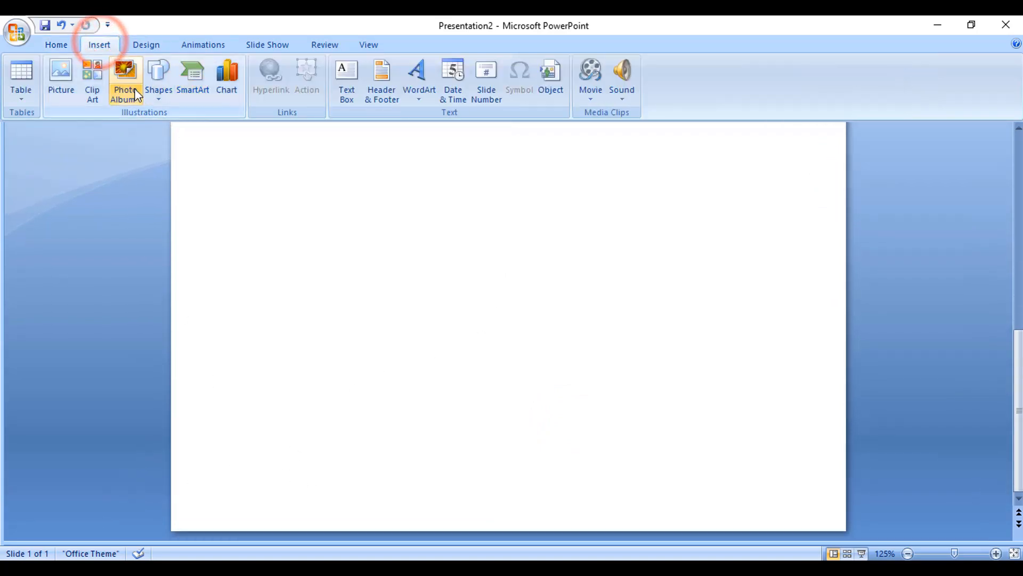
click(159, 78)
click(197, 129)
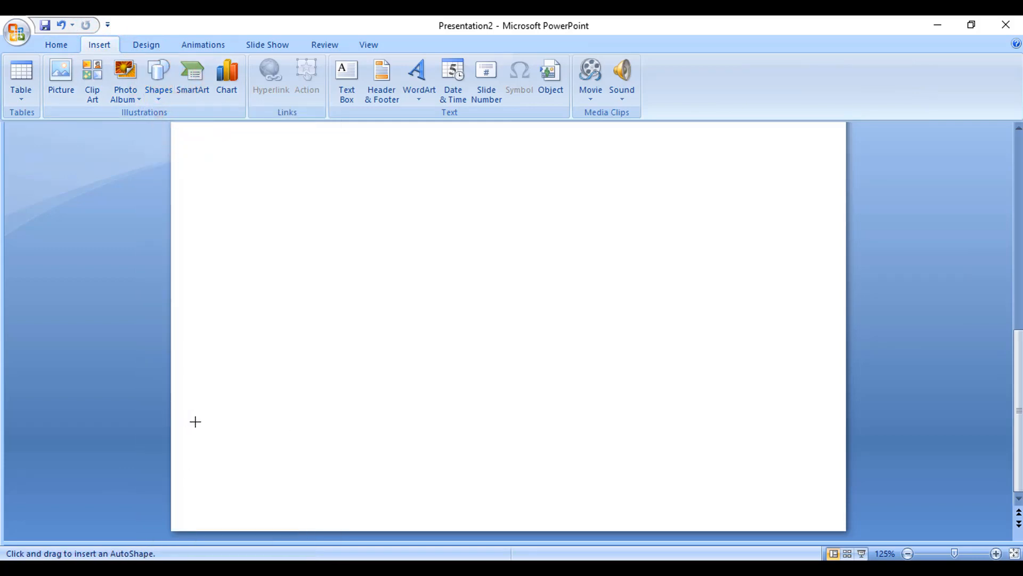
mouse_move(195, 421)
mouse_down()
mouse_move(618, 480)
mouse_move(827, 481)
mouse_up()
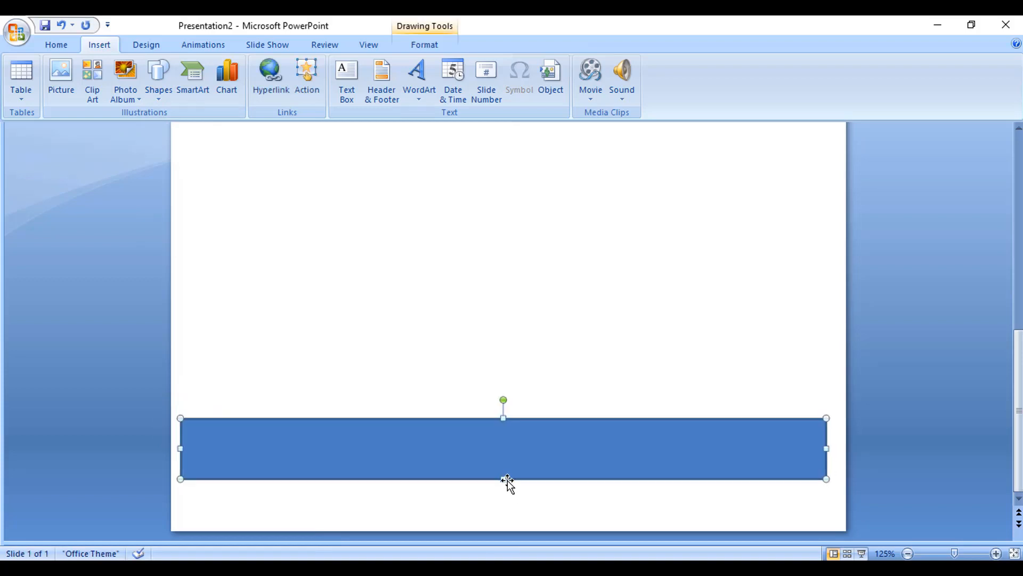
drag(506, 479, 507, 464)
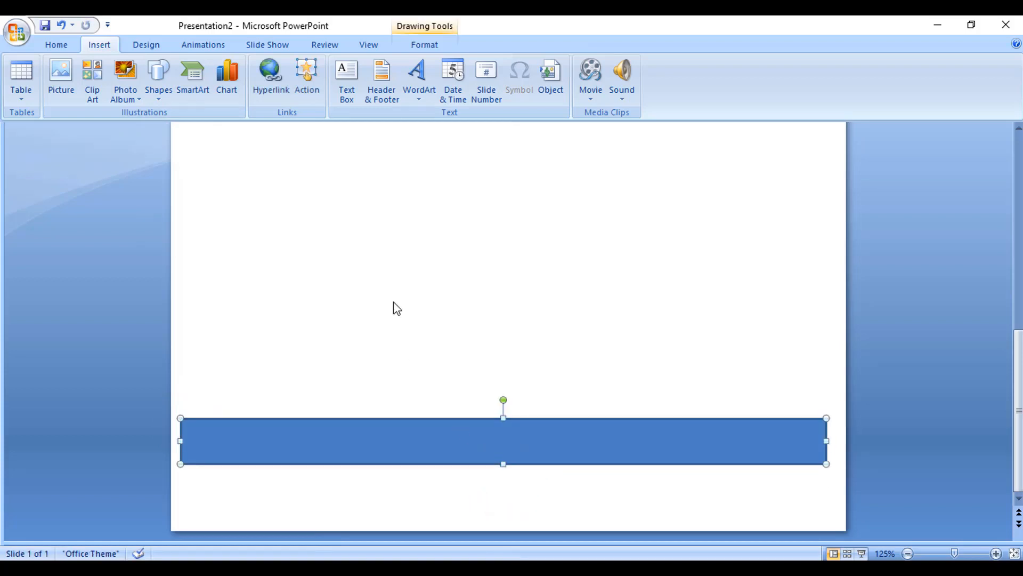
Step: Remove the new rectangle's outline and fill it with dark navy blue
click(425, 45)
click(382, 81)
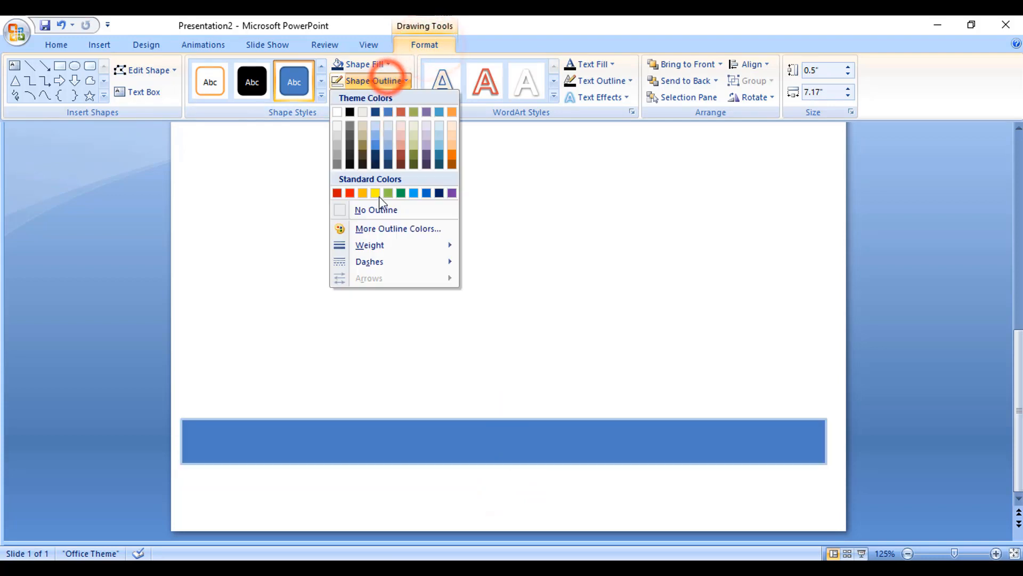
click(382, 210)
click(366, 64)
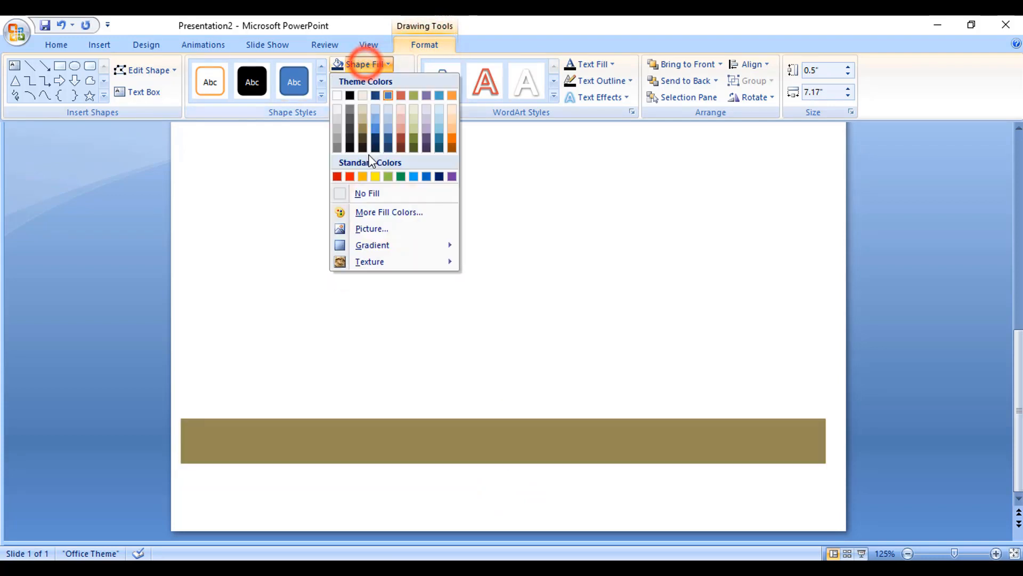
click(376, 140)
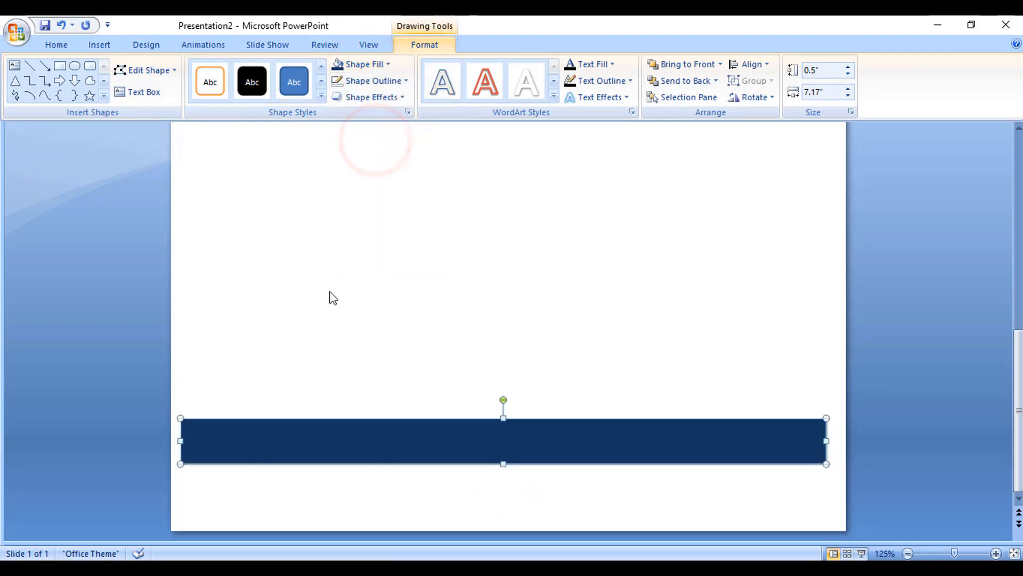
Step: Convert the lower rectangle to a freeform and start editing its points
click(150, 70)
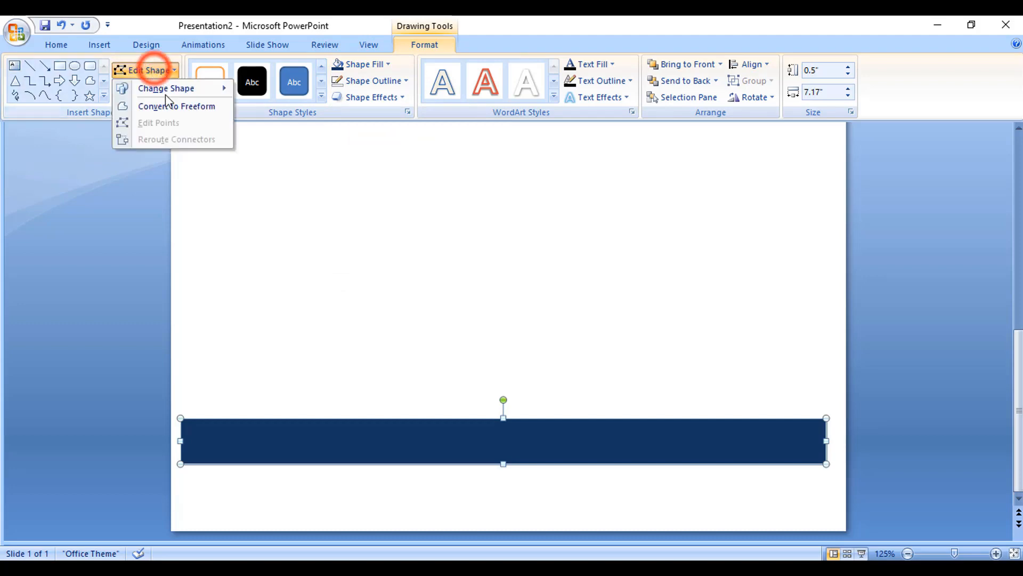
click(162, 107)
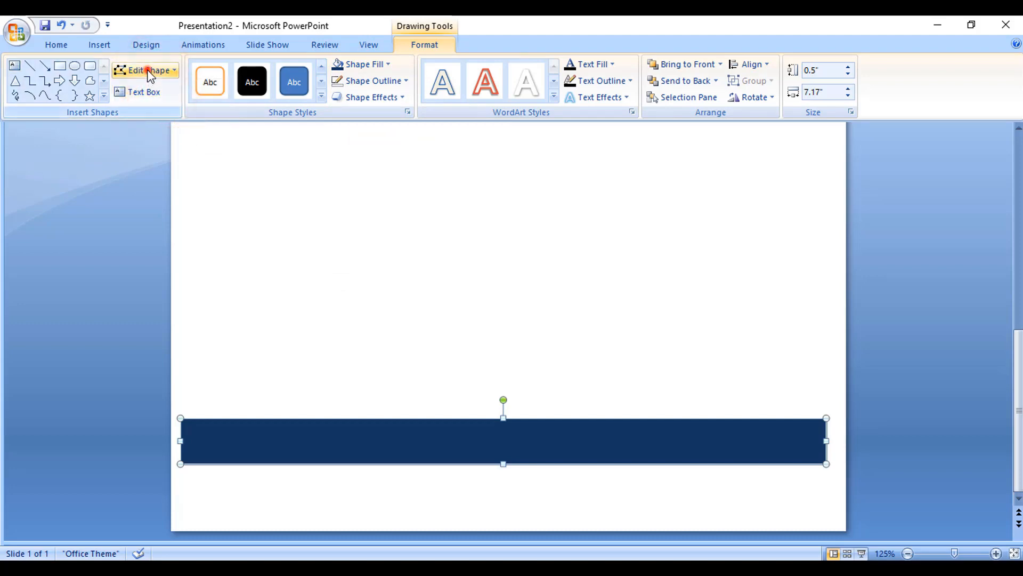
click(148, 69)
click(155, 122)
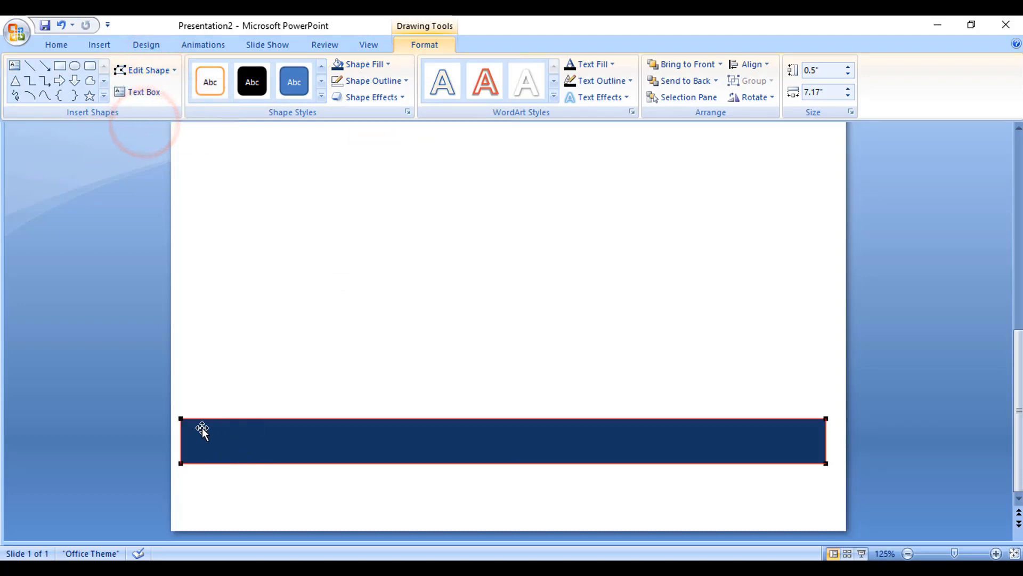
Step: Add a point on the top edge and pull the top-left corner up, making the shape about 1.75 inches tall
right_click(332, 419)
click(366, 427)
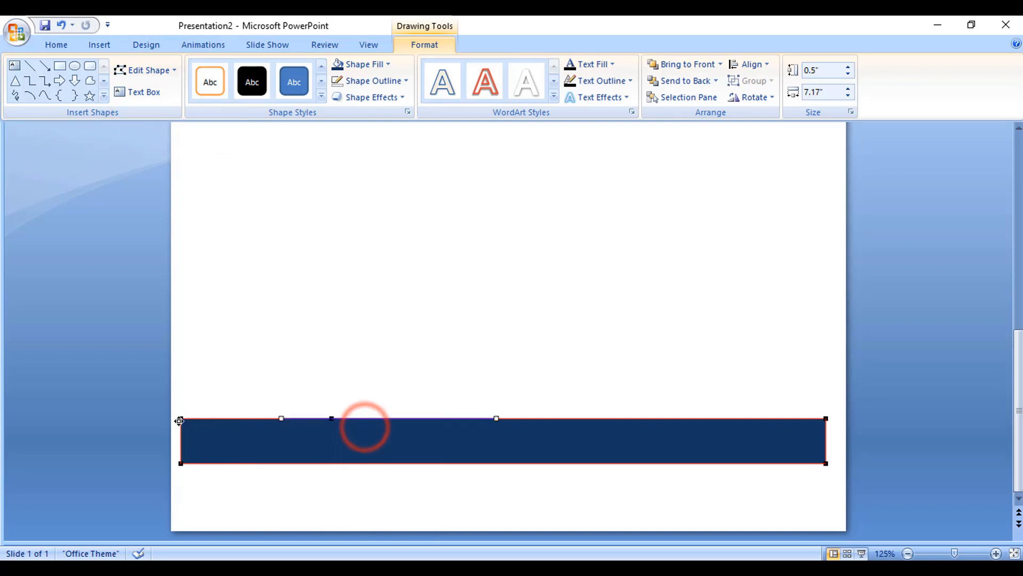
drag(181, 418, 174, 305)
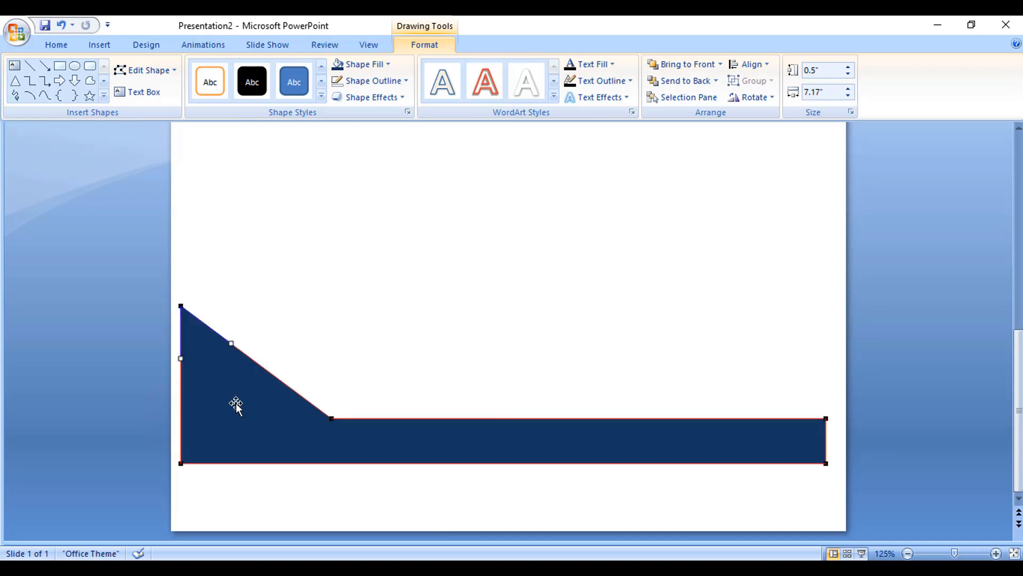
Step: Bend the slanted edge into a smooth concave curve sweeping down to the added point, then leave point editing
click(332, 420)
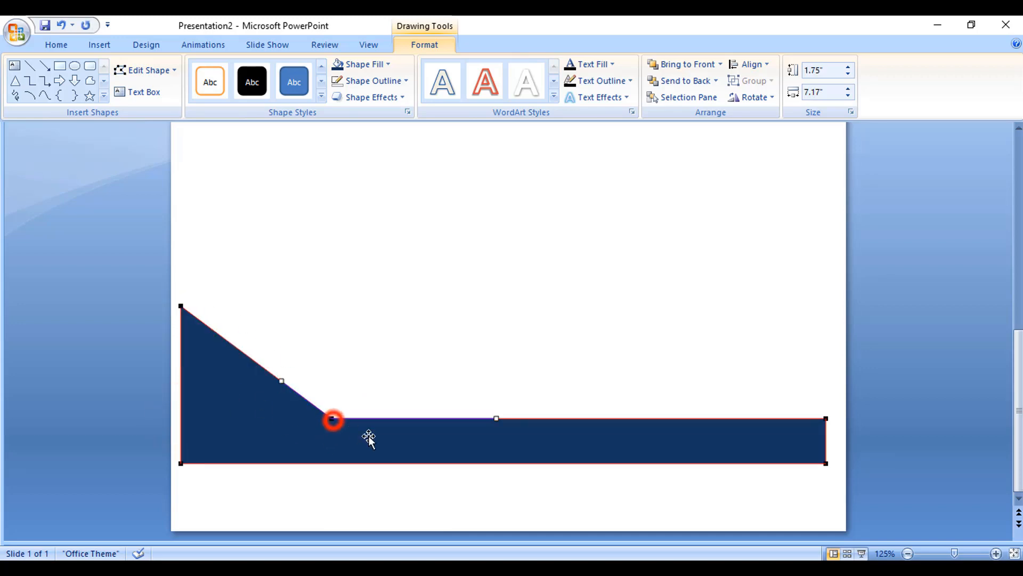
drag(277, 380, 243, 404)
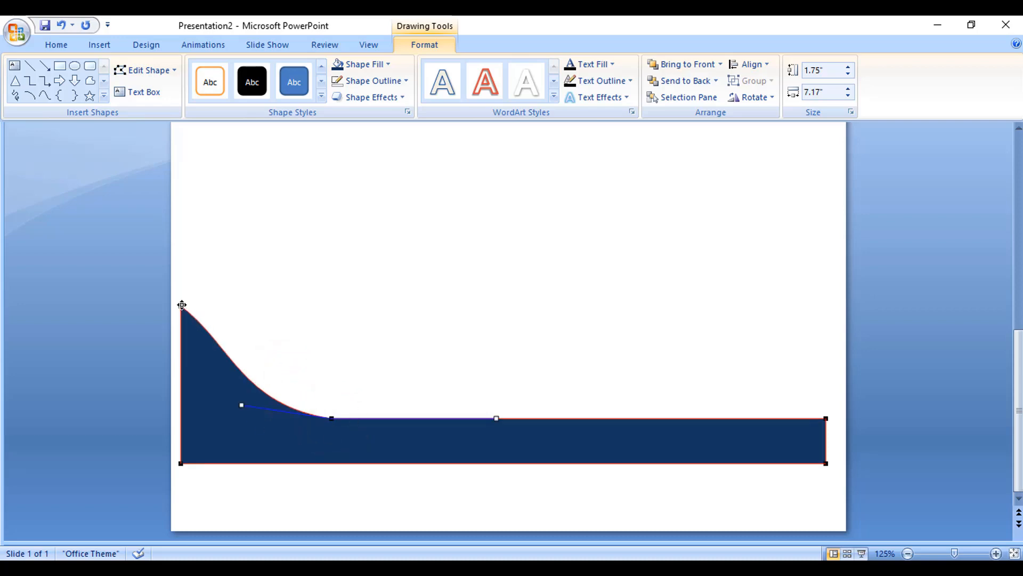
drag(231, 342, 206, 392)
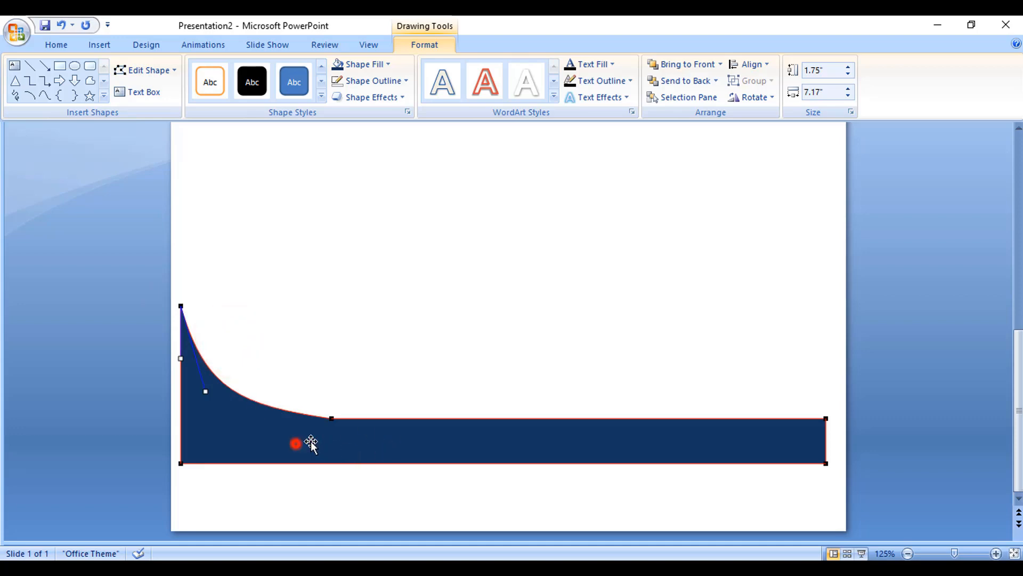
click(450, 356)
click(296, 429)
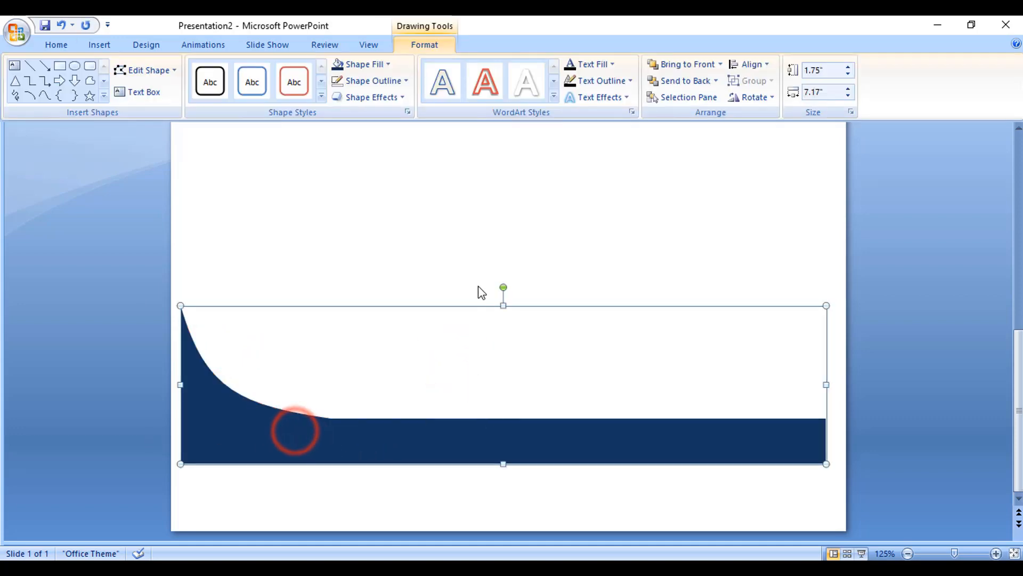
Step: Draw a second rectangle below the curved footer shape, spanning the slide's width near its bottom edge
click(474, 262)
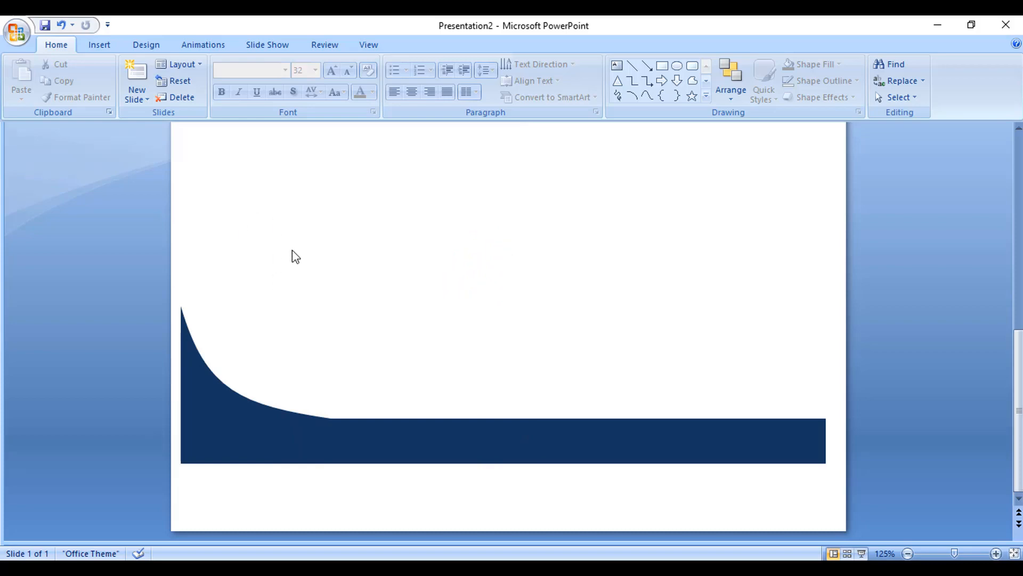
click(97, 46)
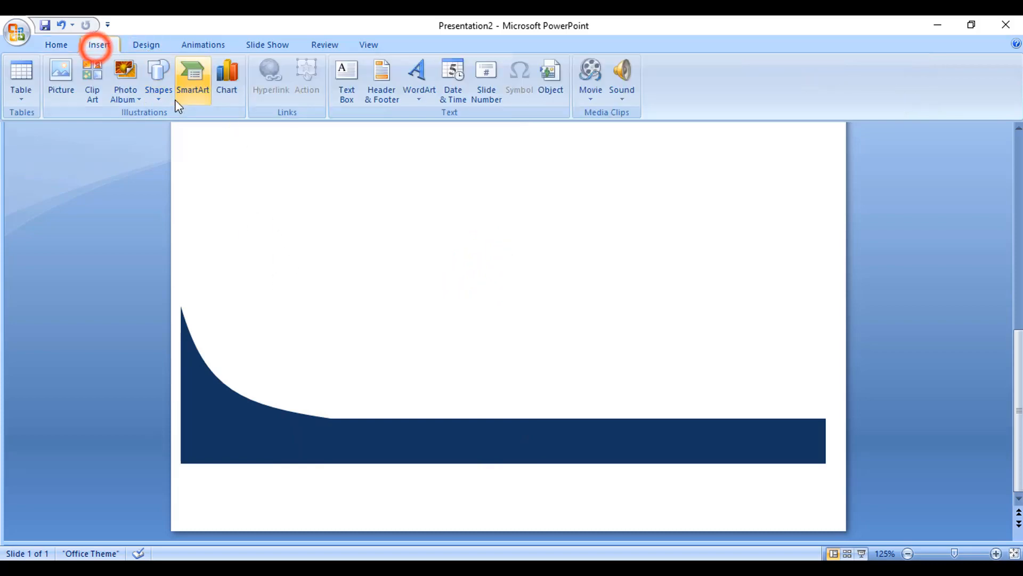
click(158, 85)
click(198, 128)
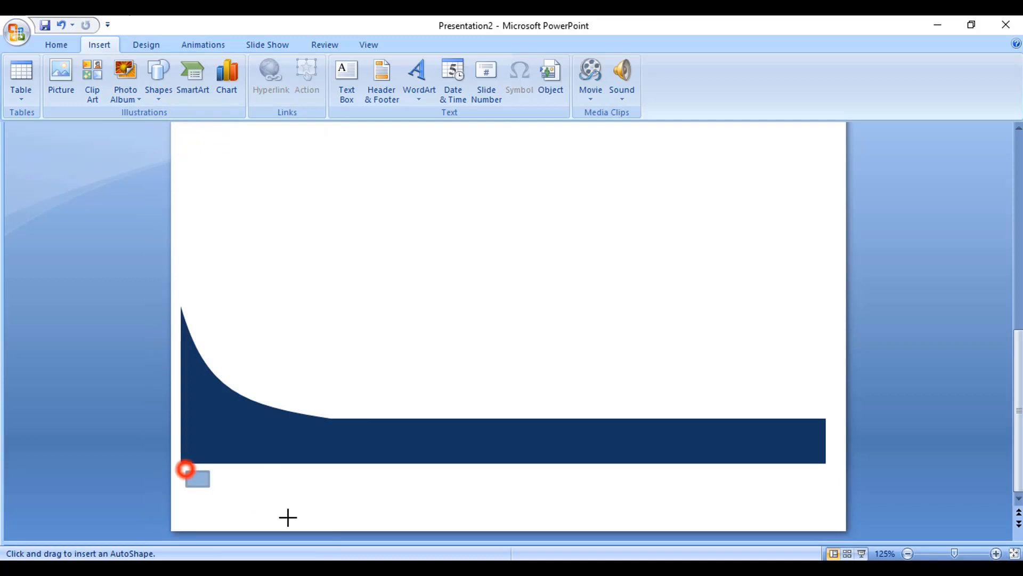
drag(288, 517, 809, 528)
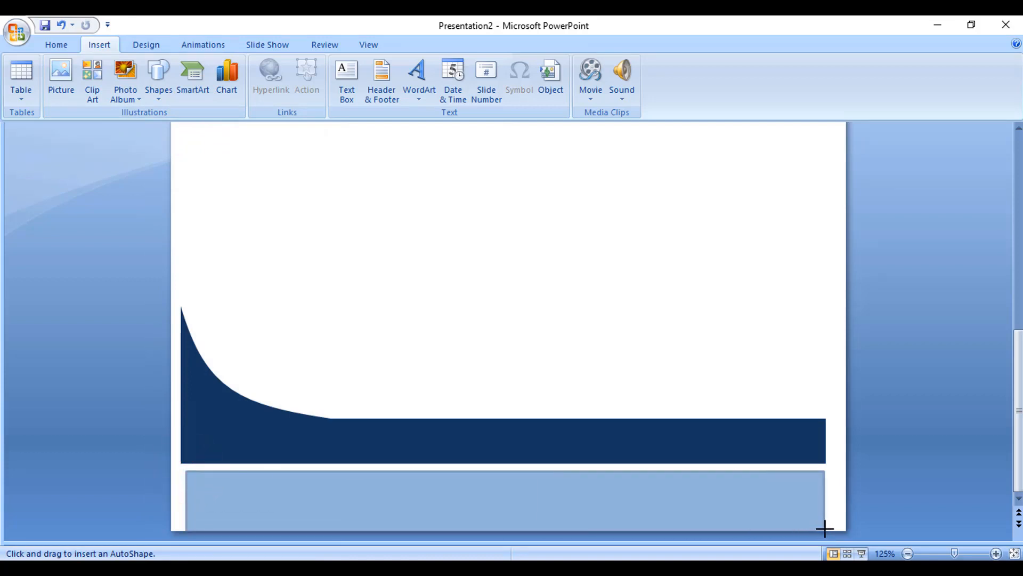
drag(829, 529, 832, 531)
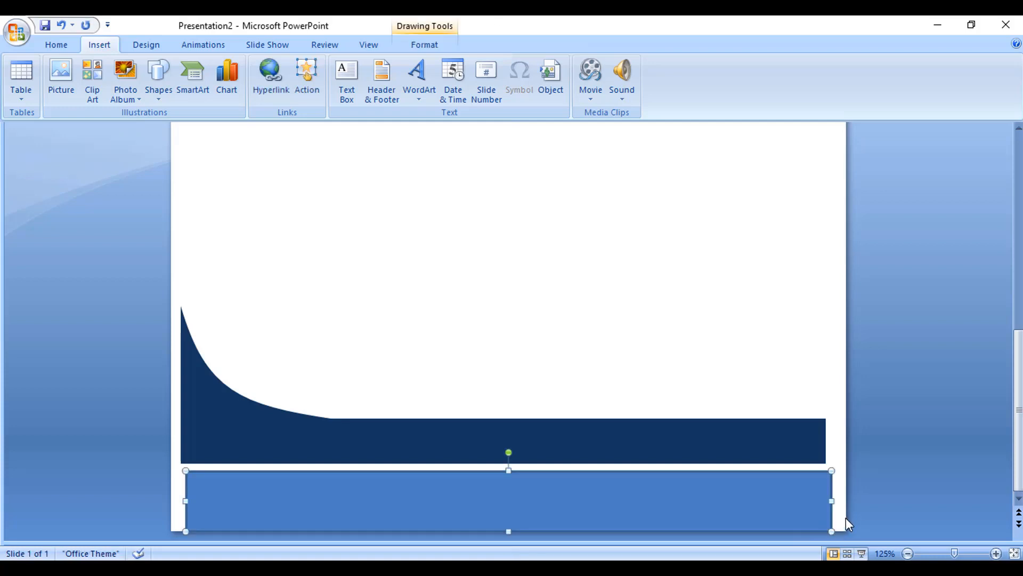
Step: Nudge the new rectangle slightly left and up so it sits just below the curved shape
key(Left)
key(Left)
key(Left)
key(Left)
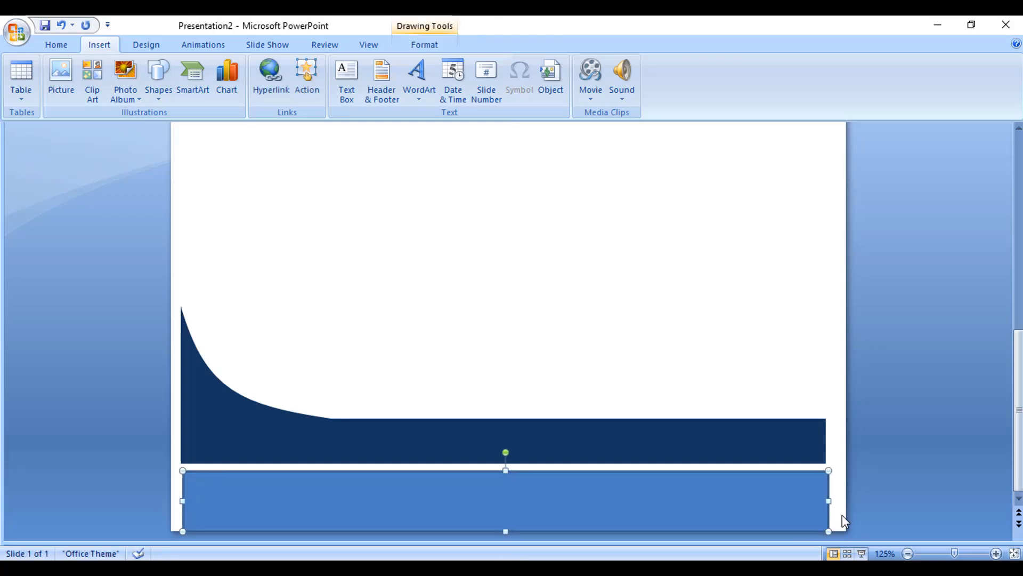
key(Up)
key(Up)
key(Up)
key(Up)
key(Up)
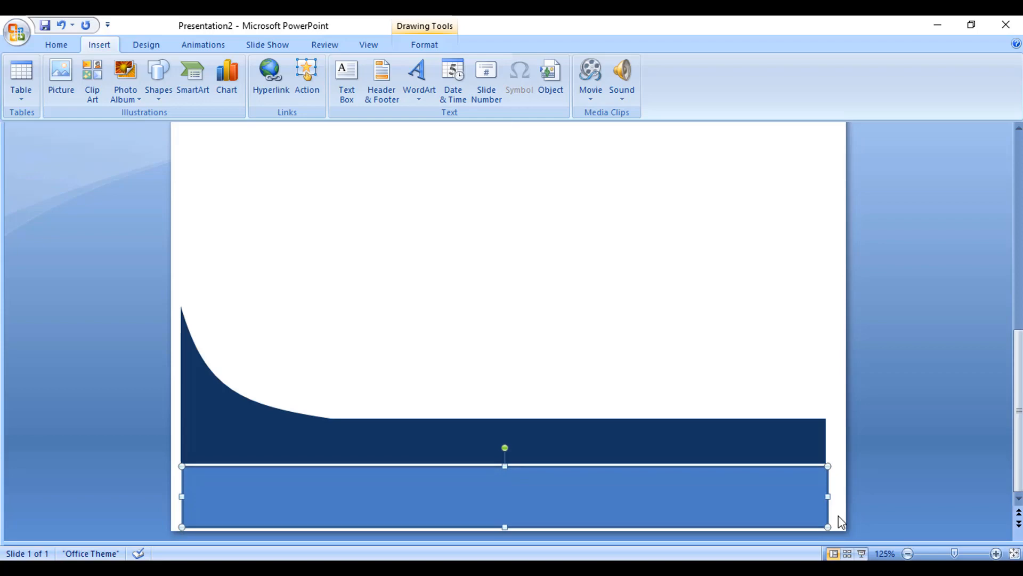
key(Up)
key(Down)
key(Down)
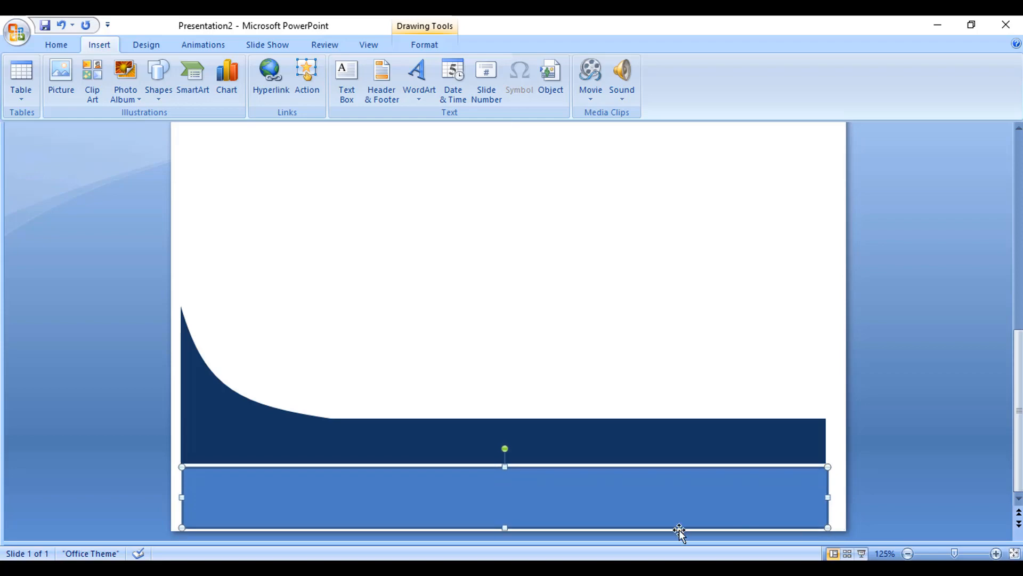
Step: Remove the bottom rectangle's outline and fill it with dark navy blue
click(426, 45)
click(375, 81)
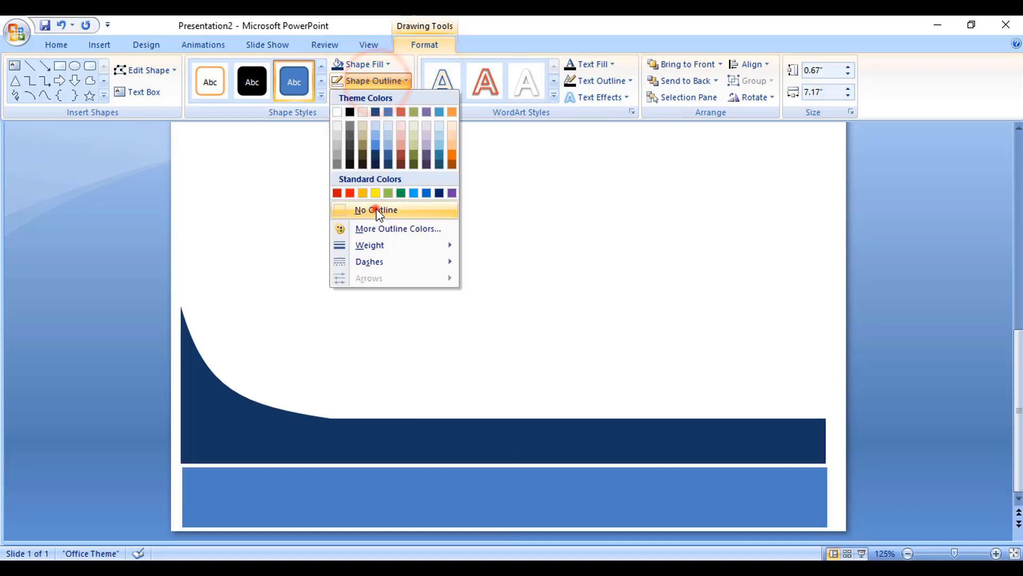
click(375, 209)
click(362, 64)
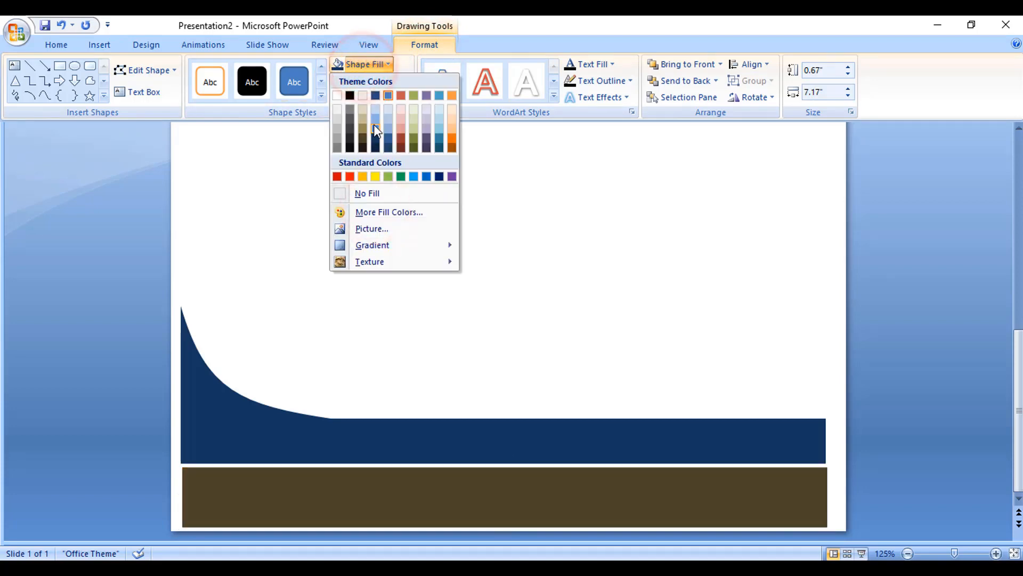
click(478, 263)
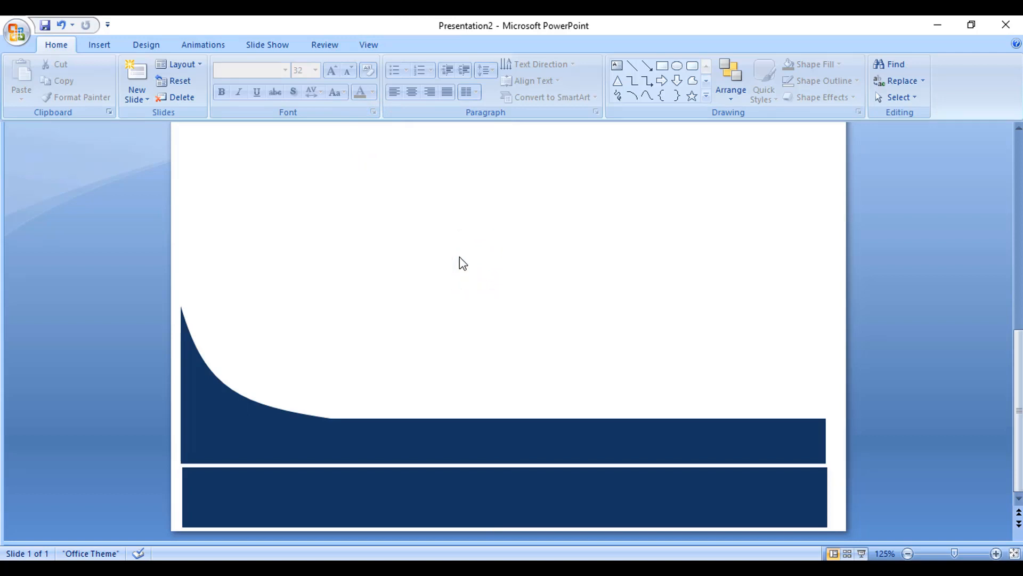
Step: Insert a WordArt text object using the white outlined style
scroll(516, 347, up, 1)
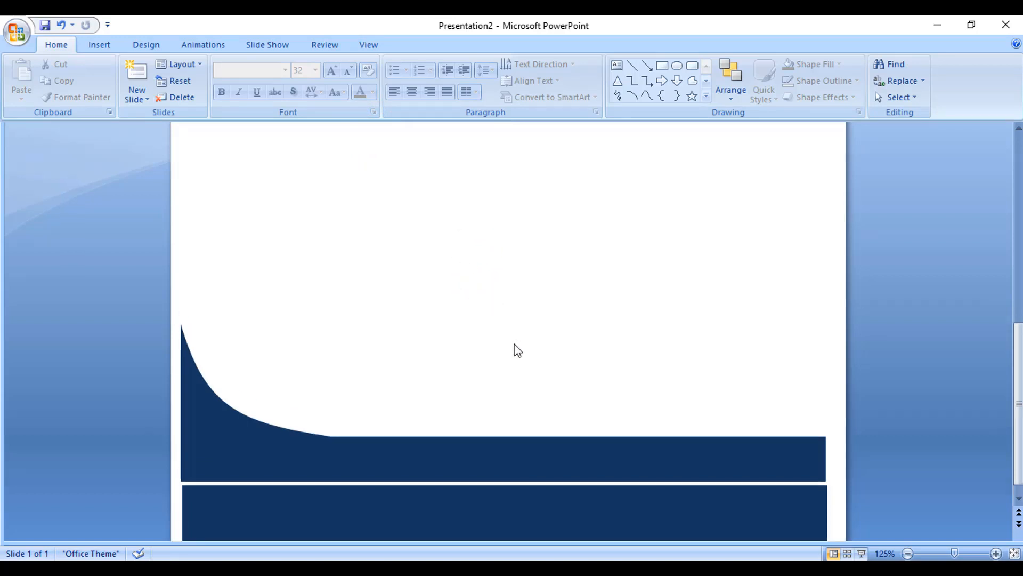
ctrl+scroll(515, 348, down, 7)
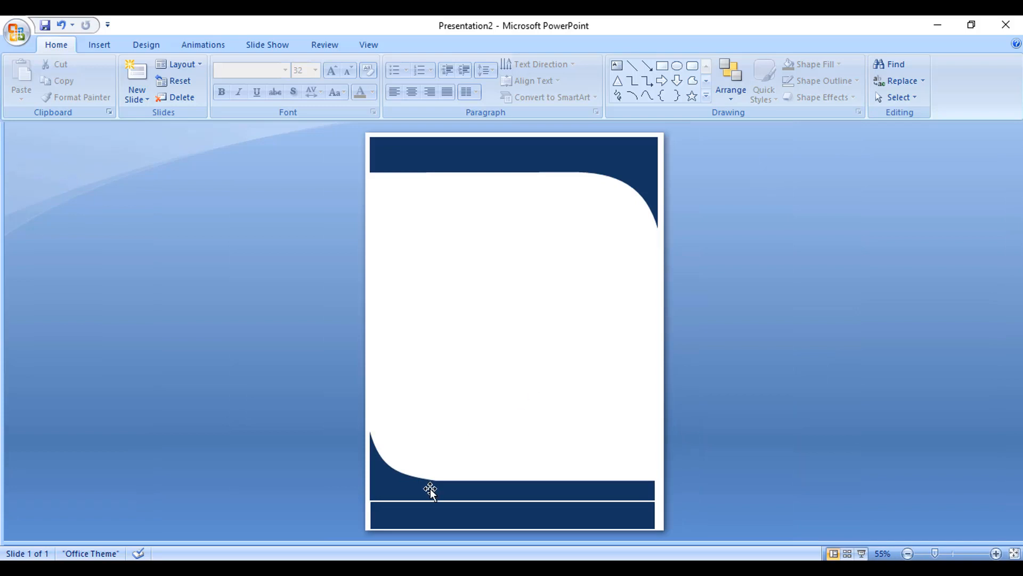
ctrl+scroll(601, 398, up, 7)
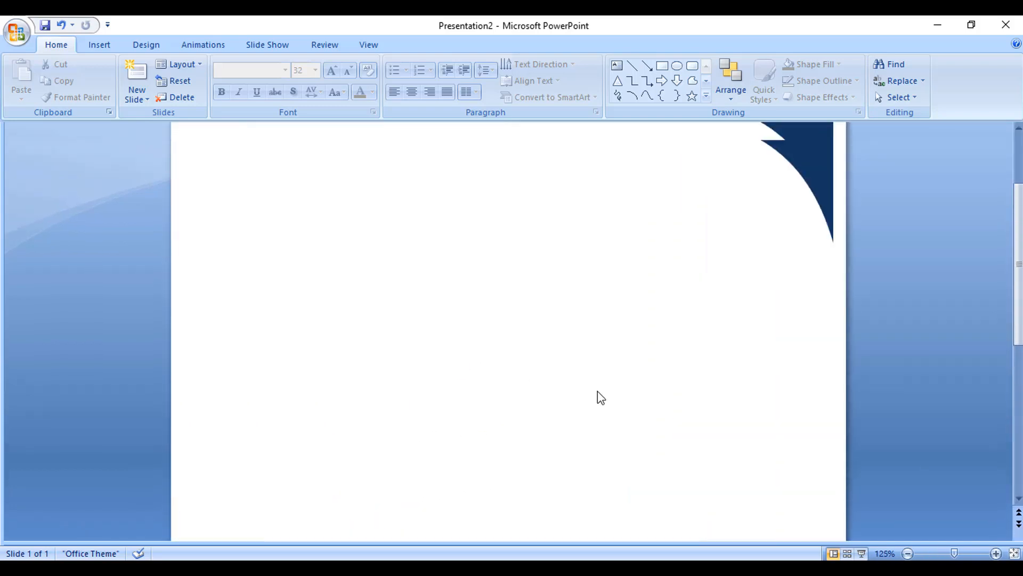
scroll(601, 397, up, 2)
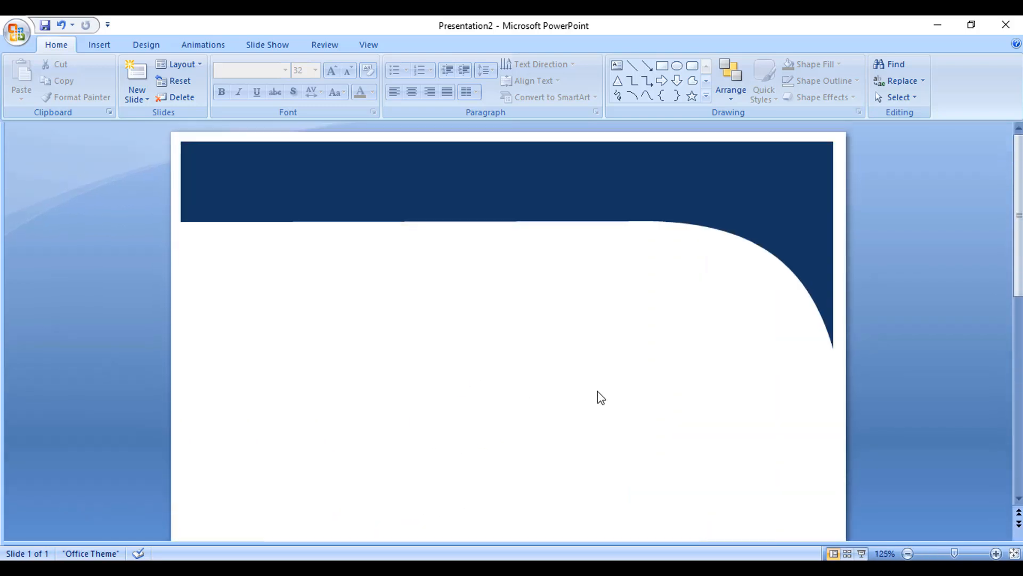
click(104, 47)
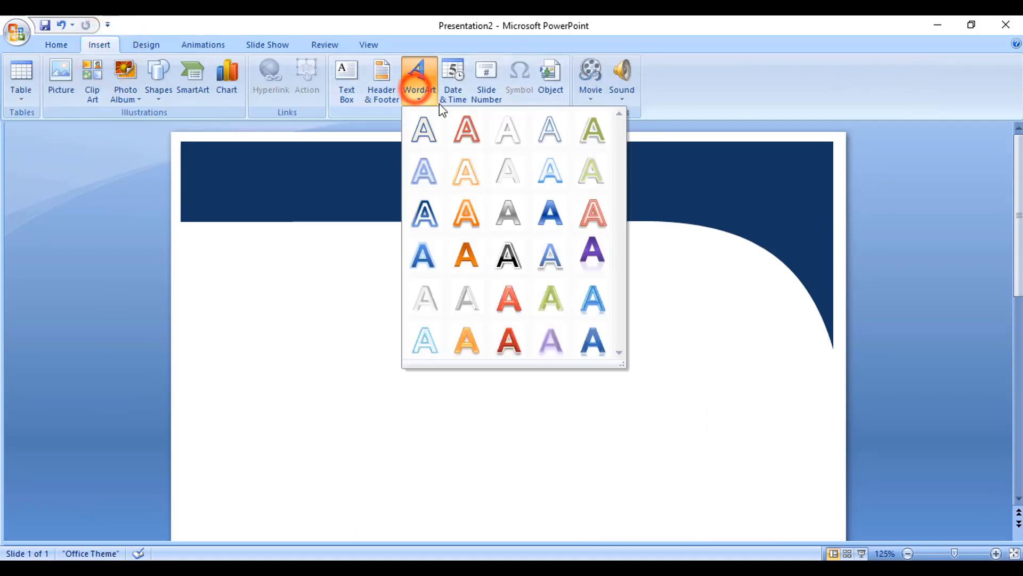
click(507, 134)
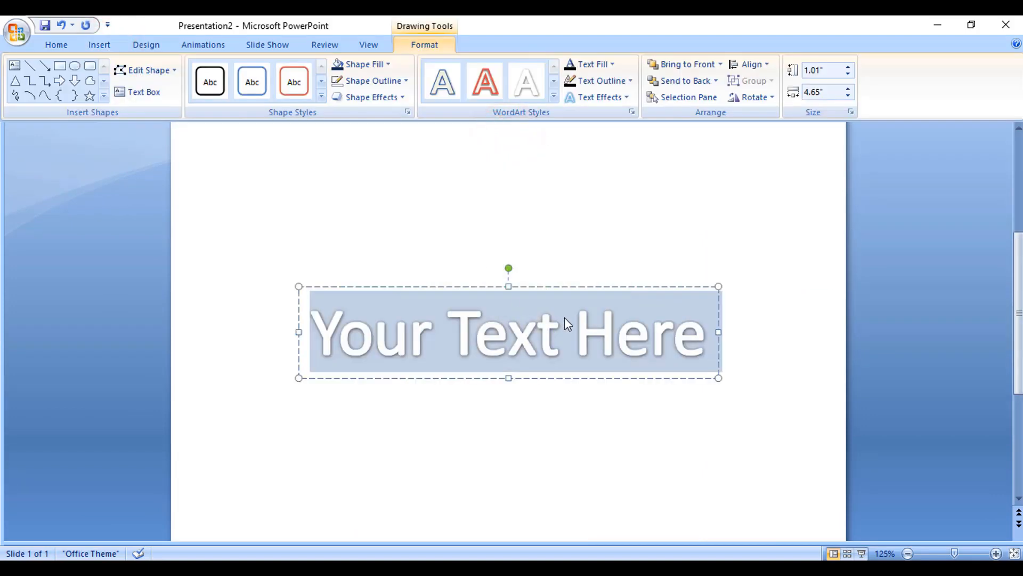
Step: Move the WordArt text up toward the header area of the slide
scroll(564, 341, up, 1)
drag(567, 358, 567, 172)
scroll(576, 383, up, 3)
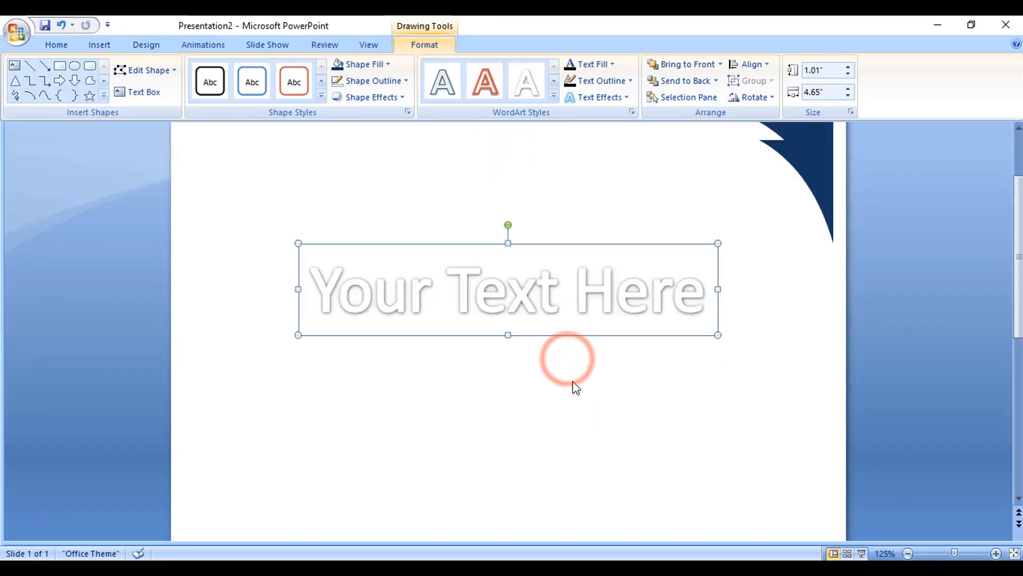
Step: Move the WordArt into the navy header and reduce its font size to 40
drag(560, 352, 559, 146)
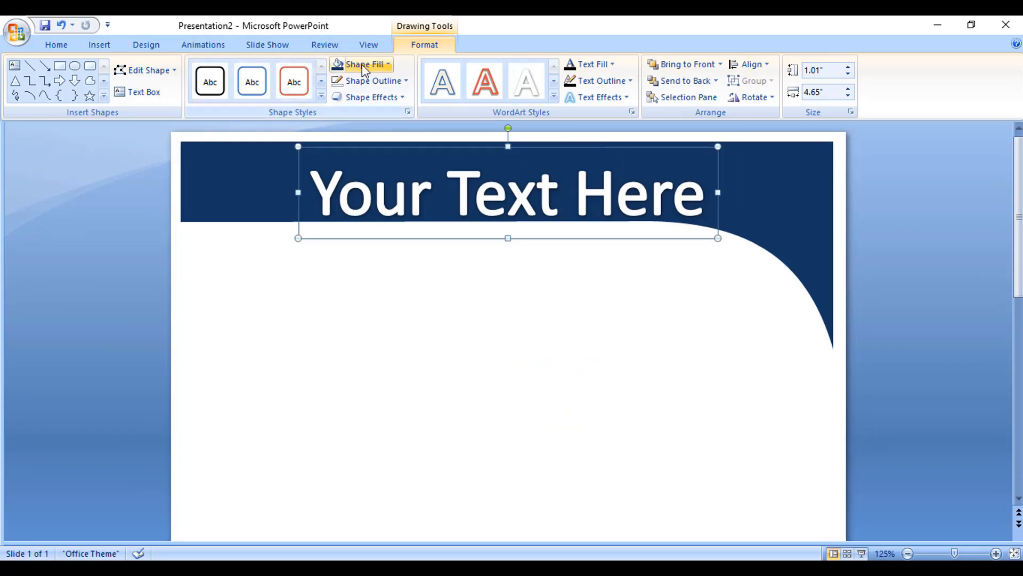
click(49, 45)
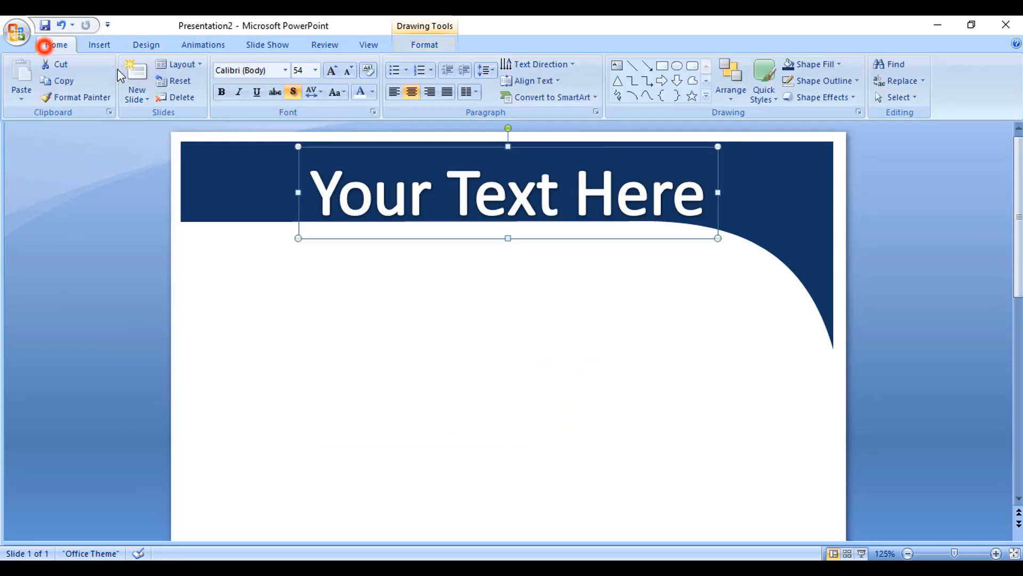
click(348, 69)
click(349, 69)
click(348, 70)
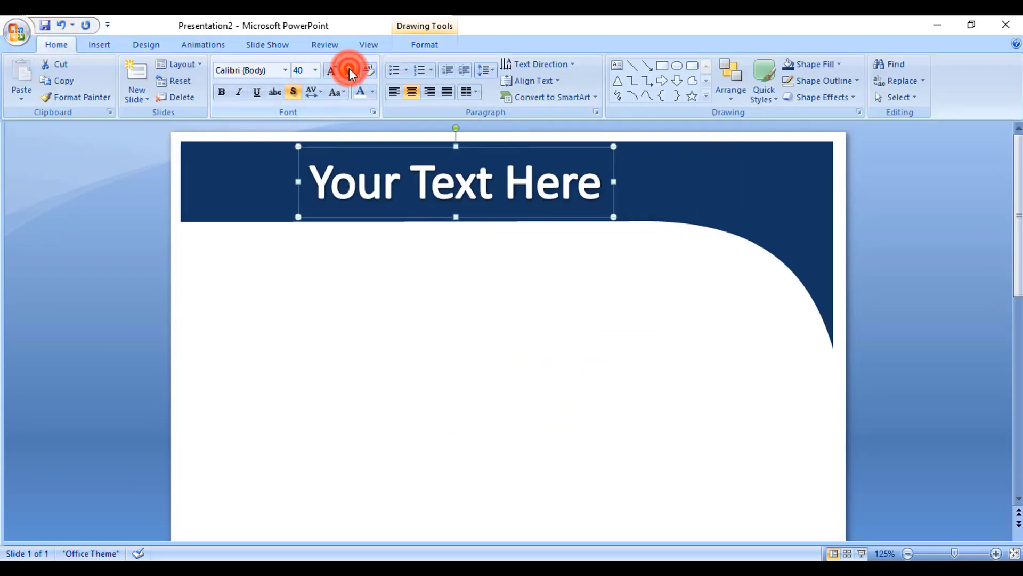
Step: Replace the WordArt text with Computer Shop
triple_click(596, 193)
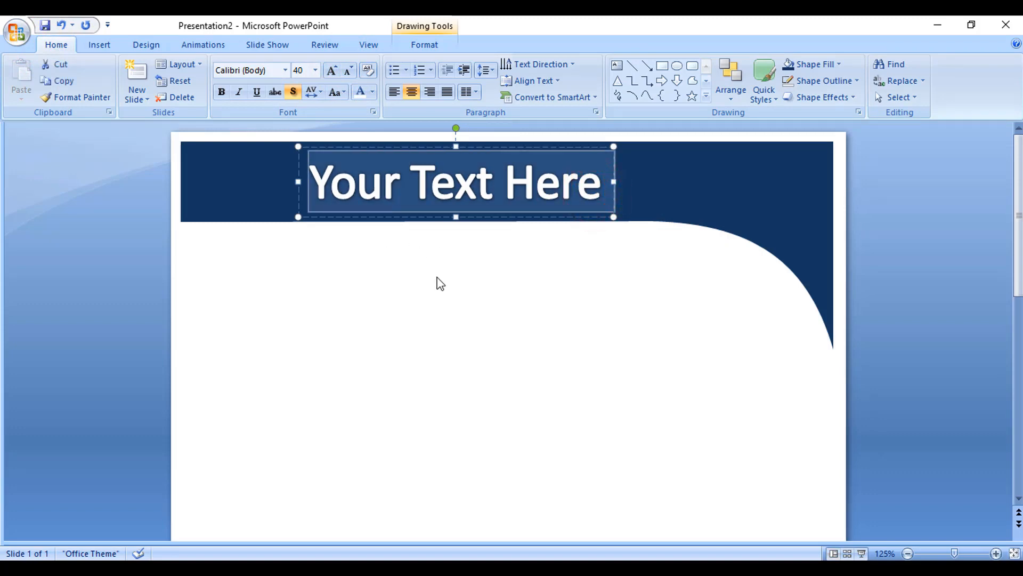
text(Computer Shop)
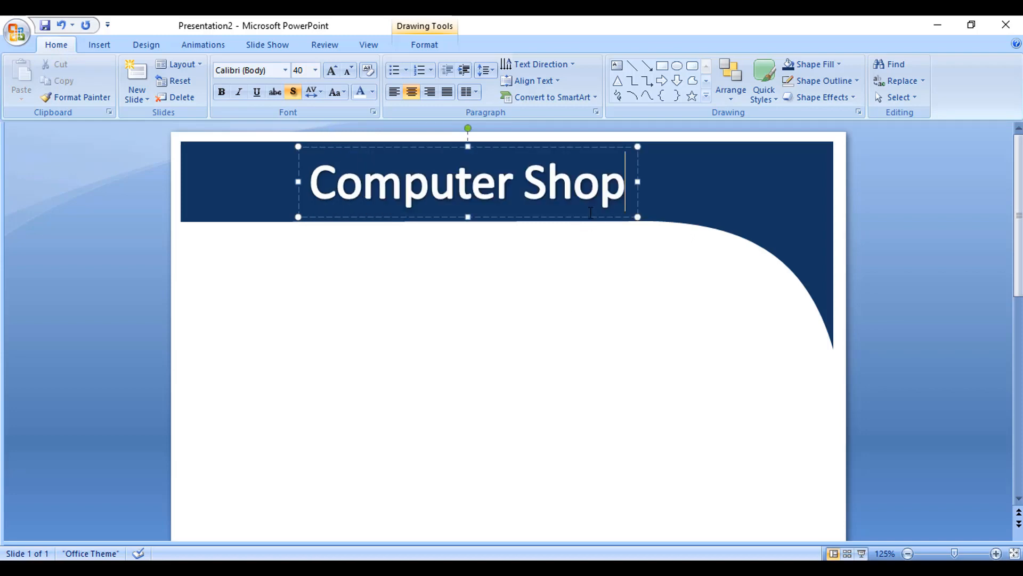
click(583, 216)
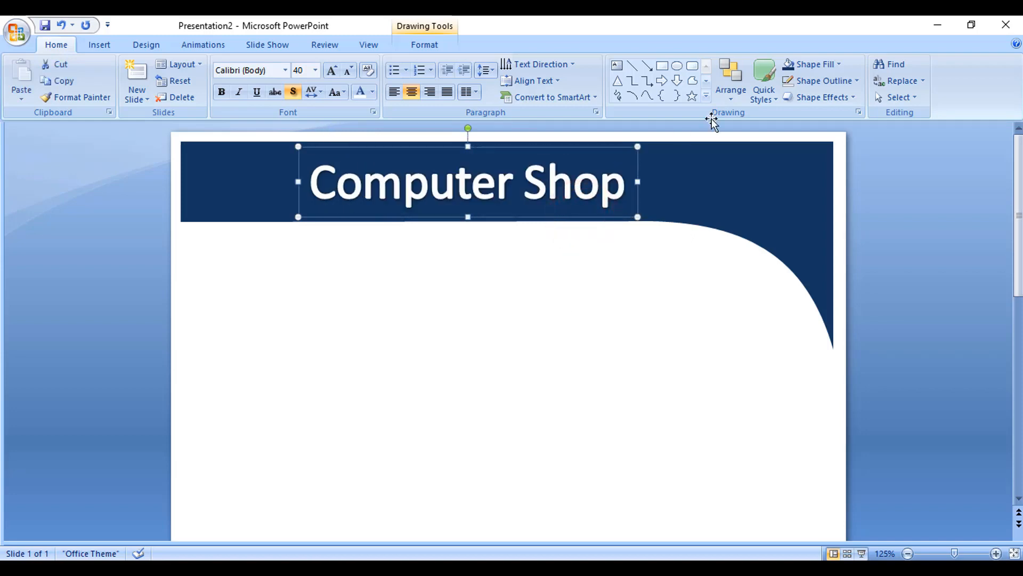
Step: Center the Computer Shop title horizontally on the slide
click(426, 44)
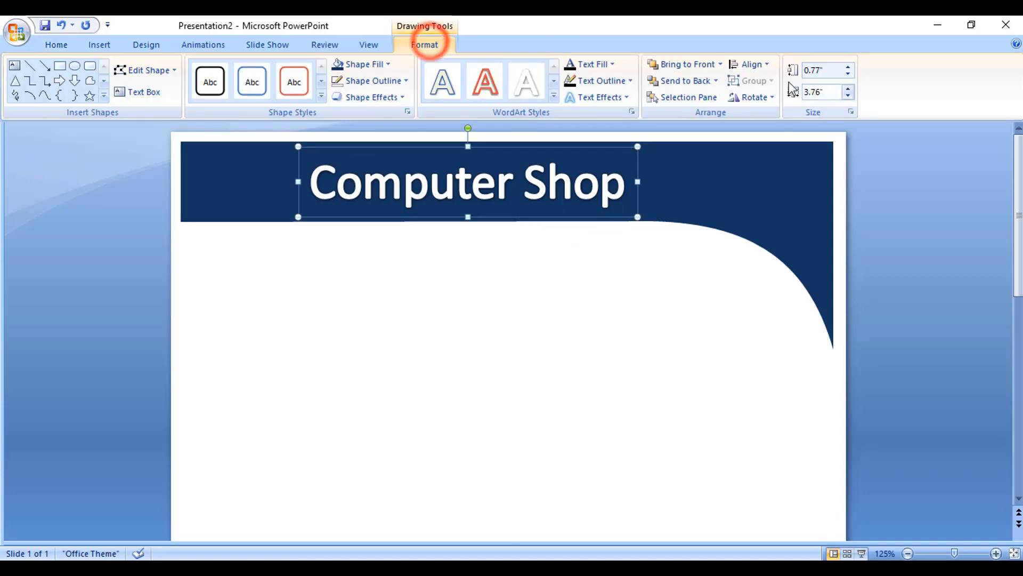
click(758, 65)
click(775, 99)
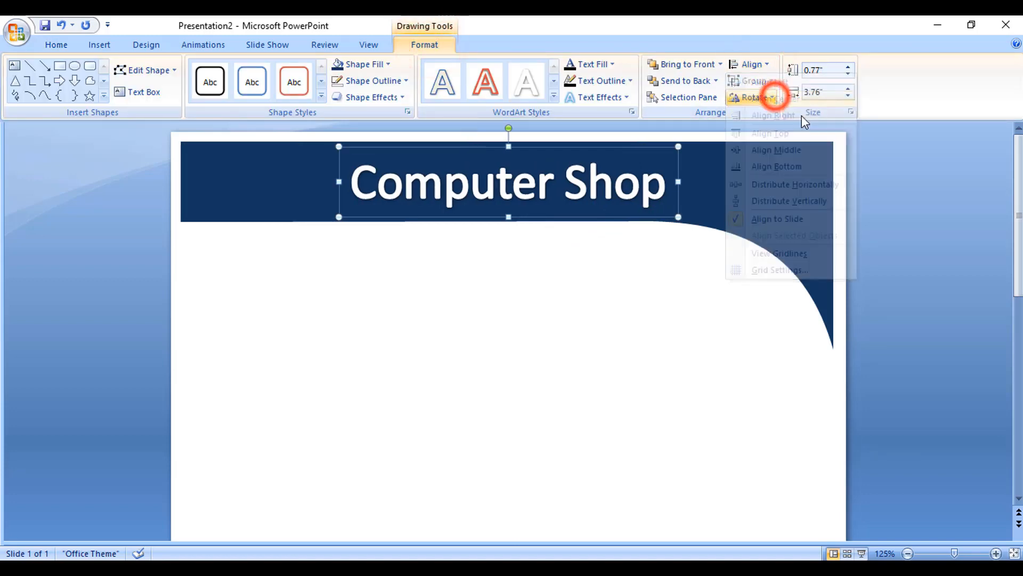
Step: Reduce the title's font size to 20 and re-center it horizontally on the slide
click(56, 44)
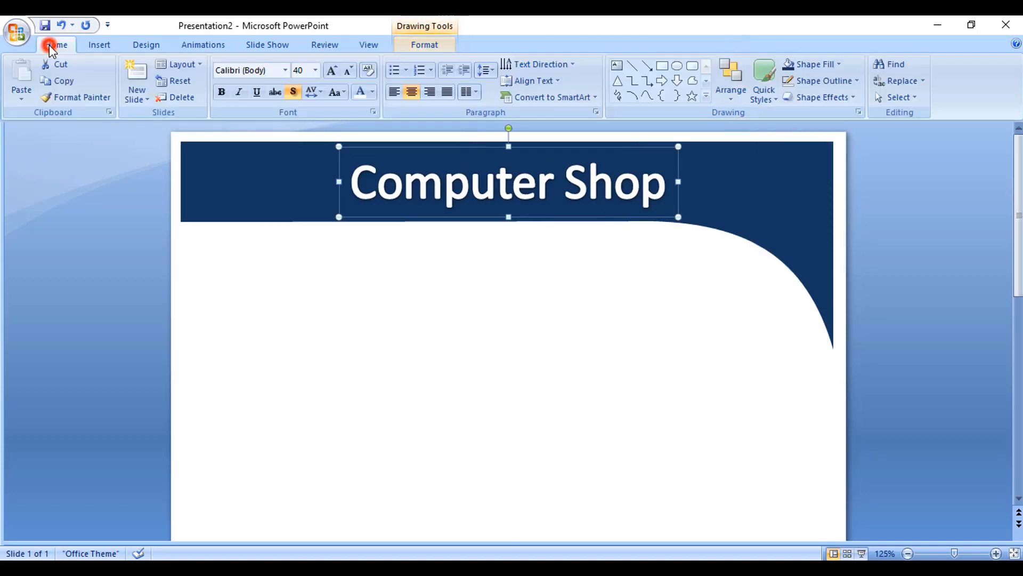
click(350, 70)
click(350, 69)
click(349, 69)
click(350, 69)
click(349, 70)
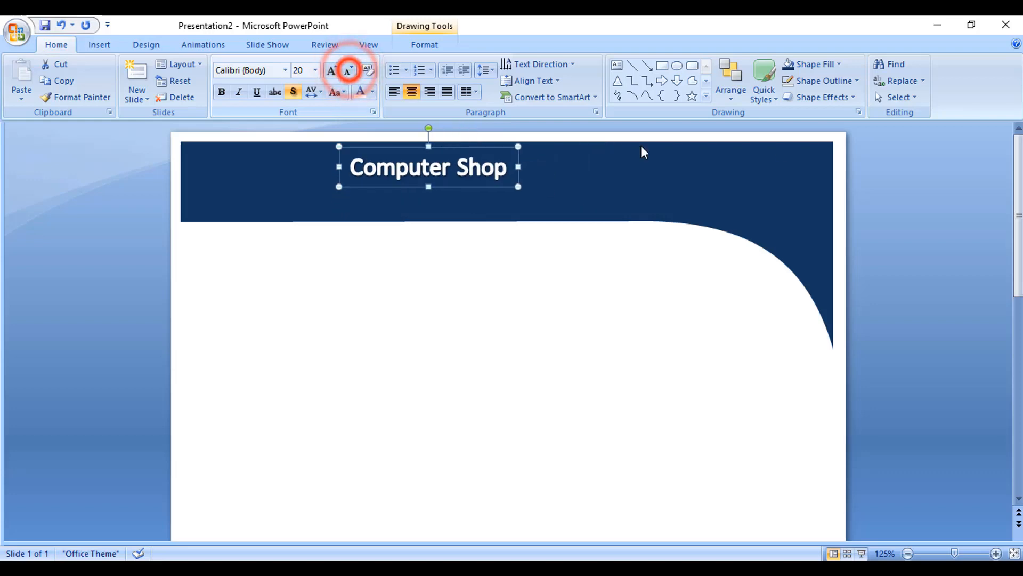
click(425, 45)
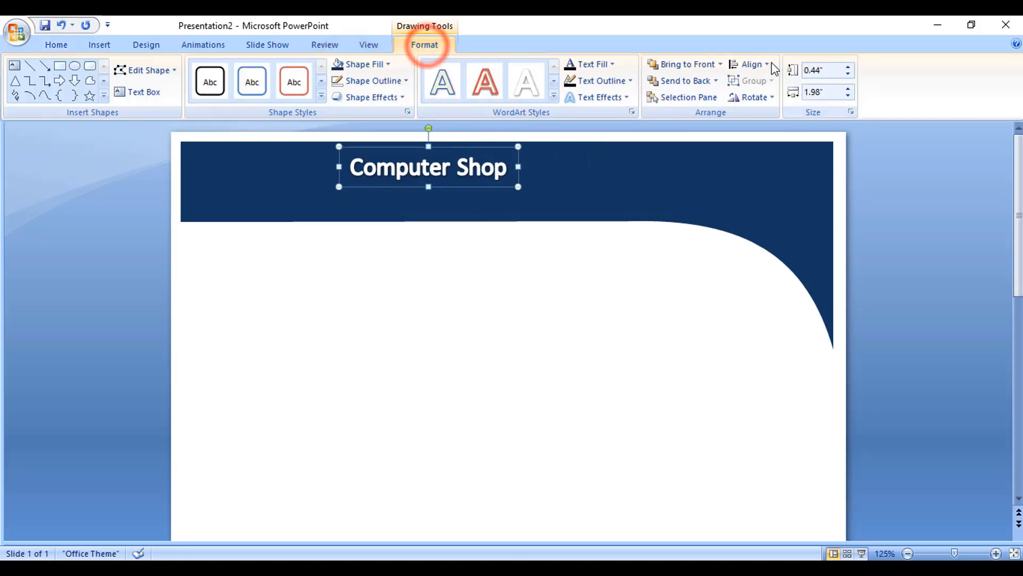
click(766, 64)
click(775, 99)
click(535, 313)
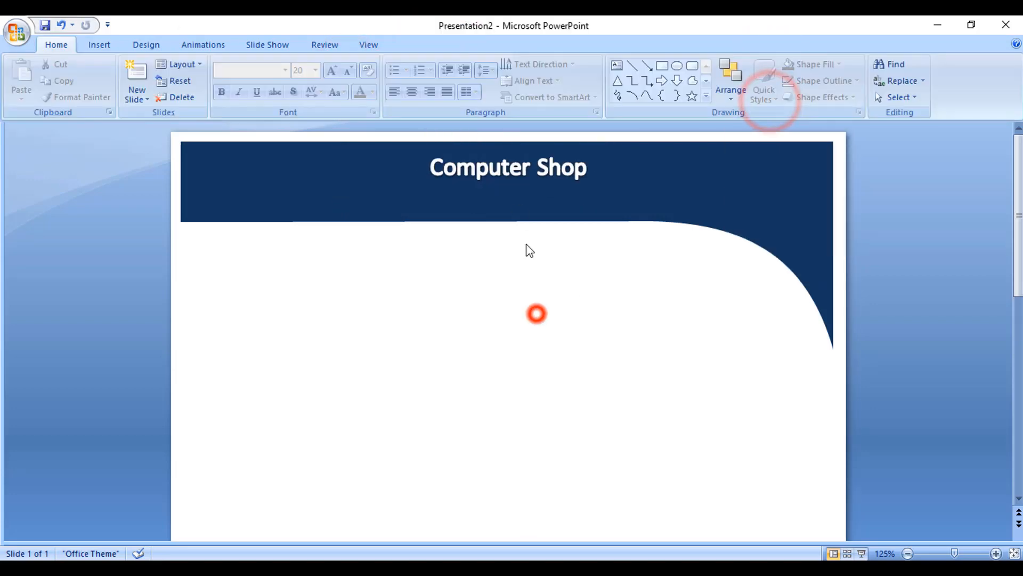
Step: Nudge the Computer Shop title down slightly within the header
click(509, 176)
click(525, 185)
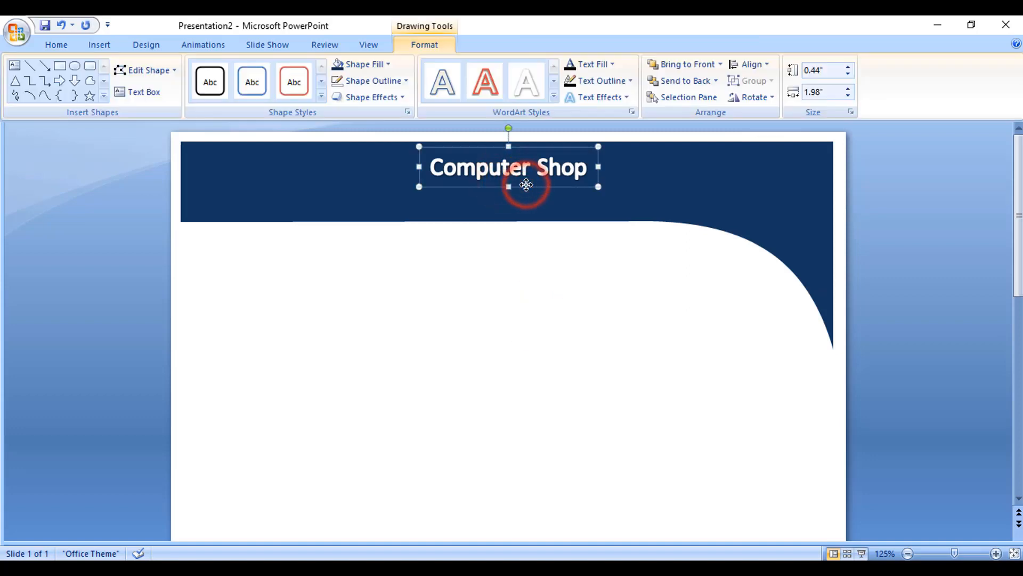
key(Down)
key(Down)
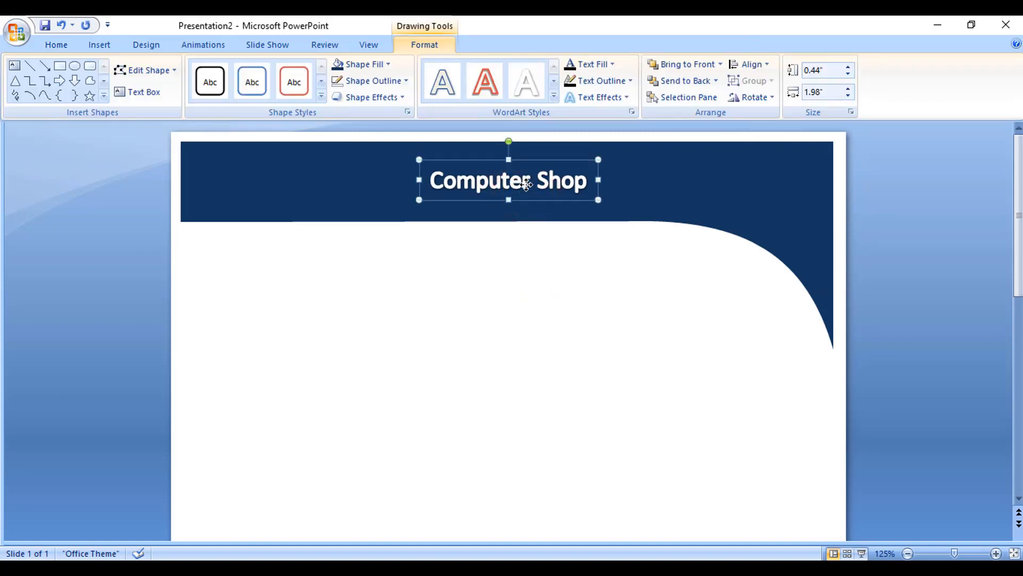
click(527, 277)
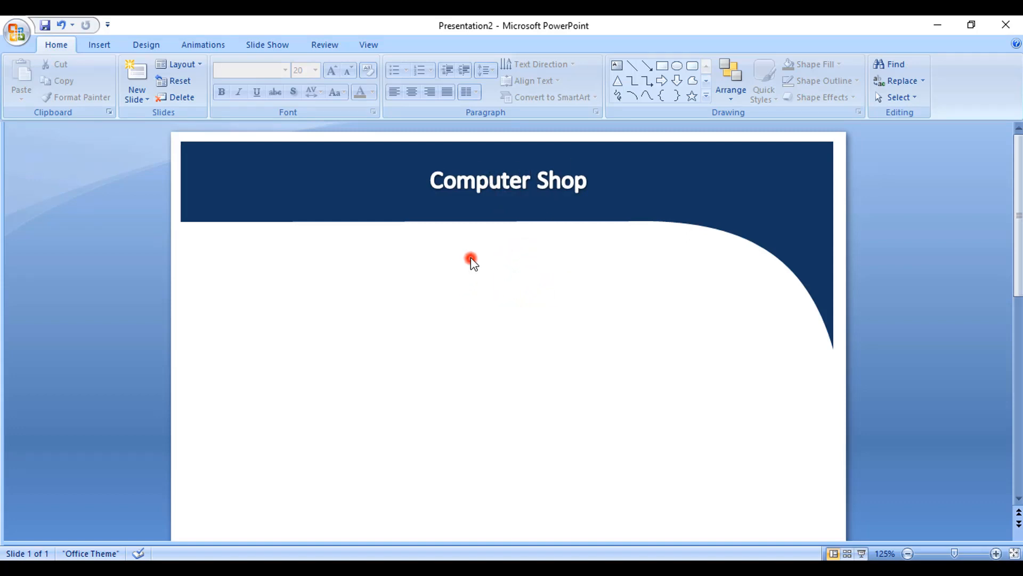
Step: Draw a rounded rectangle about 1.83 by 0.42 inches just below the header, centered under the title
click(111, 47)
click(159, 83)
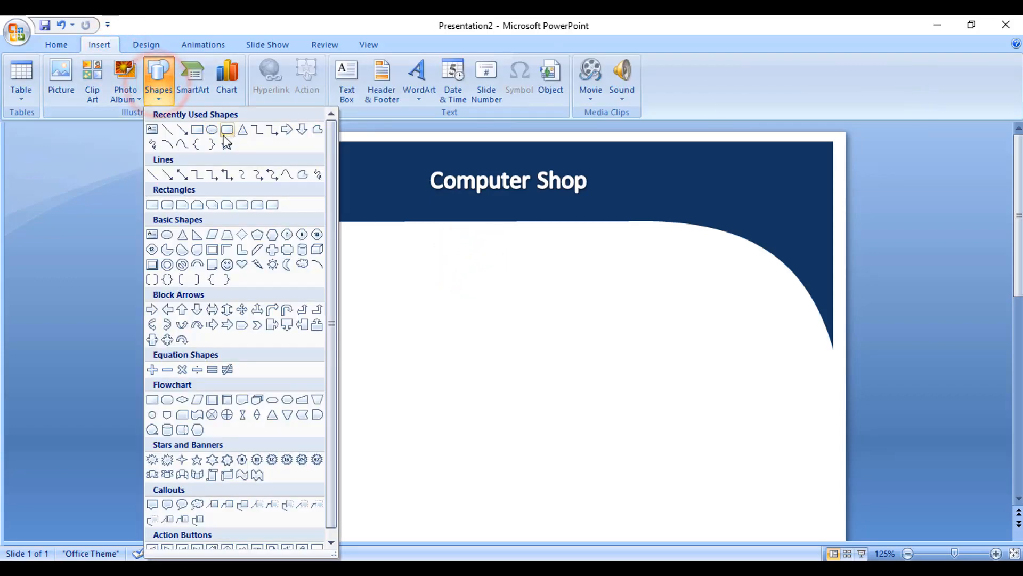
click(227, 129)
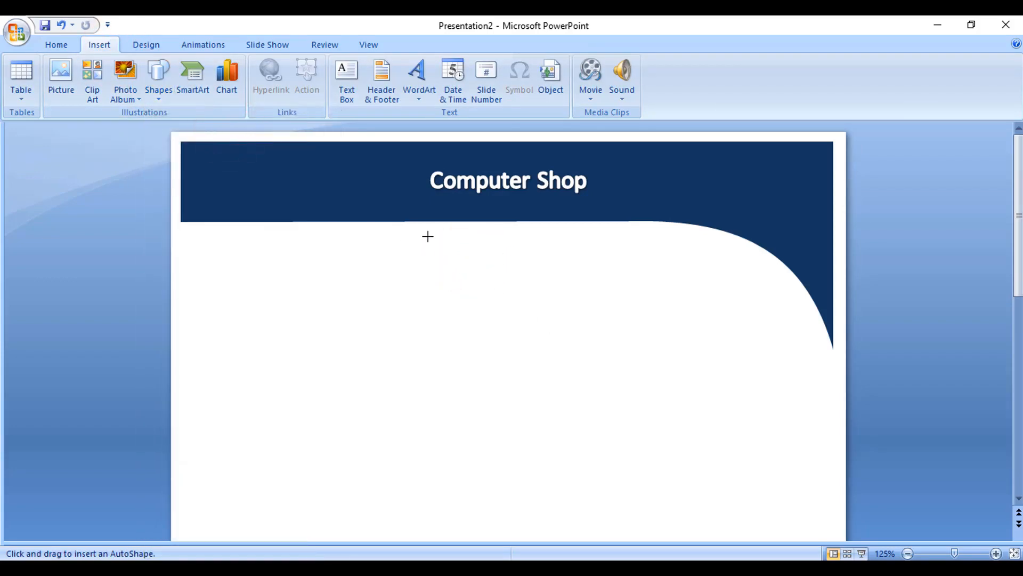
drag(428, 236, 608, 275)
Step: Remove the rounded rectangle's outline and fill it with dark navy blue
click(432, 44)
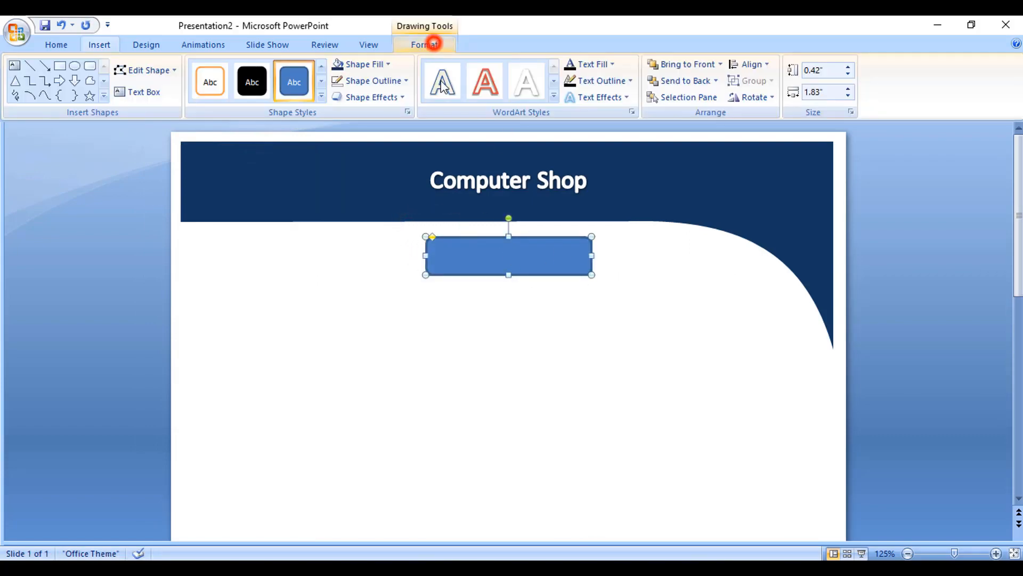
click(387, 86)
click(379, 208)
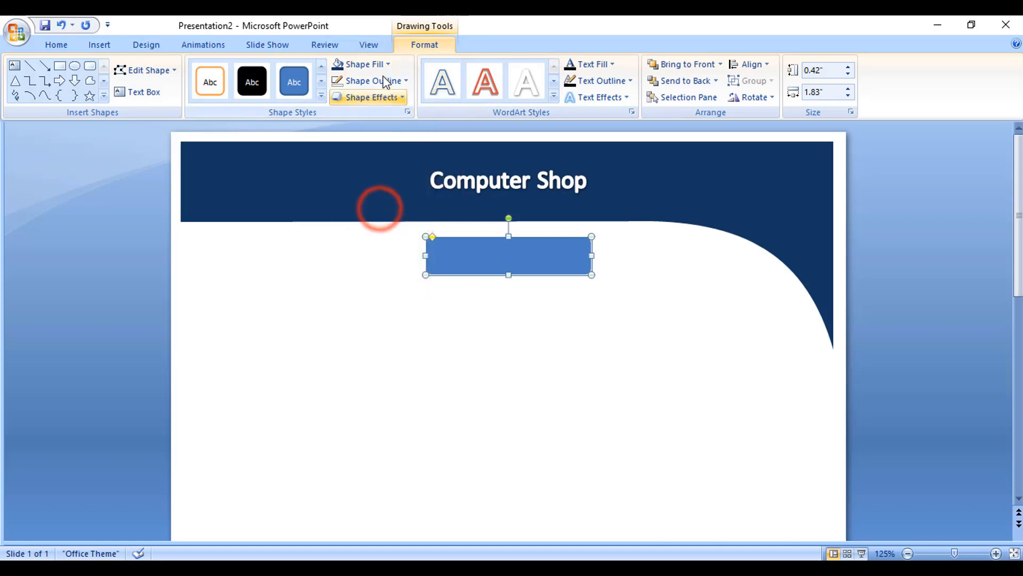
click(368, 64)
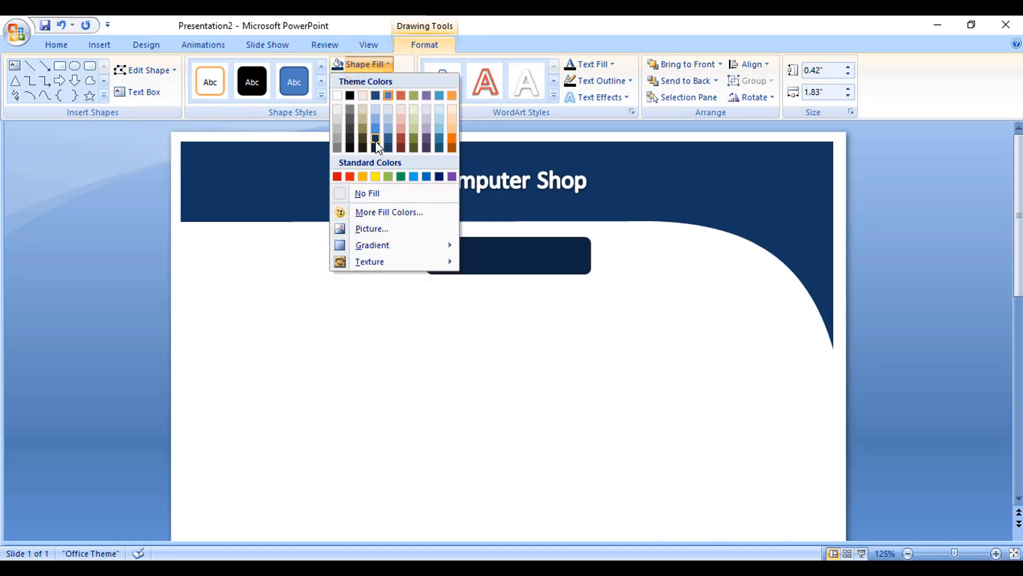
click(376, 139)
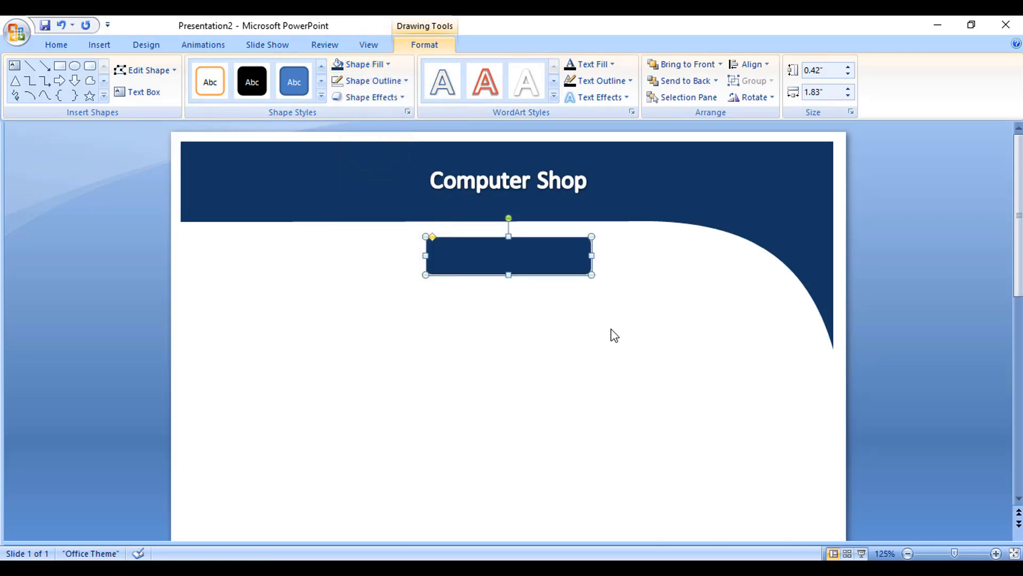
click(612, 331)
Step: Duplicate the Computer Shop title onto the rounded rectangle and reduce the copy's font size to 18
double_click(513, 258)
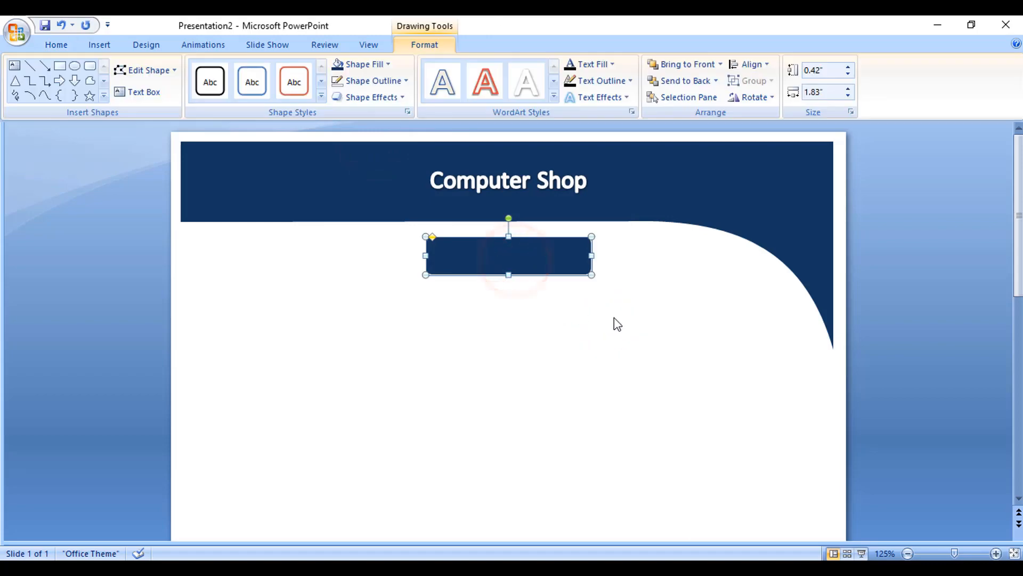
click(420, 320)
click(522, 188)
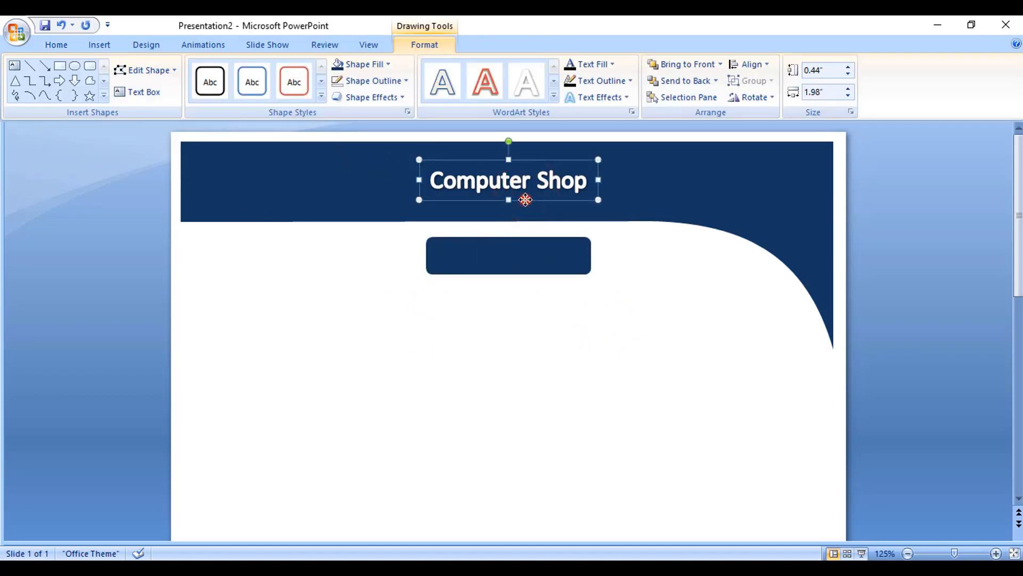
drag(526, 199, 530, 275)
click(62, 46)
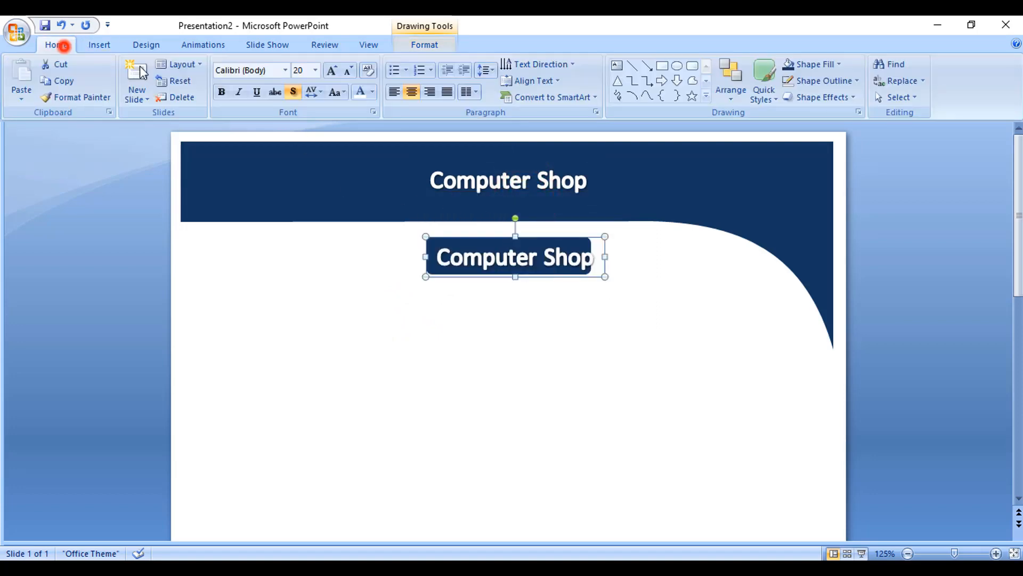
click(348, 70)
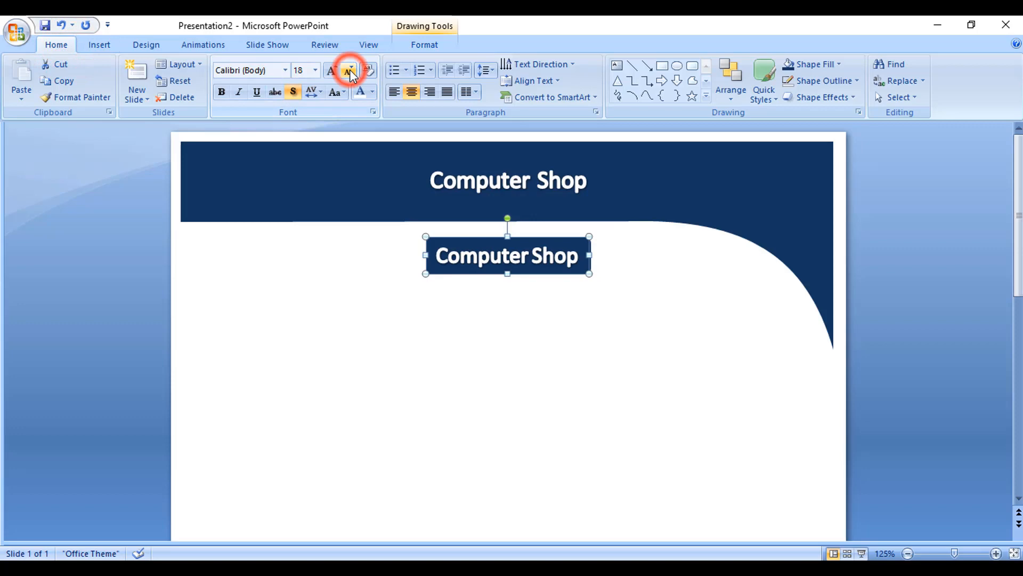
Step: Replace the copied text on the rounded rectangle with Invoice
triple_click(571, 263)
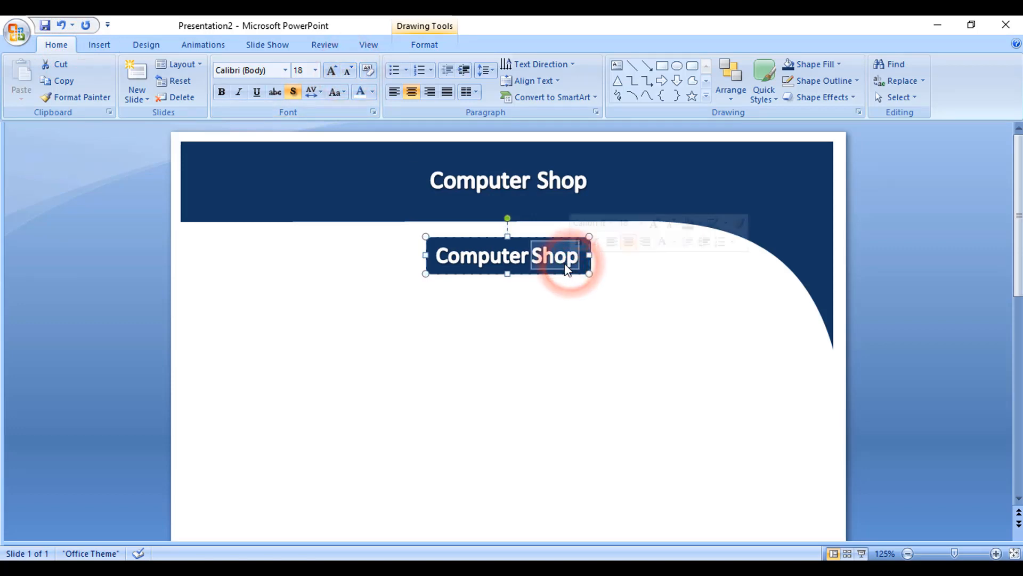
text(Invoice)
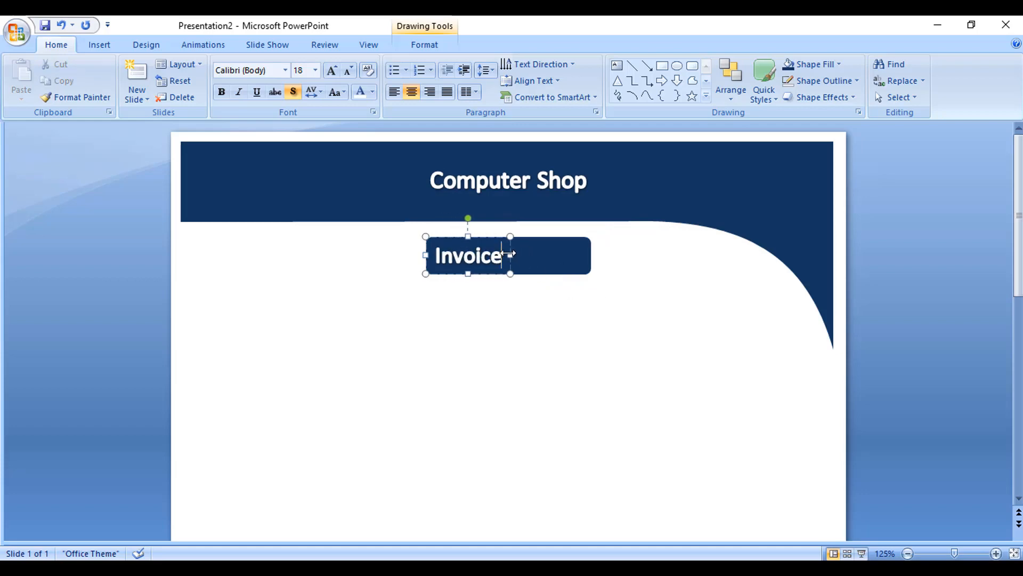
click(728, 524)
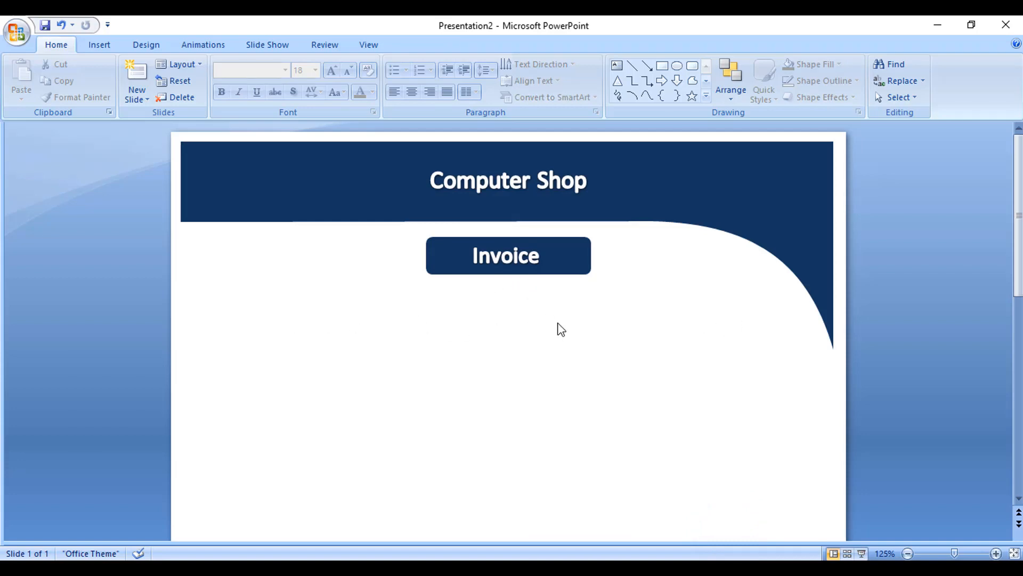
Step: Insert a WordArt object using the blue gradient style with reflection
click(100, 45)
click(421, 85)
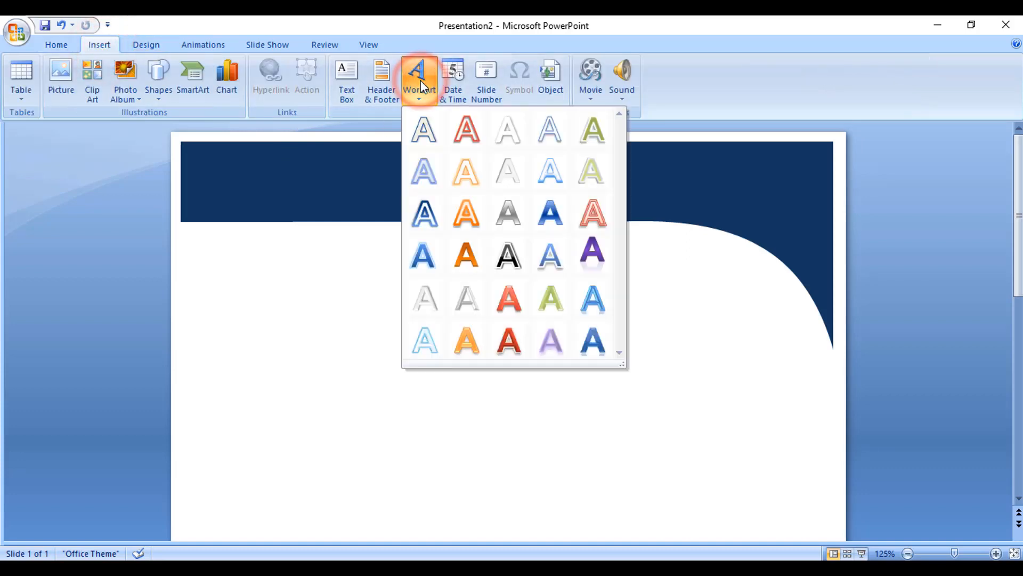
click(601, 350)
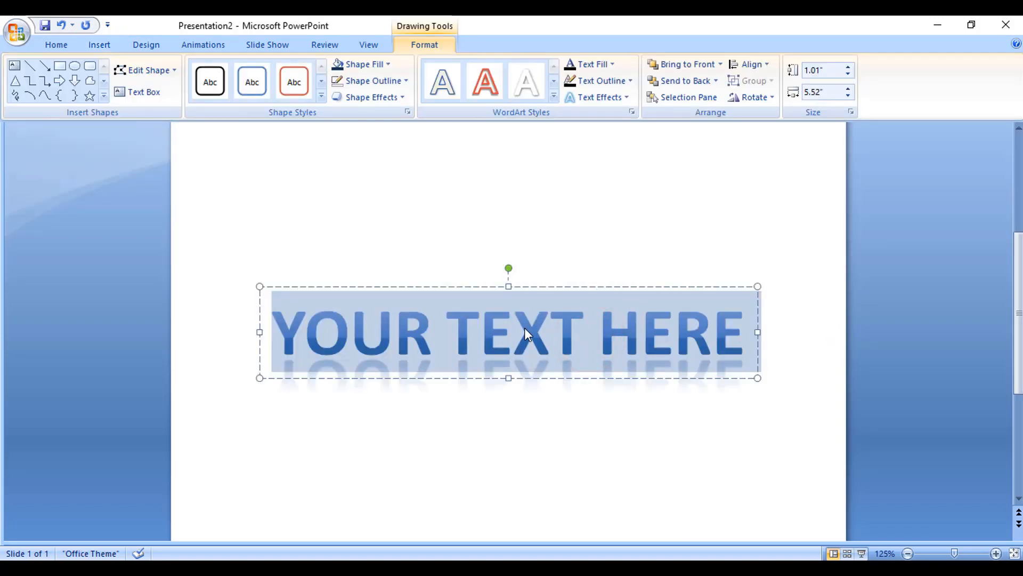
Step: Enter TAREQ ACADEMY as the WordArt text and move it up beneath the Invoice box
text(TAREQ ACADEMY)
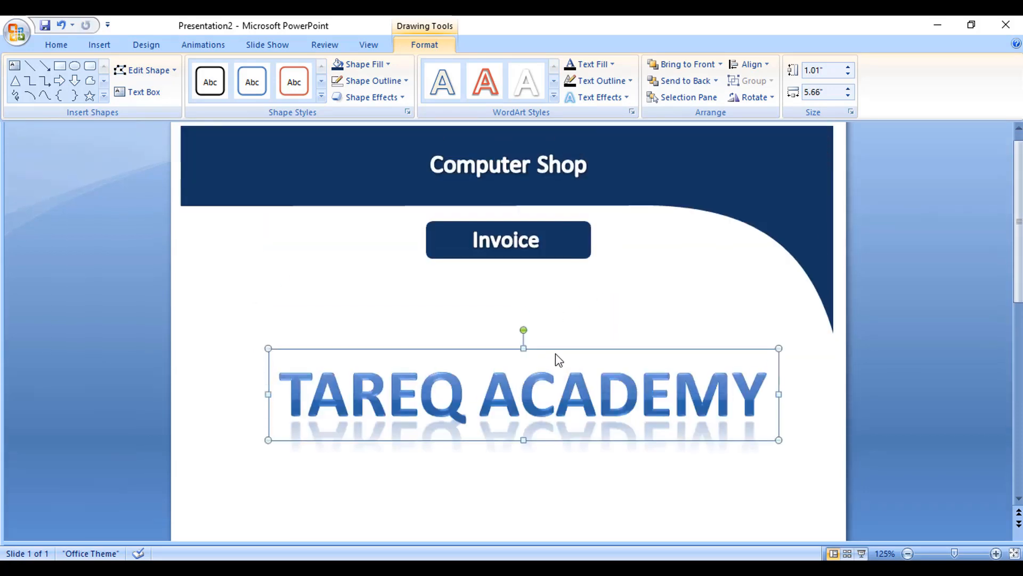
drag(562, 349, 587, 282)
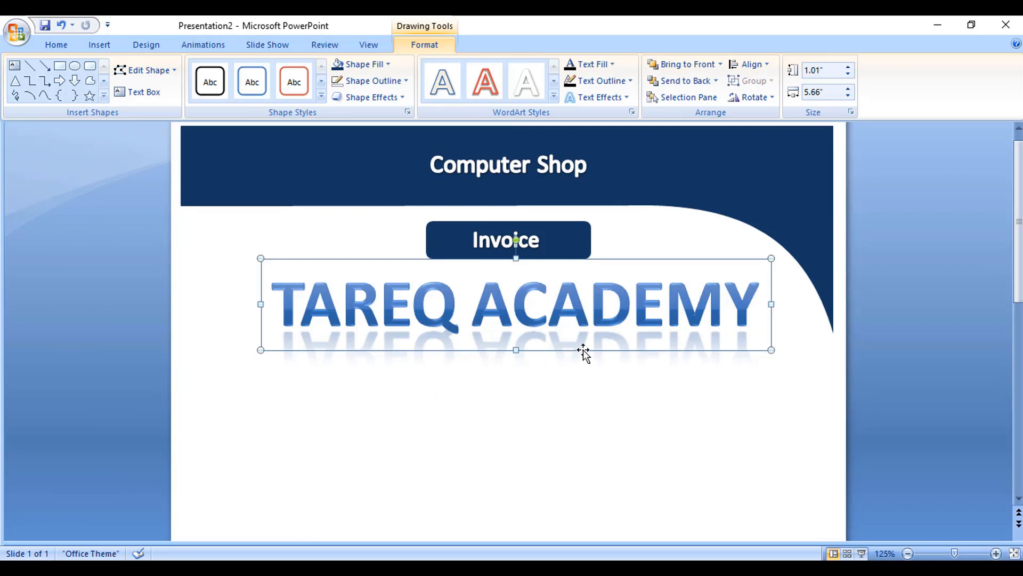
Step: Fine-tune the TAREQ ACADEMY WordArt's vertical position just below the Invoice box
key(Up)
key(Up)
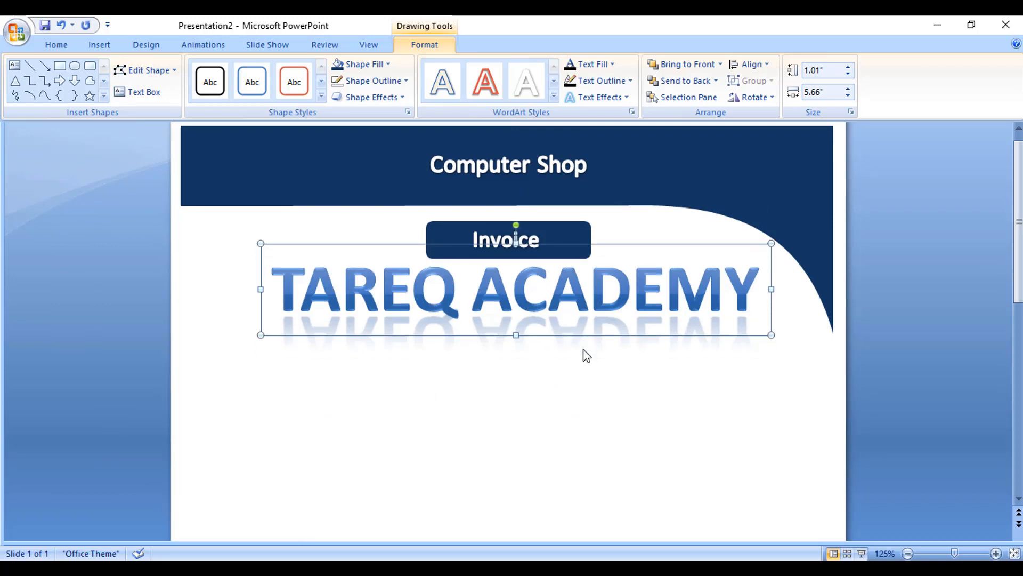
key(ctrl+Down)
key(ctrl+Down)
key(ctrl+Down)
key(ctrl+Down)
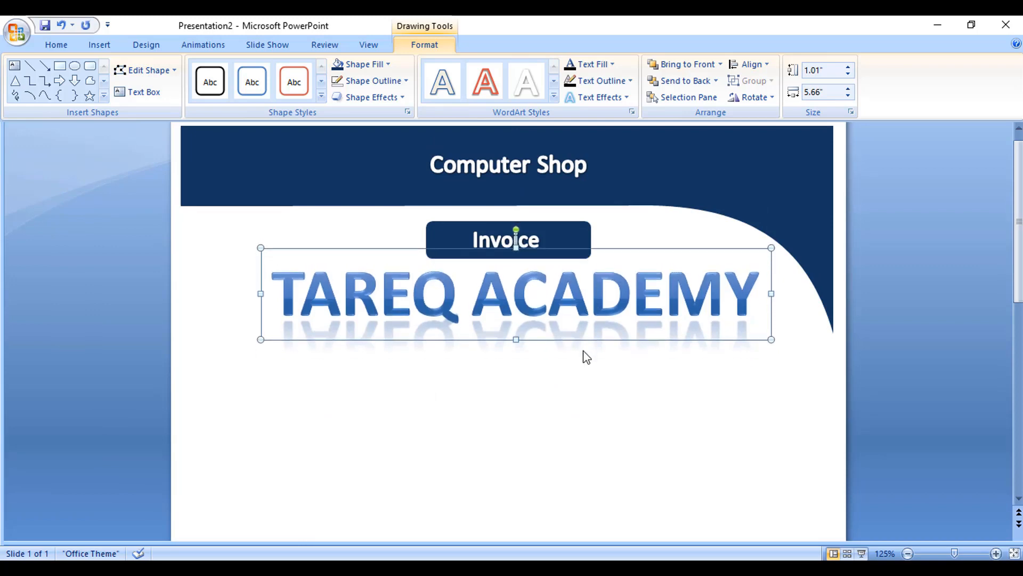
click(588, 386)
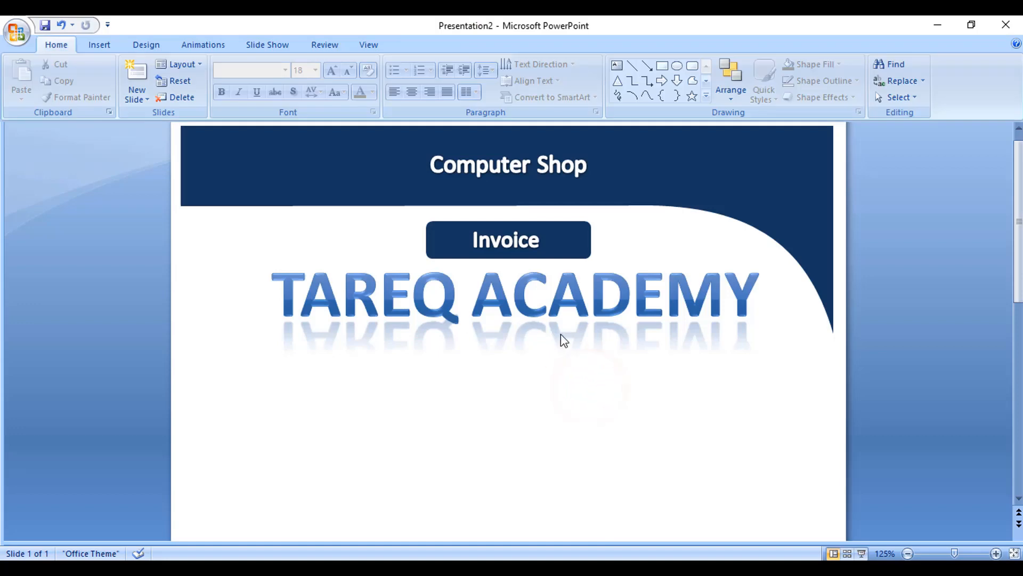
Step: Add a centred two-line text box with the shop's postal address just below the TAREQ ACADEMY WordArt
scroll(564, 340, up, 1)
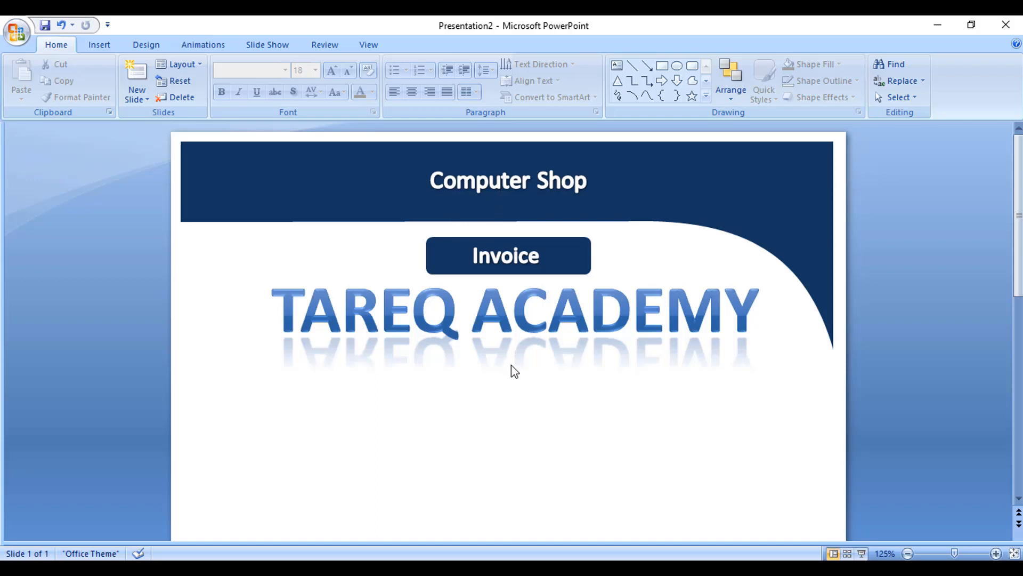
click(96, 48)
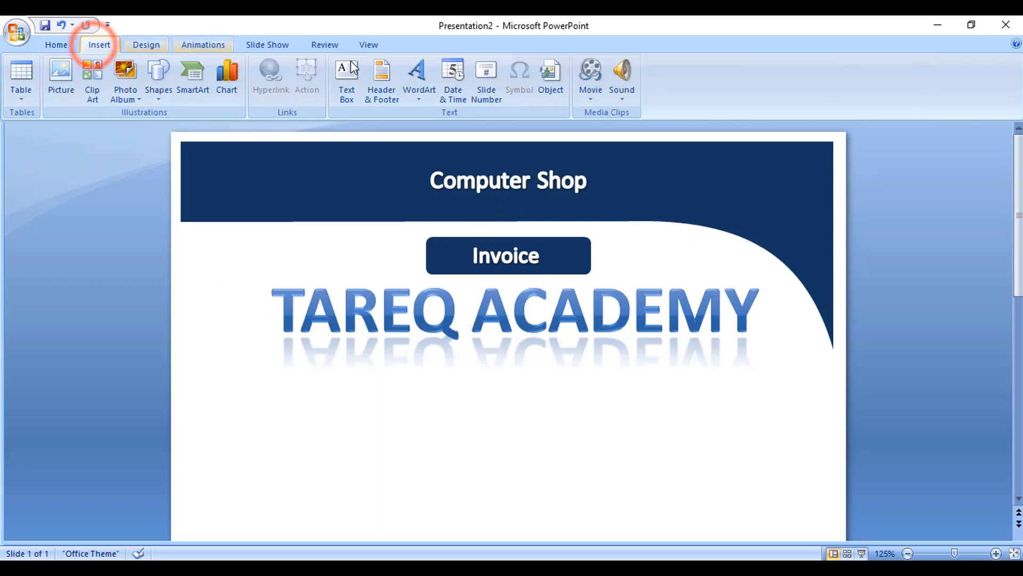
click(345, 93)
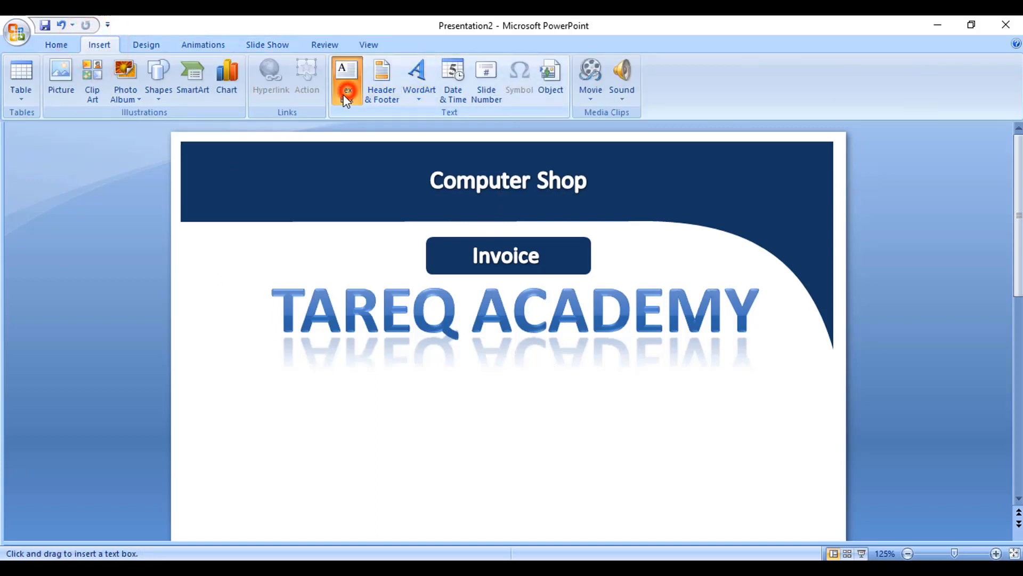
click(445, 366)
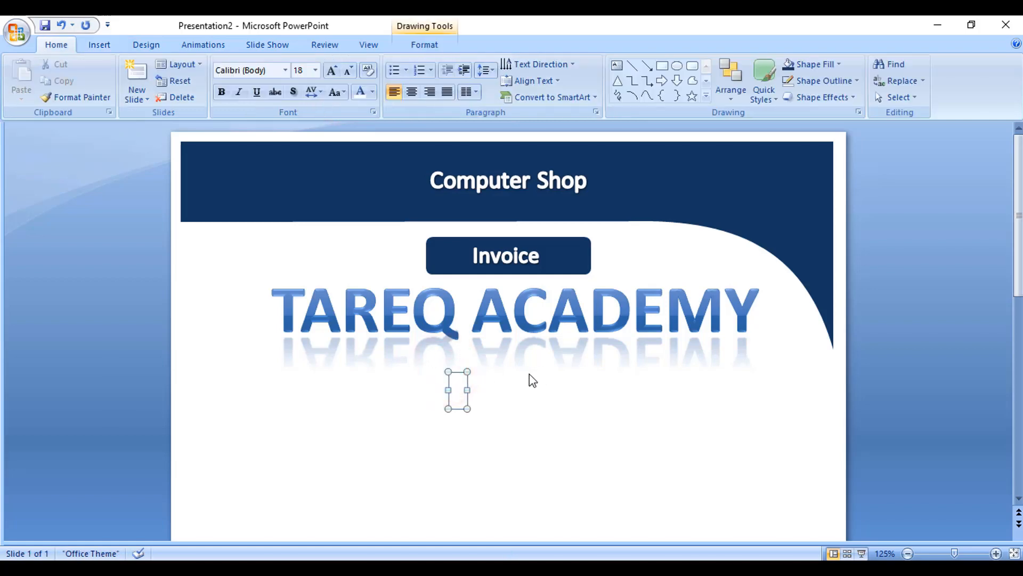
text(Shop No- 123, Road NO)
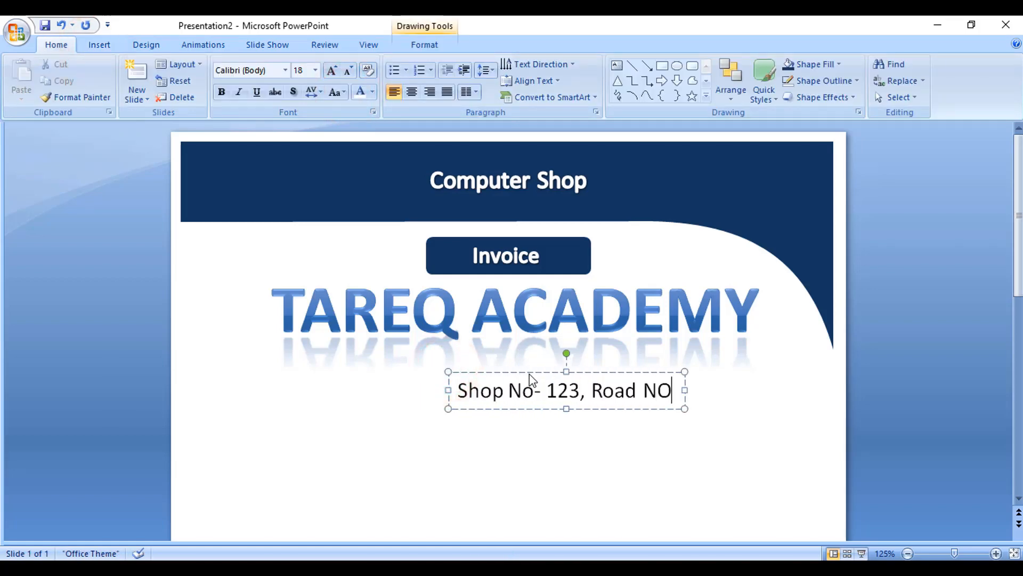
key(BackSpace)
text(o- 123)
key(Return)
text(Dhaka, Bangladesh)
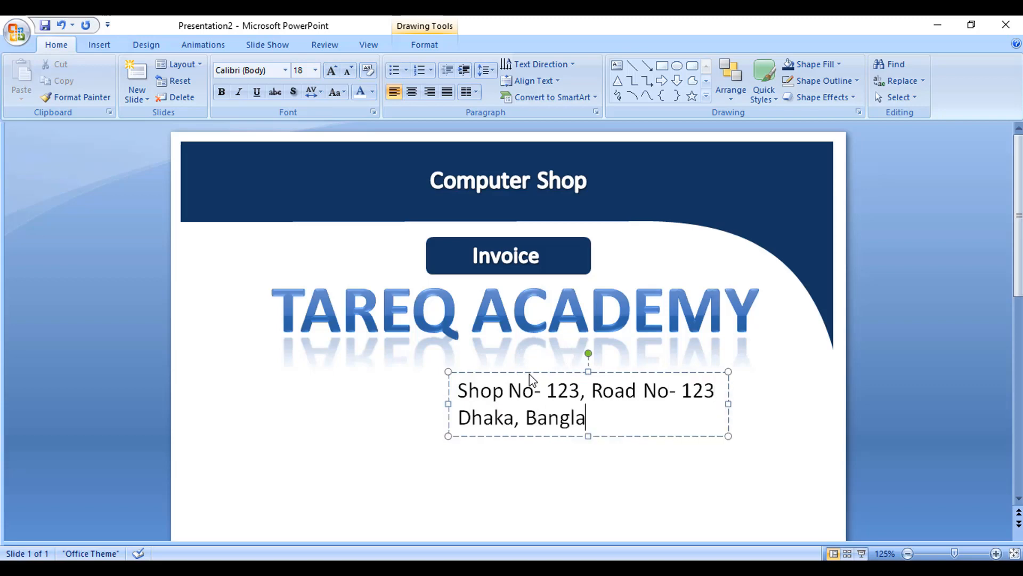
key(ctrl+e)
drag(661, 440, 566, 391)
click(608, 415)
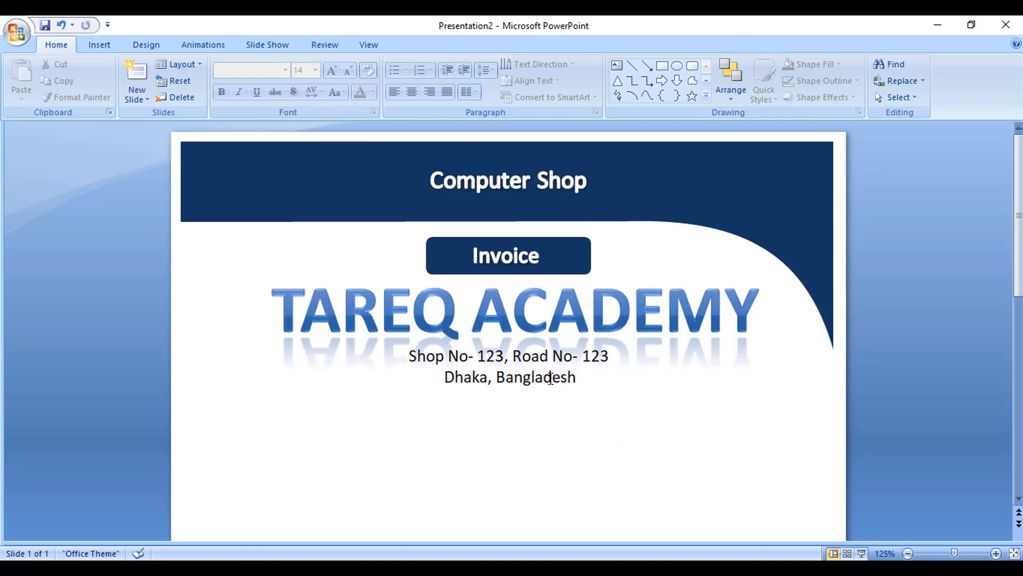
Step: Draw a thin rectangle bar spanning the slide width below the address text
scroll(551, 379, down, 2)
scroll(577, 390, up, 1)
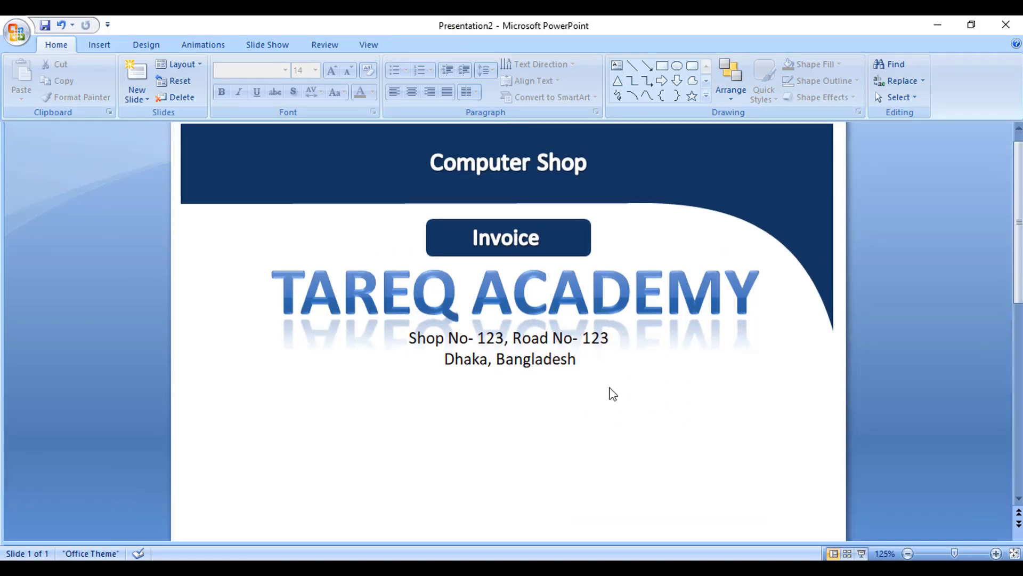
click(100, 46)
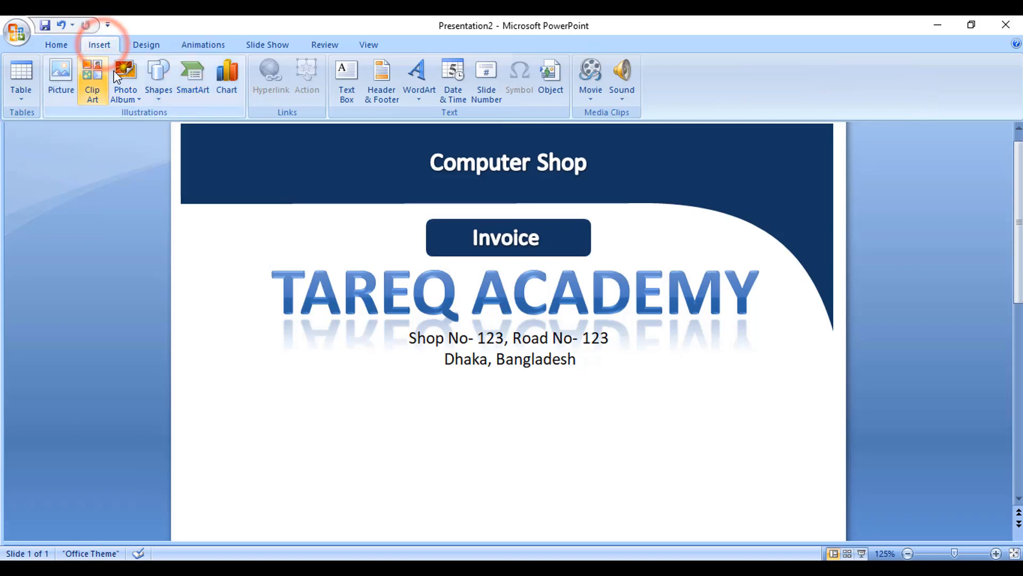
click(156, 100)
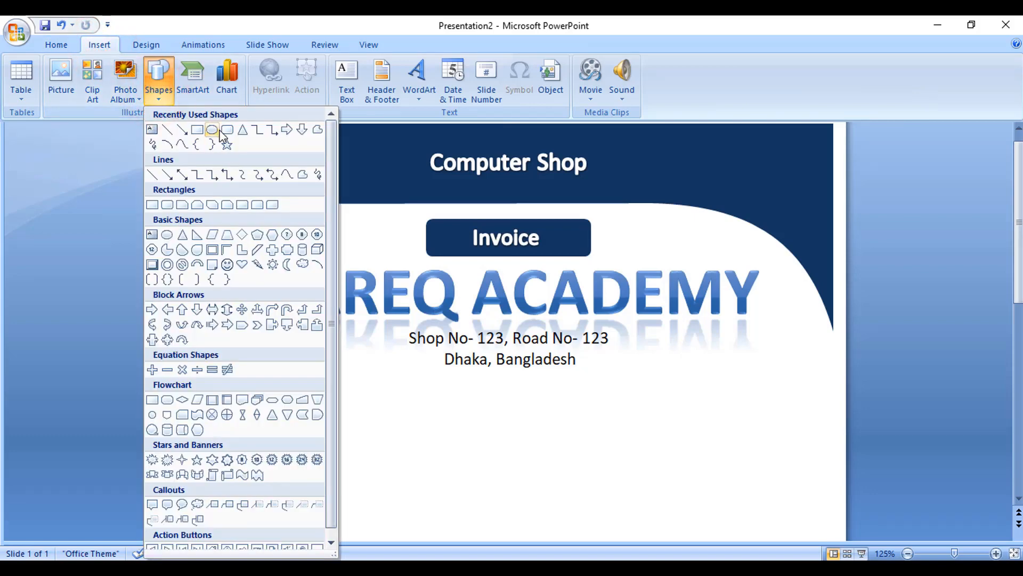
click(227, 131)
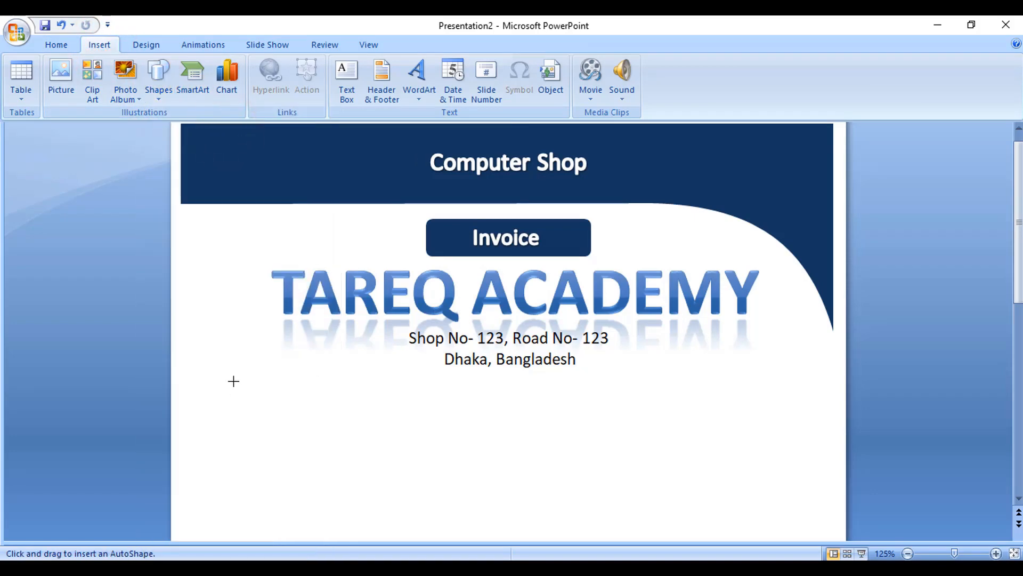
drag(215, 376, 810, 390)
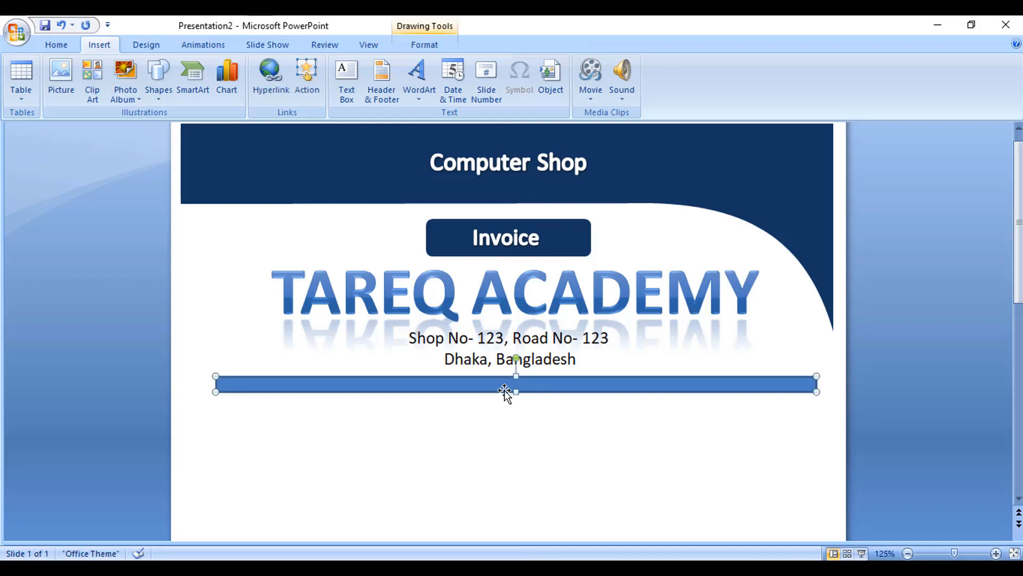
Step: Fill the bar with dark navy and remove its outline
click(424, 44)
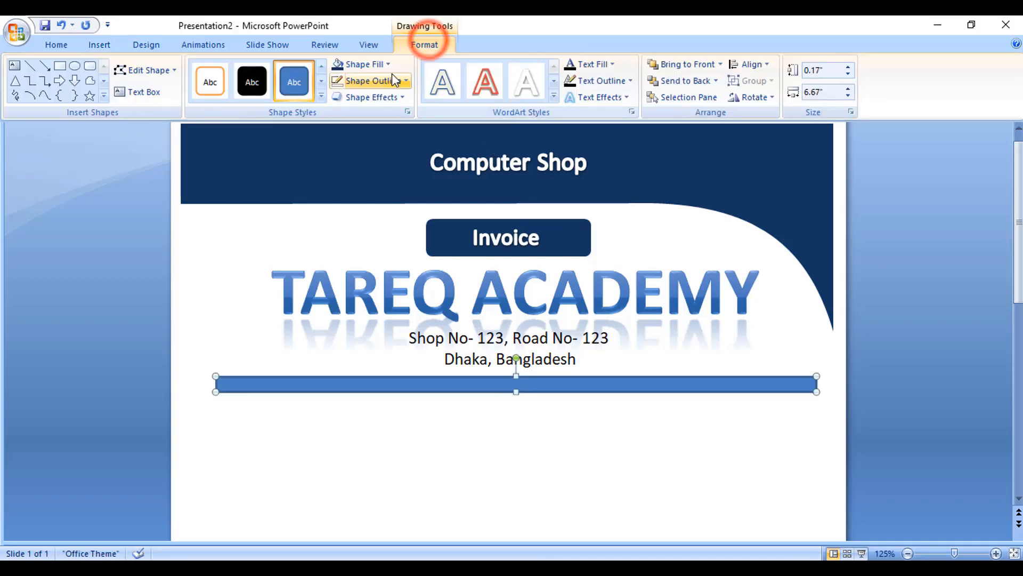
click(379, 63)
click(381, 193)
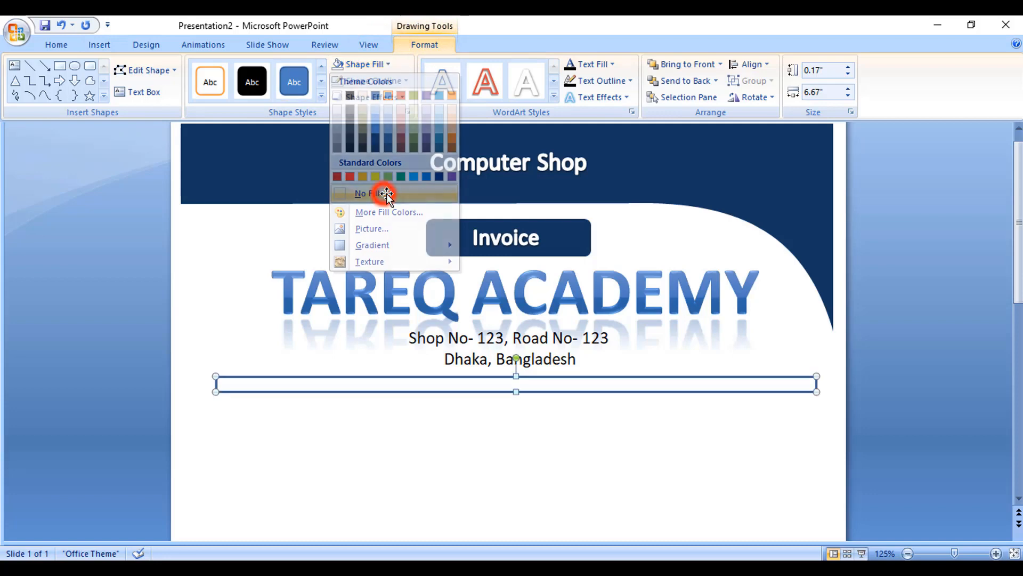
click(372, 64)
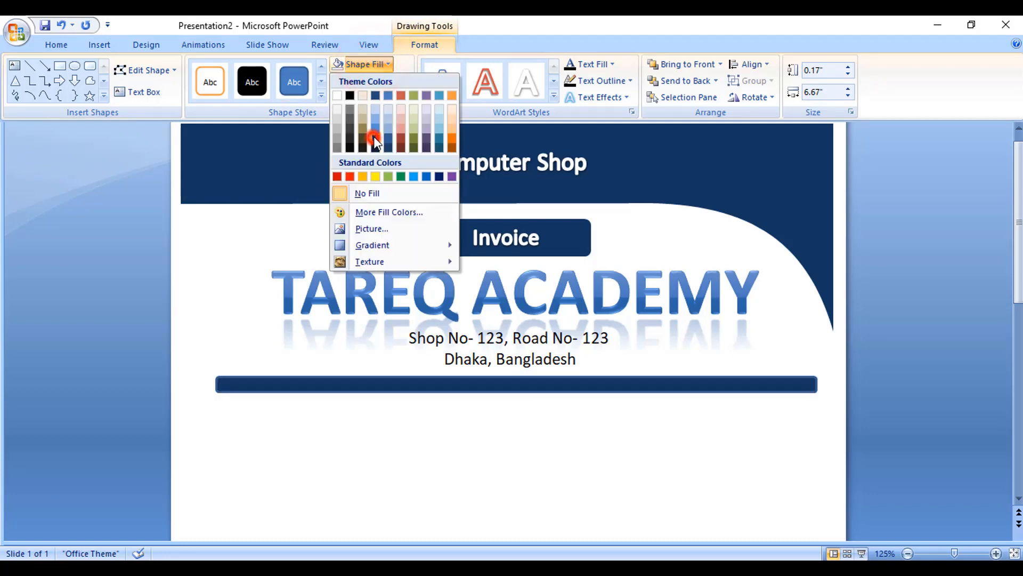
click(372, 137)
click(372, 81)
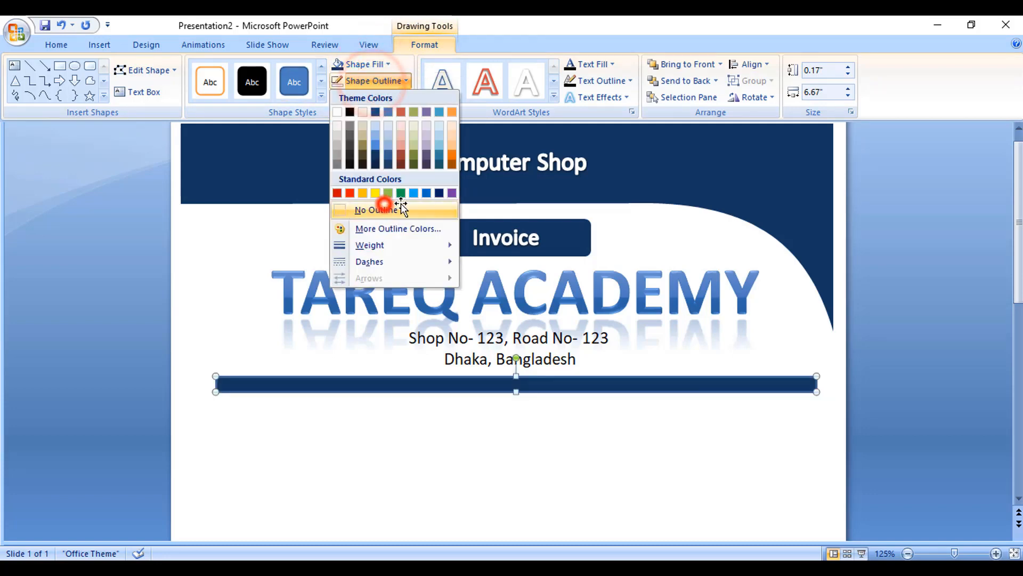
click(384, 207)
click(423, 414)
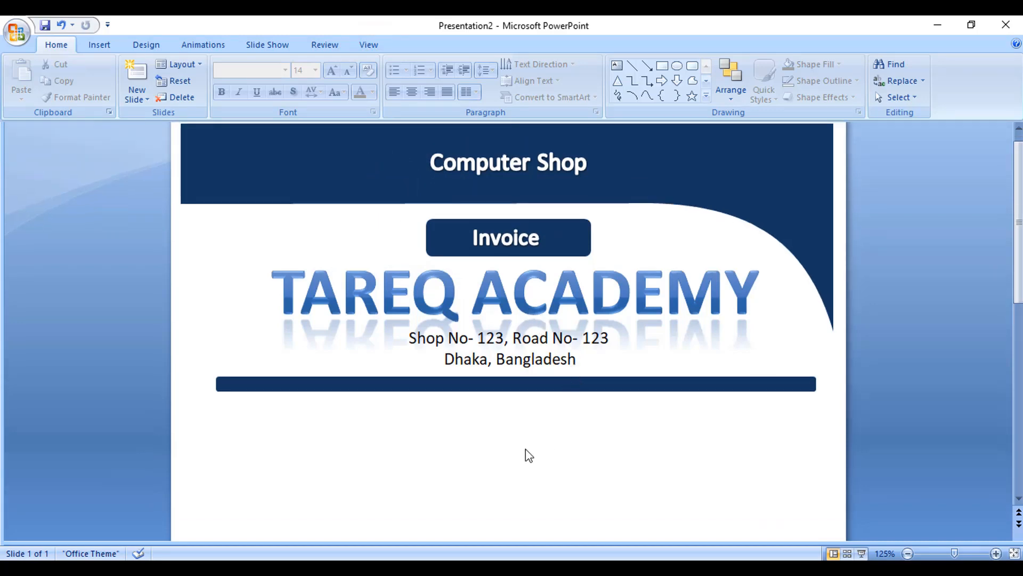
scroll(527, 448, down, 1)
click(505, 348)
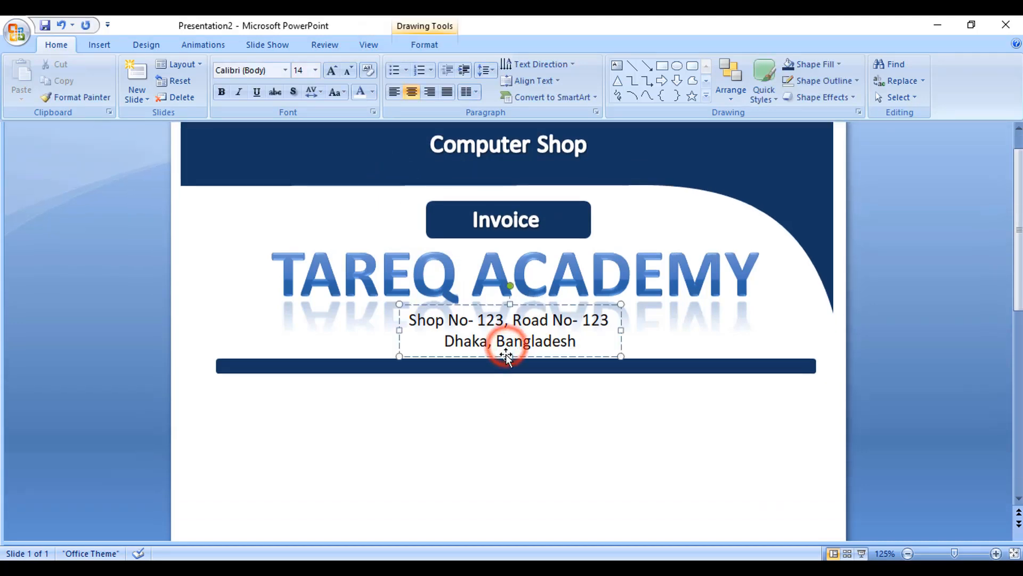
click(293, 414)
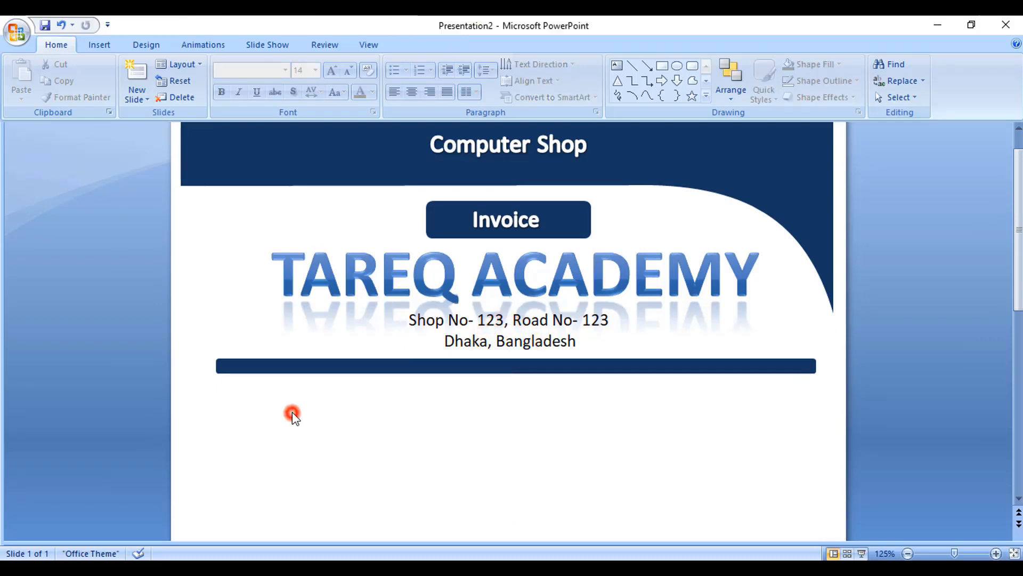
click(462, 346)
Step: Insert a text box below the bar with dotted fields: Invoice No-, Date- on one line and Name-, Address- on the next
click(99, 45)
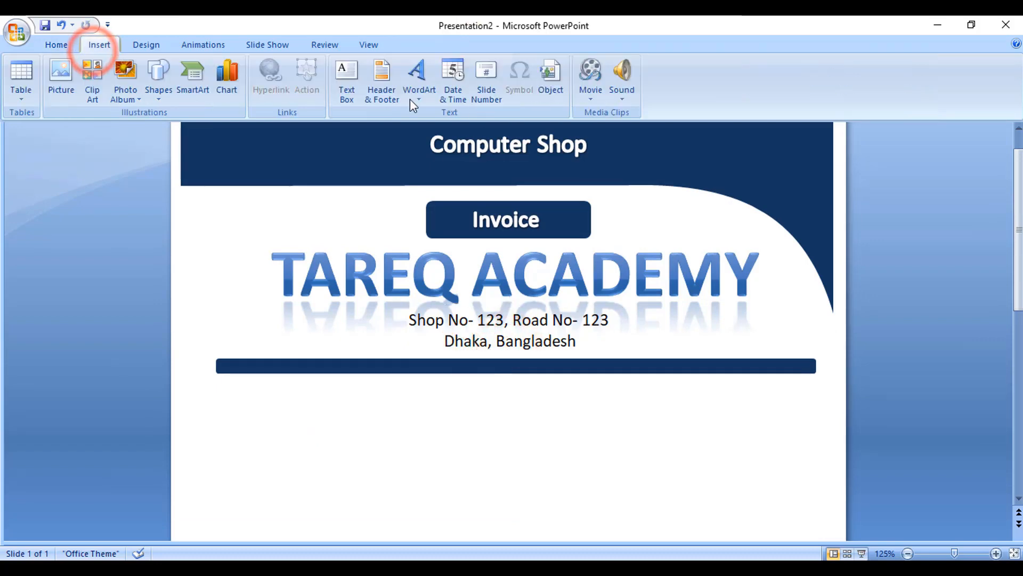
click(346, 85)
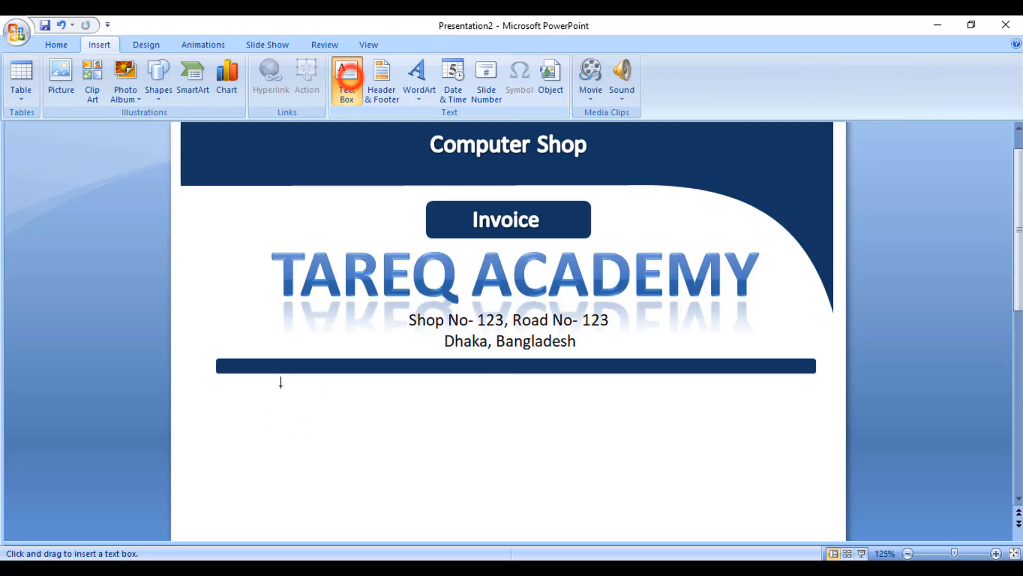
click(259, 404)
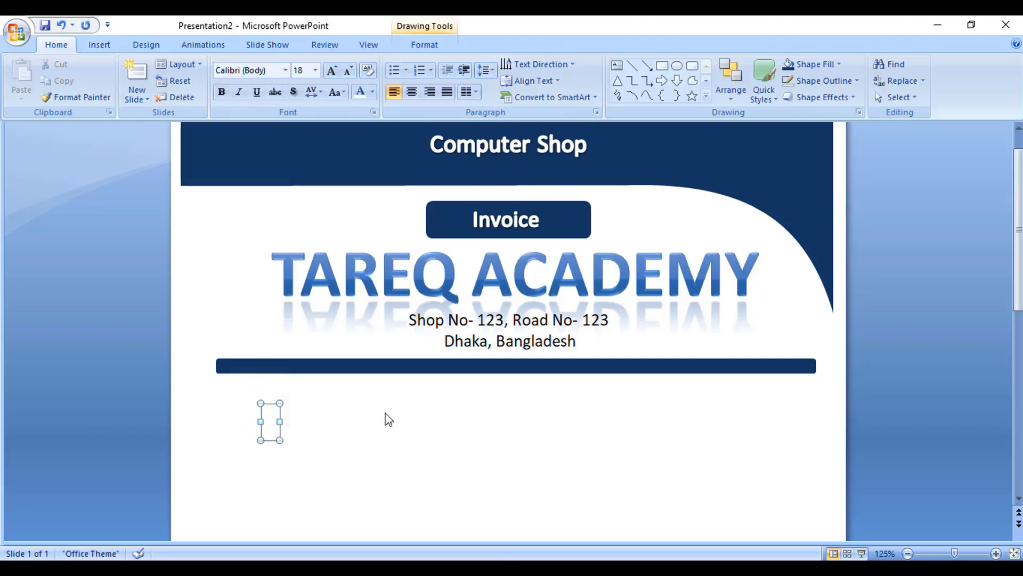
text(In)
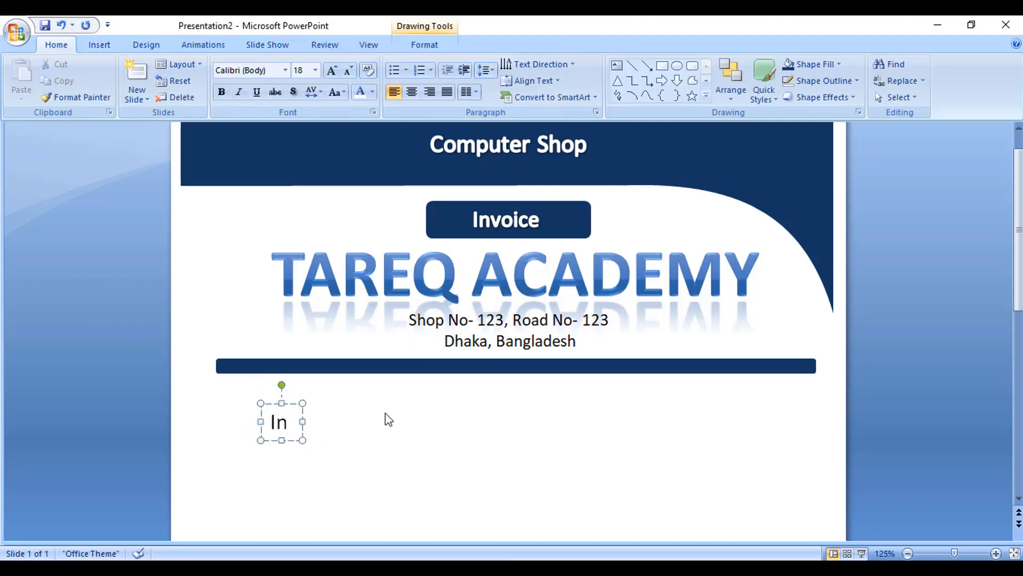
text(voice)
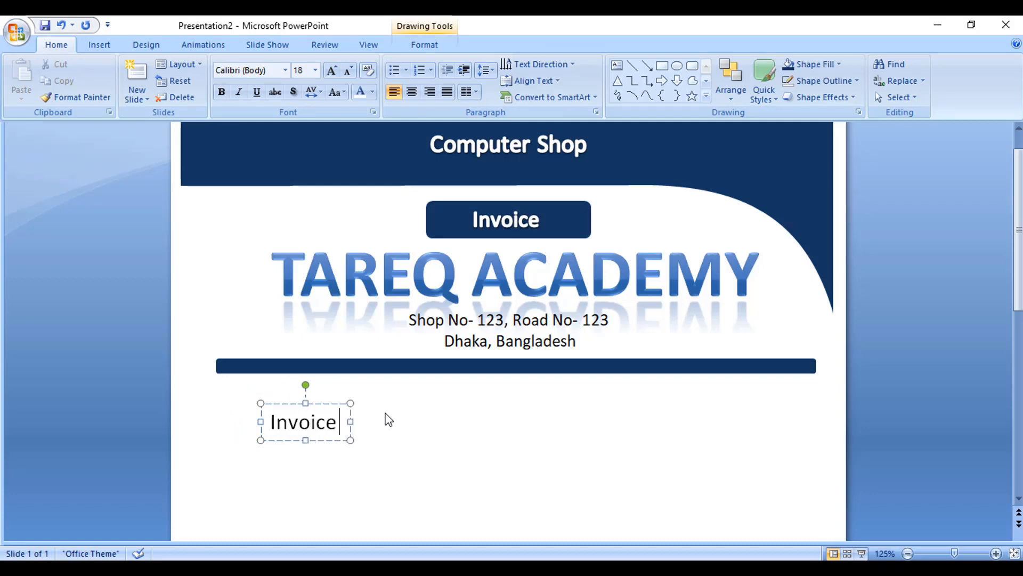
text( No)
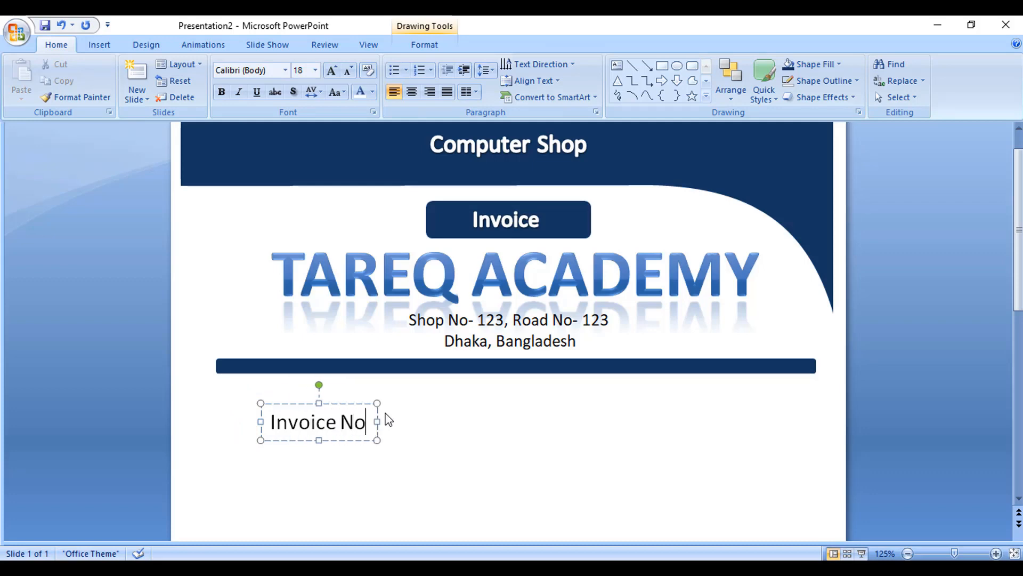
text(-...............)
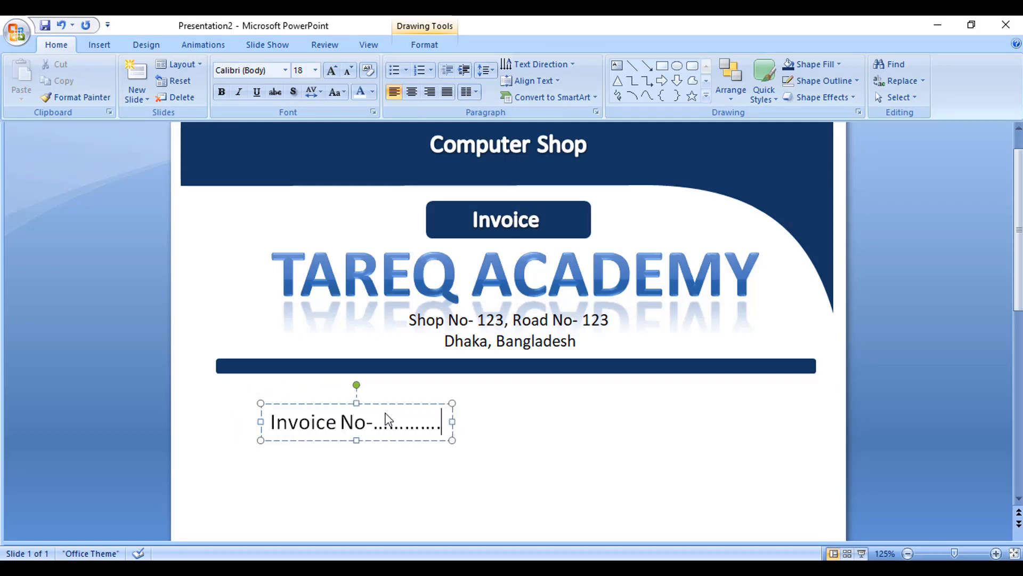
text(............................. Dadte)
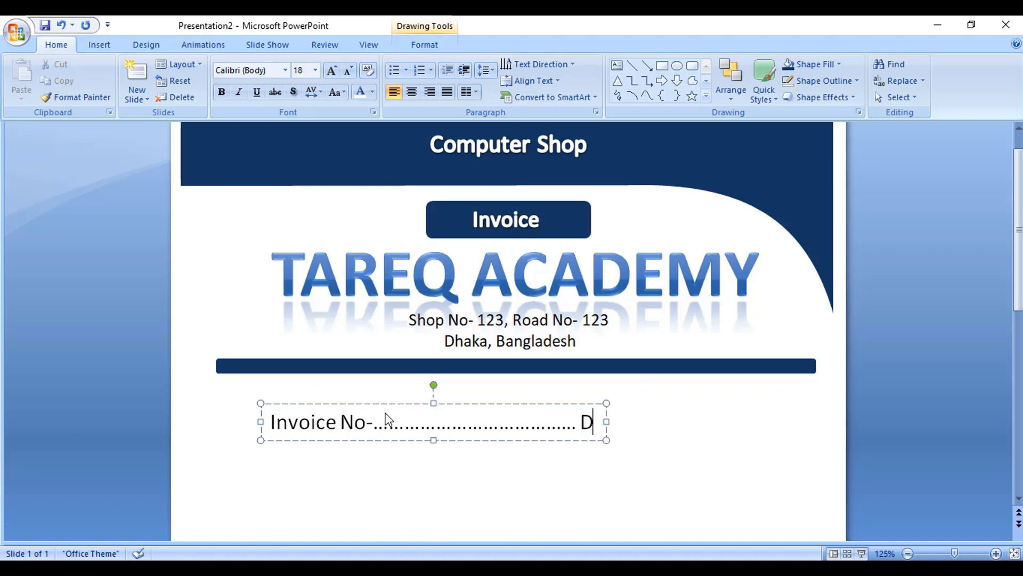
key(BackSpace)
key(BackSpace)
key(BackSpace)
text(te)
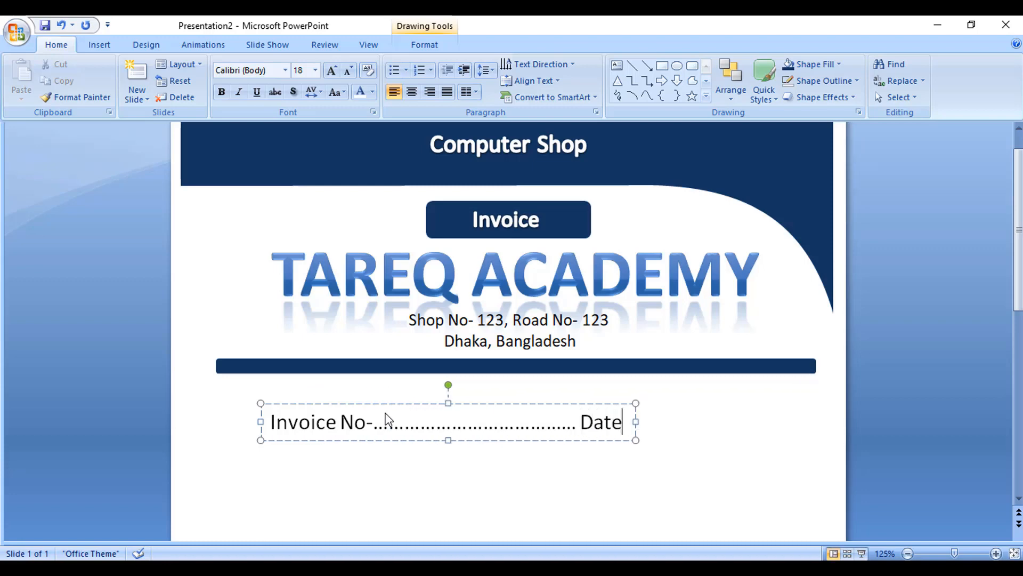
text(-)
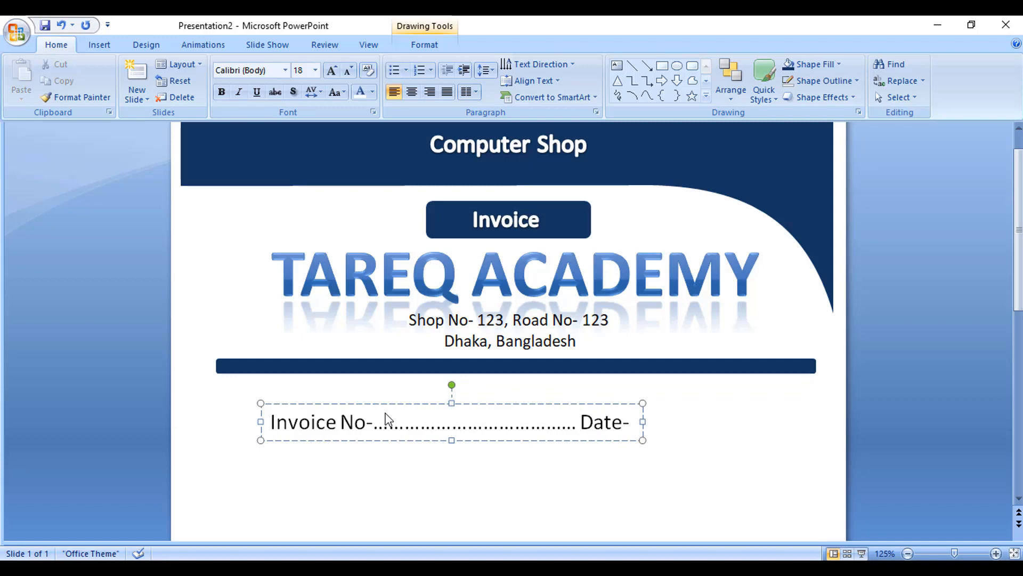
text(........................)
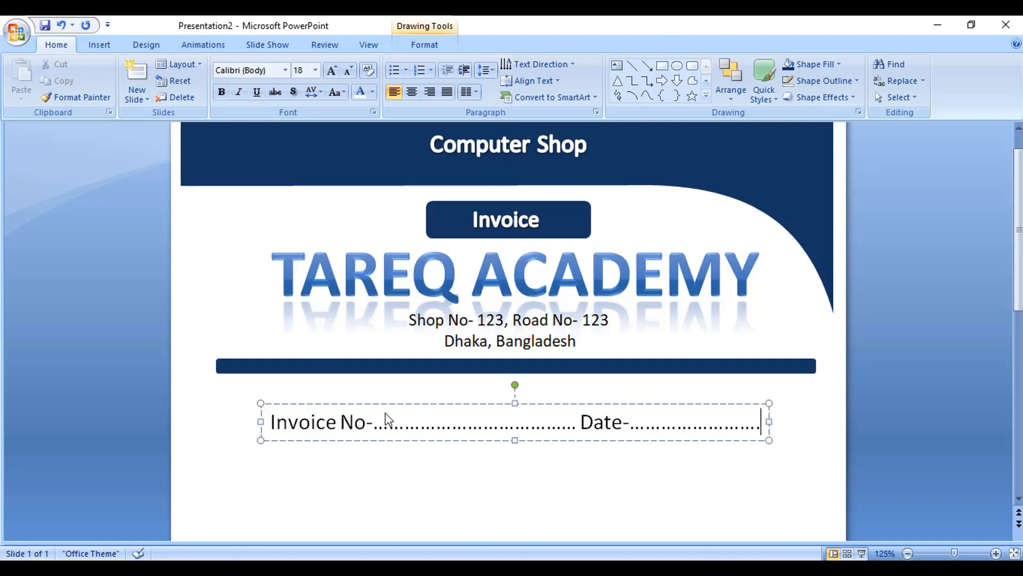
key(Return)
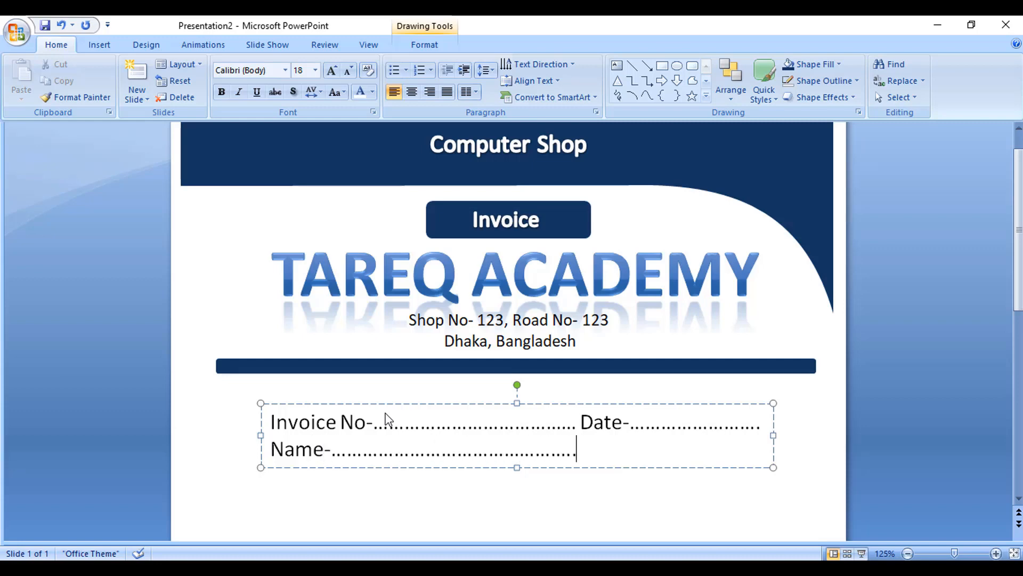
text(Address-...................)
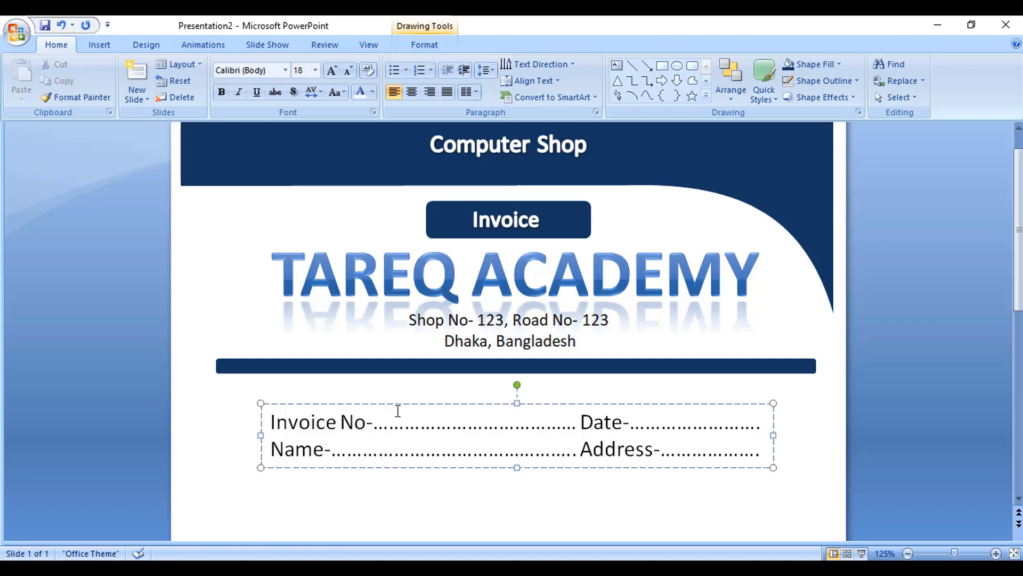
Step: Nudge the invoice fields text box up so it sits just below the navy bar
click(533, 468)
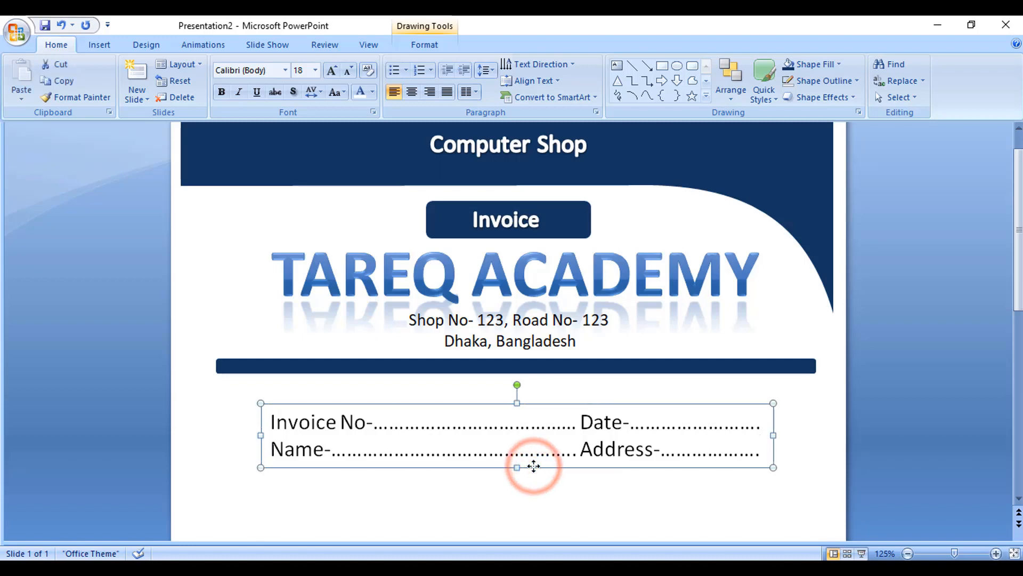
key(Up)
key(Up)
key(Up)
key(Down)
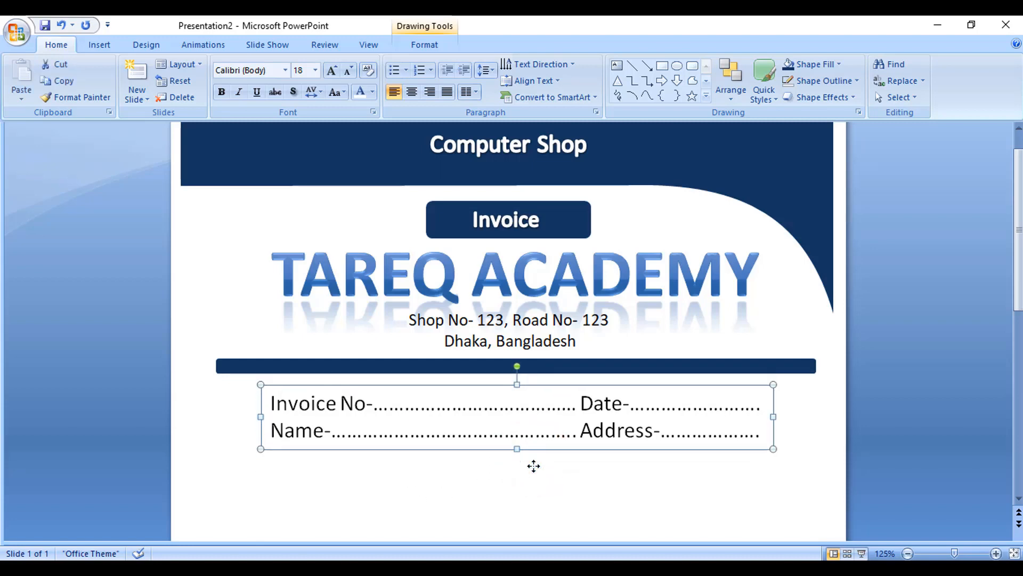
click(432, 501)
scroll(455, 462, down, 3)
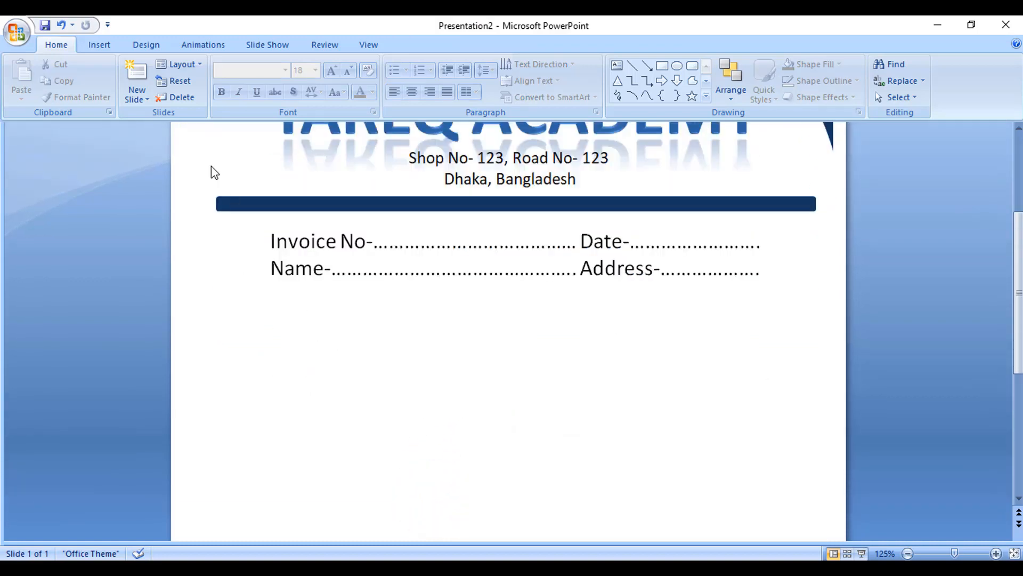
click(100, 45)
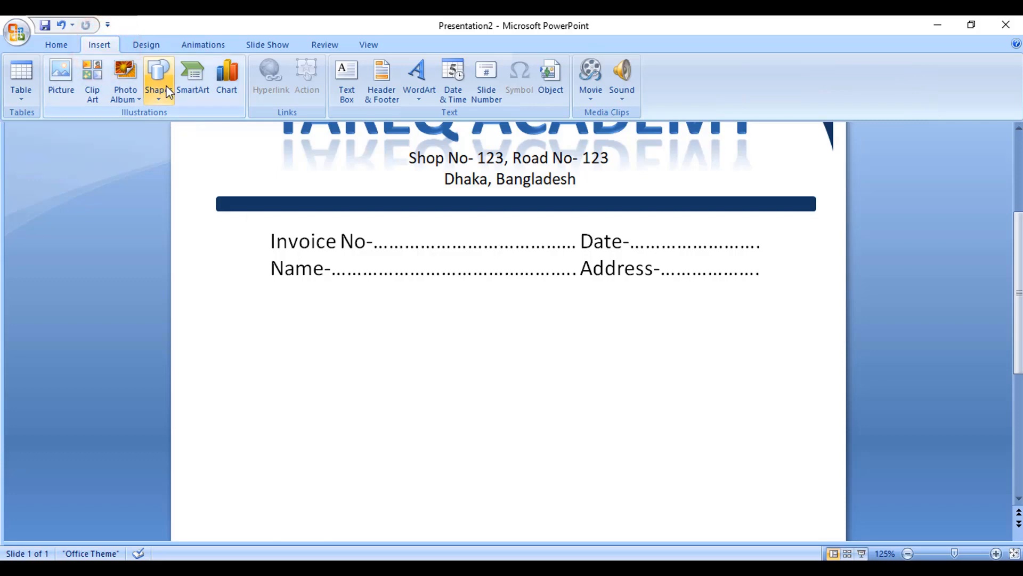
click(358, 86)
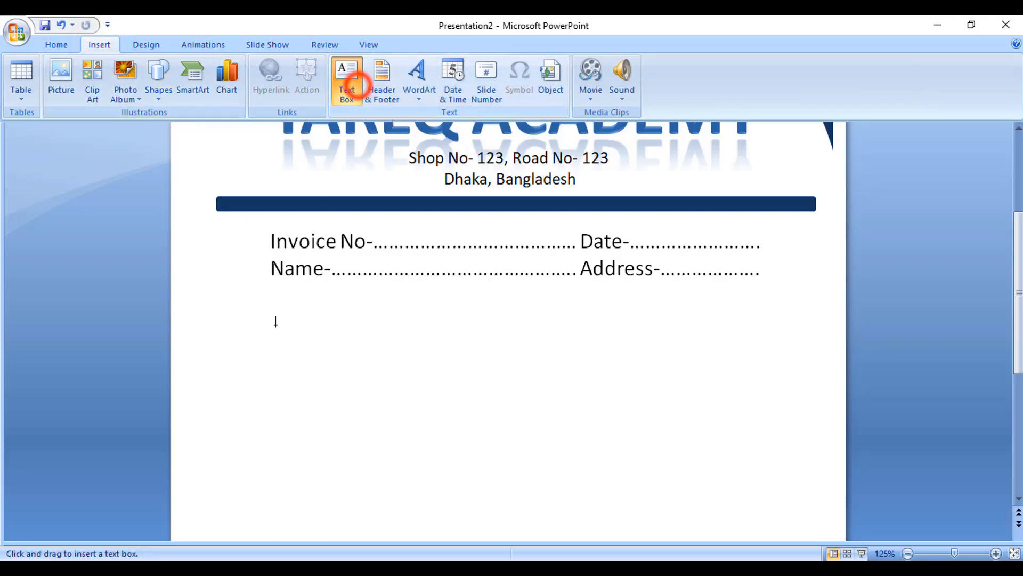
click(268, 318)
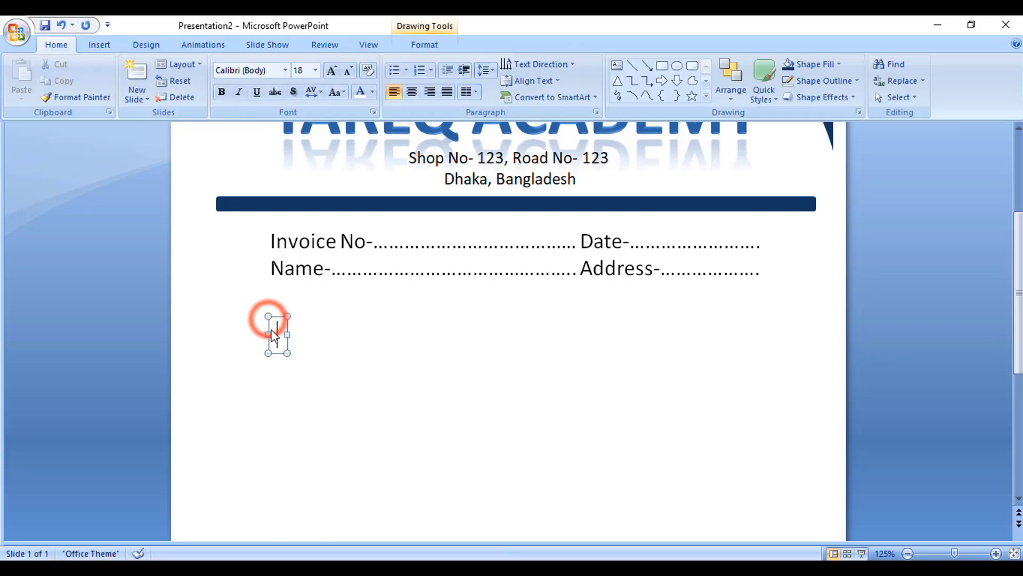
Step: Insert a five-column, four-row table and move it just below the invoice fields
click(96, 46)
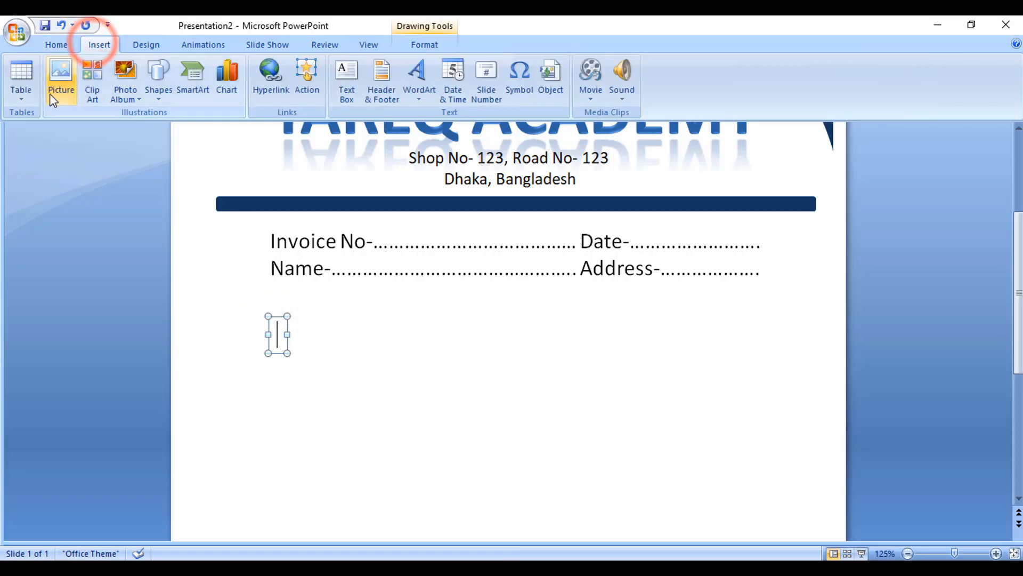
click(24, 89)
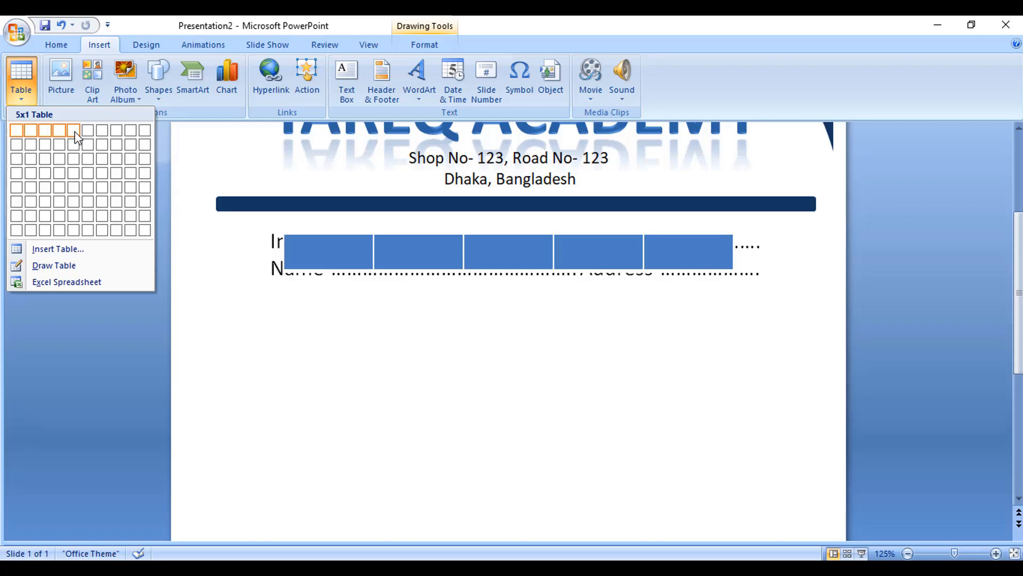
click(74, 173)
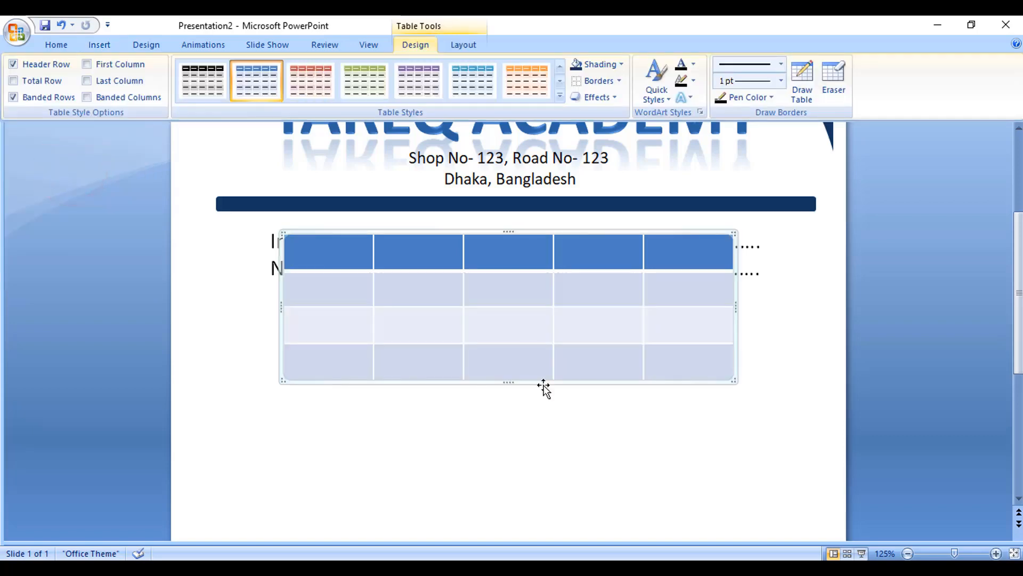
drag(542, 395, 535, 447)
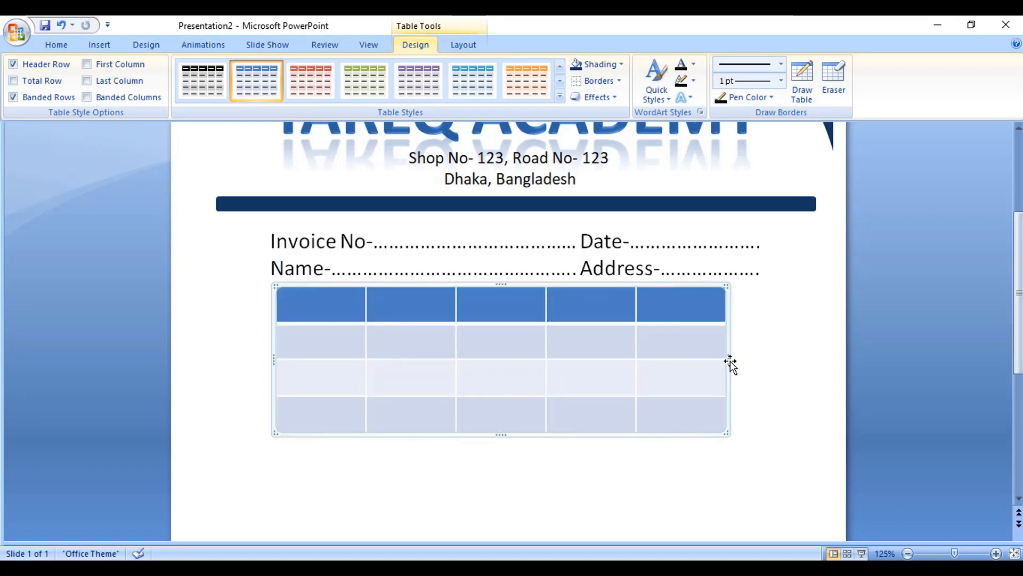
Step: Widen the table to the right and apply the plain no-style grid table style with black borders
drag(728, 361, 765, 358)
drag(345, 304, 757, 424)
click(560, 96)
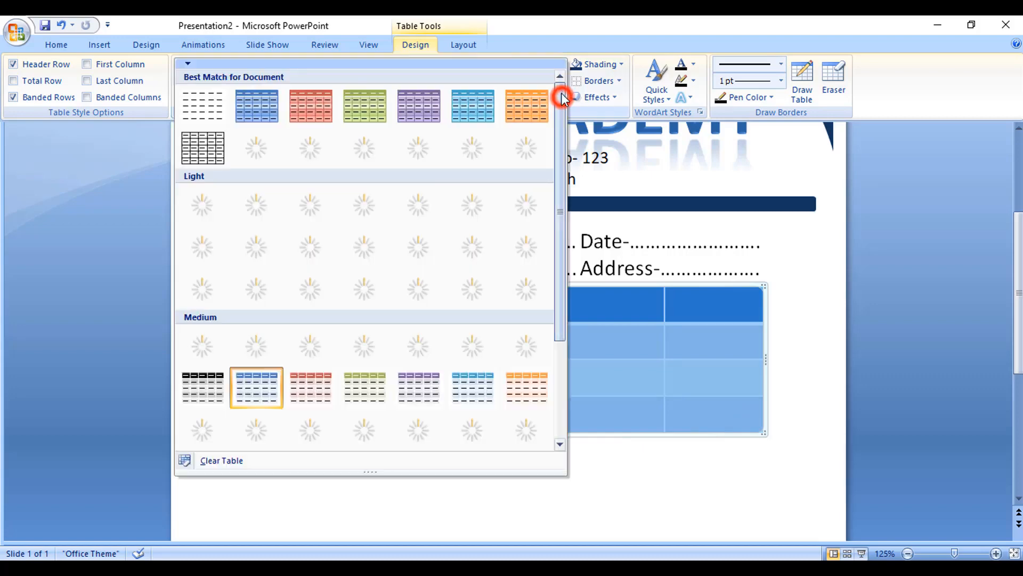
click(197, 150)
Step: Stretch the table's left edge slightly so it lines up with the invoice field text
click(466, 382)
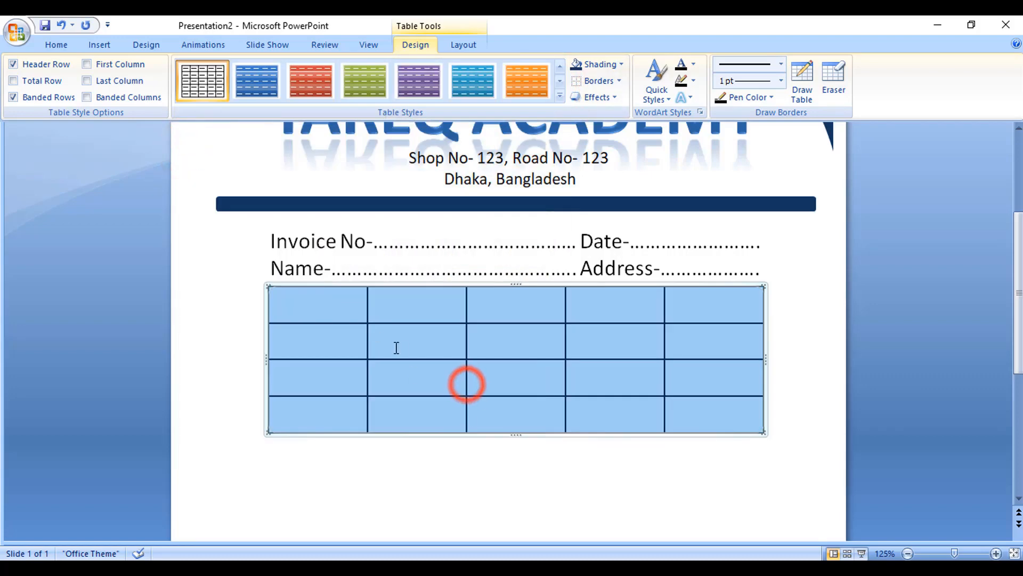
click(402, 347)
click(541, 389)
click(331, 306)
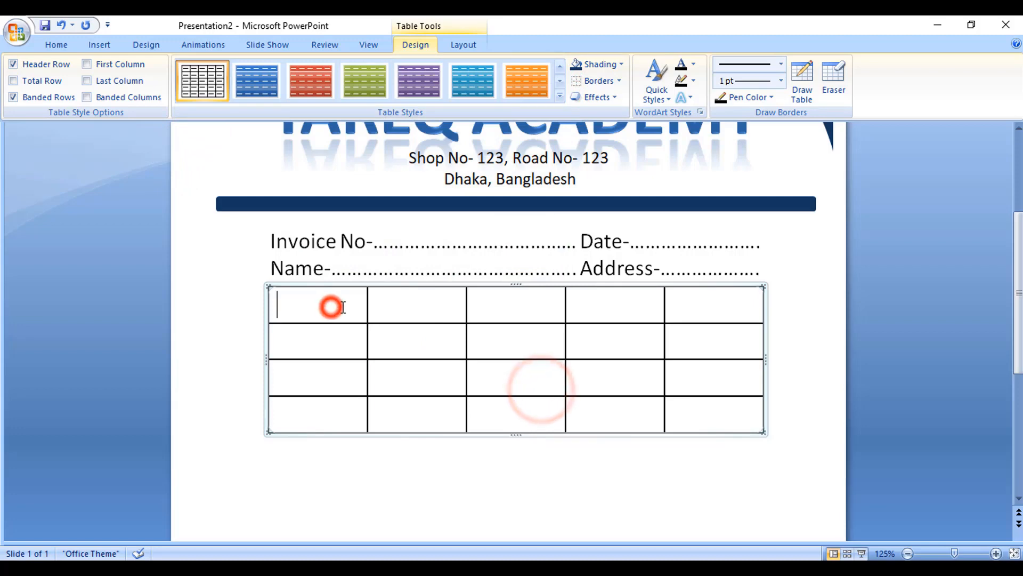
drag(268, 363, 261, 362)
Step: Enter the header row labels Sl, Description, Pro, Qty and Amount
click(318, 306)
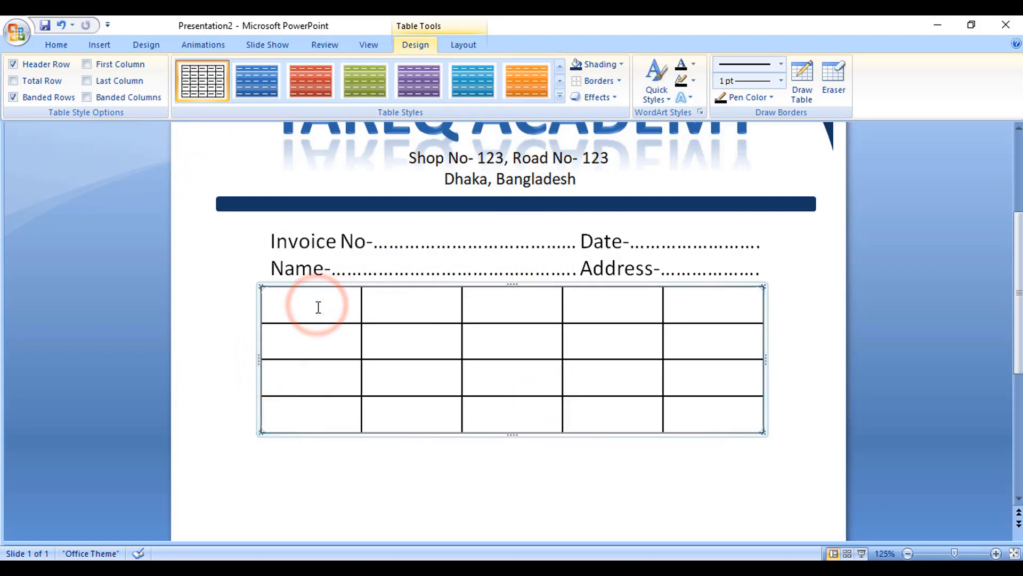
text(sl)
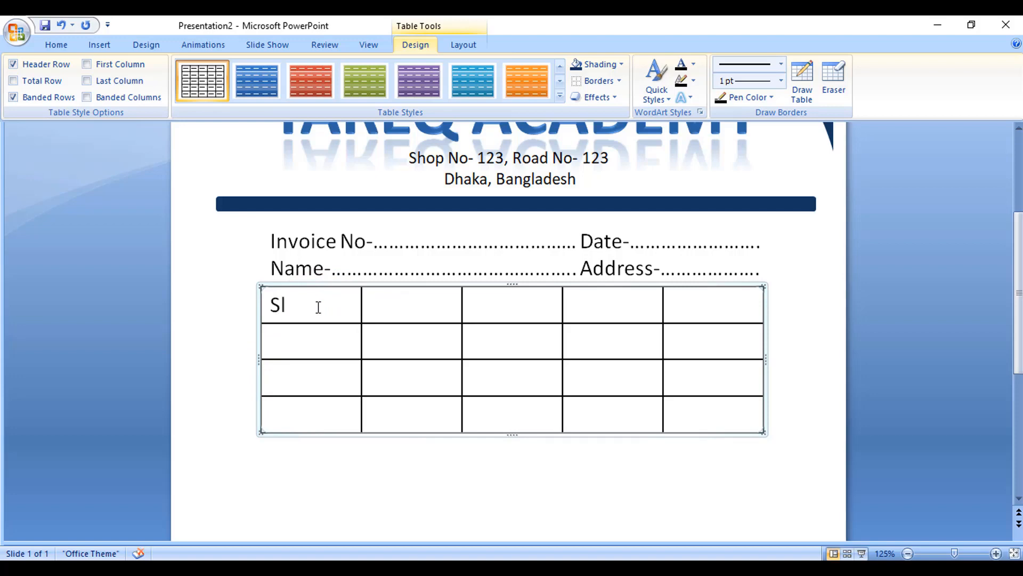
key(Tab)
text(Description)
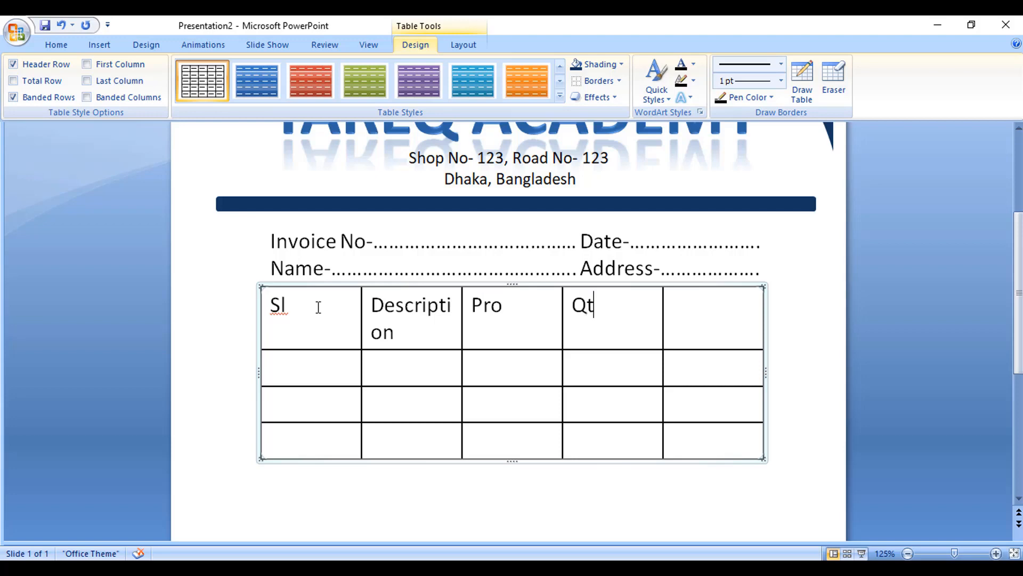
text(Amount)
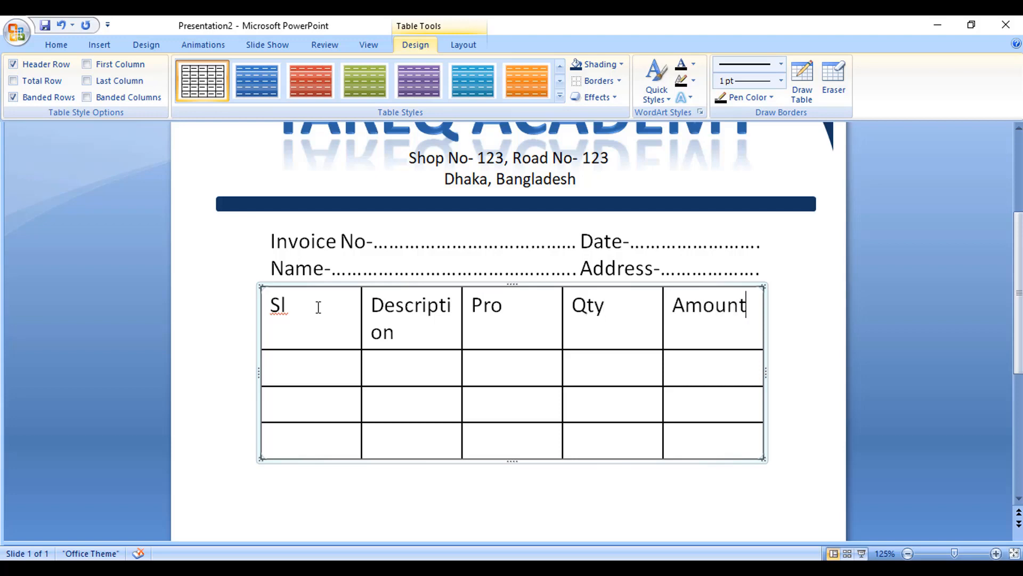
Step: Resize the columns: narrow the Sl column, widen Description, and adjust the Pro, Qty and Amount widths
click(331, 365)
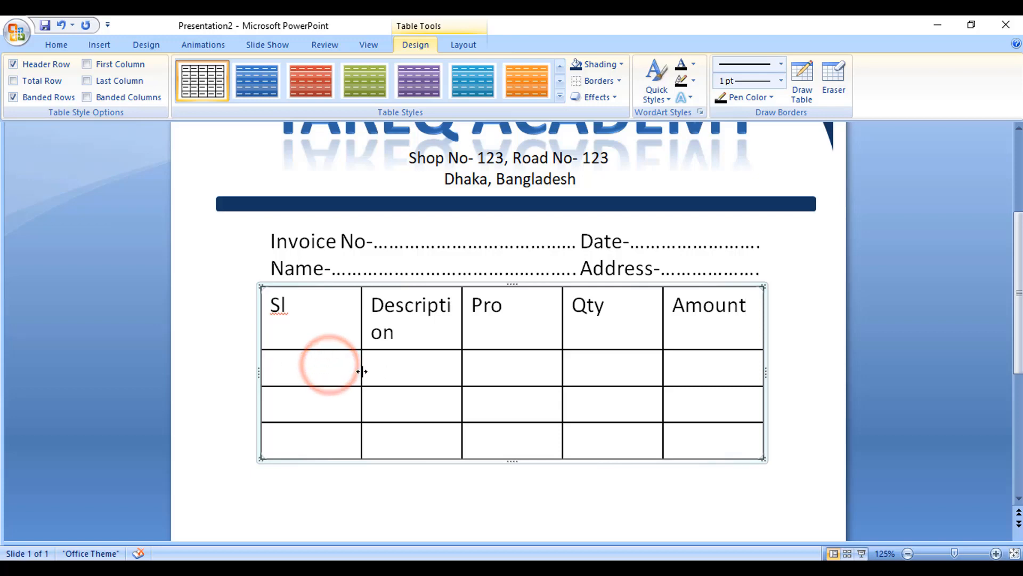
drag(361, 370, 299, 362)
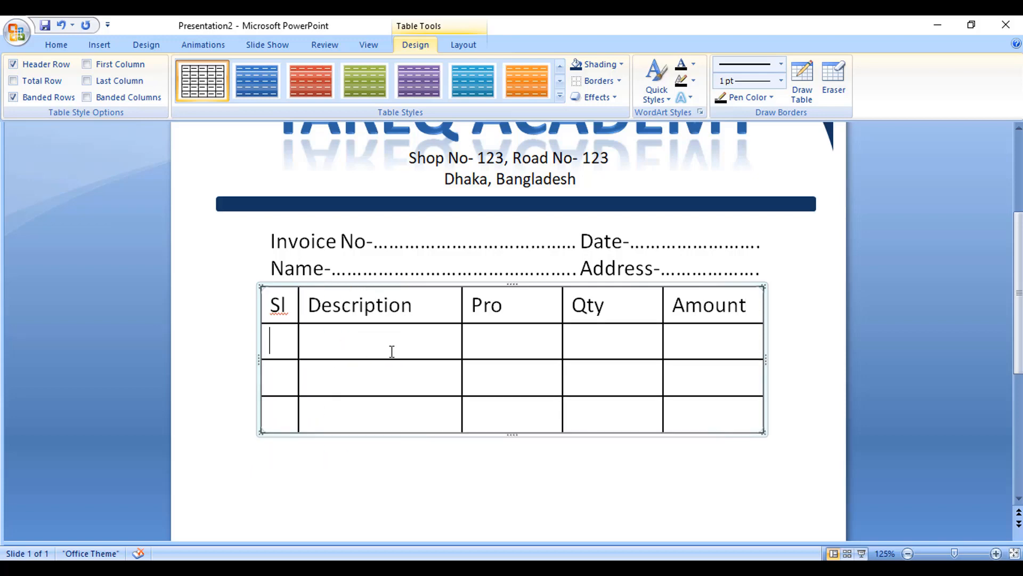
drag(667, 344, 667, 344)
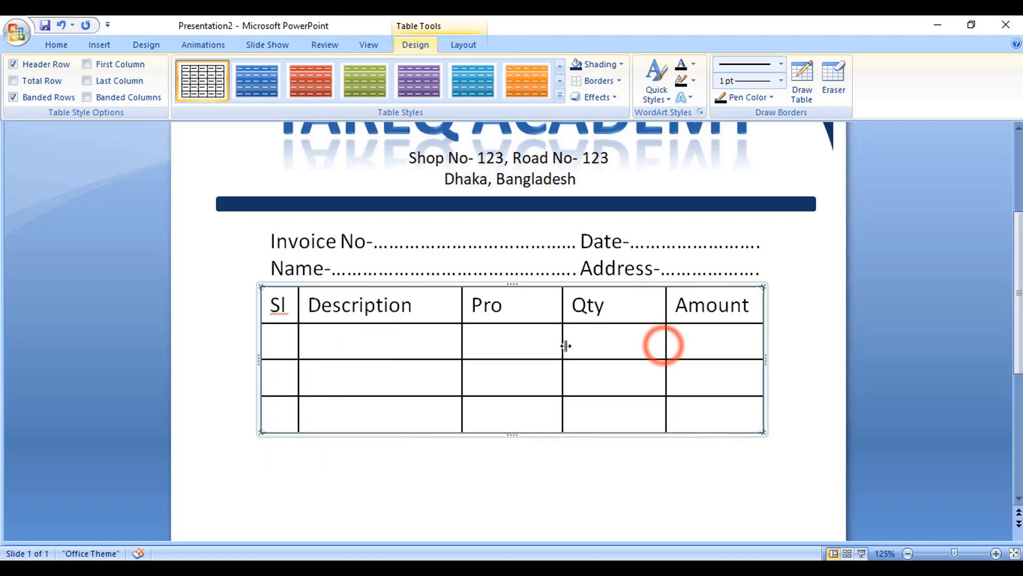
drag(562, 339, 585, 340)
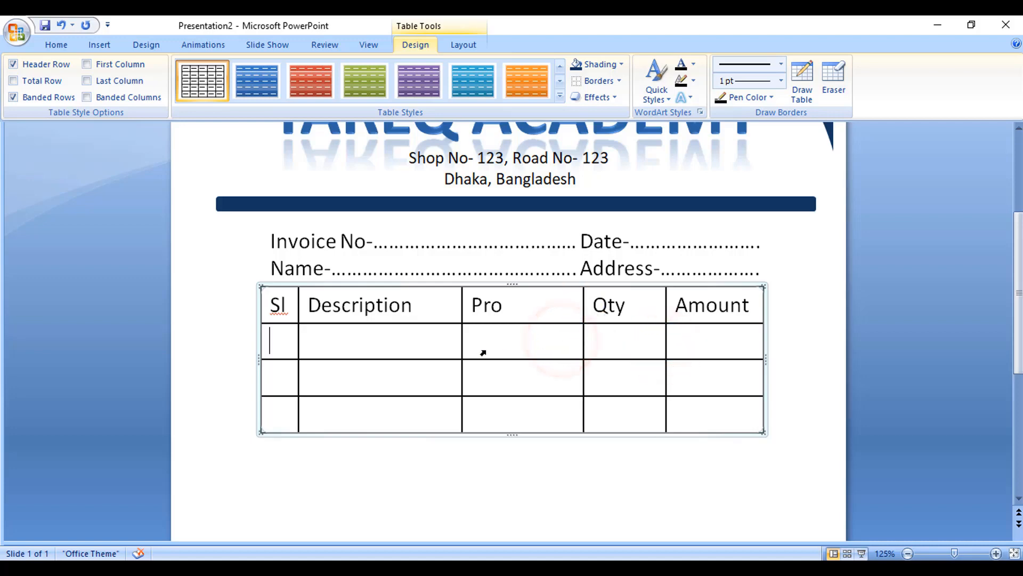
drag(461, 344, 508, 341)
Step: Add several more rows to the bottom of the table
click(739, 410)
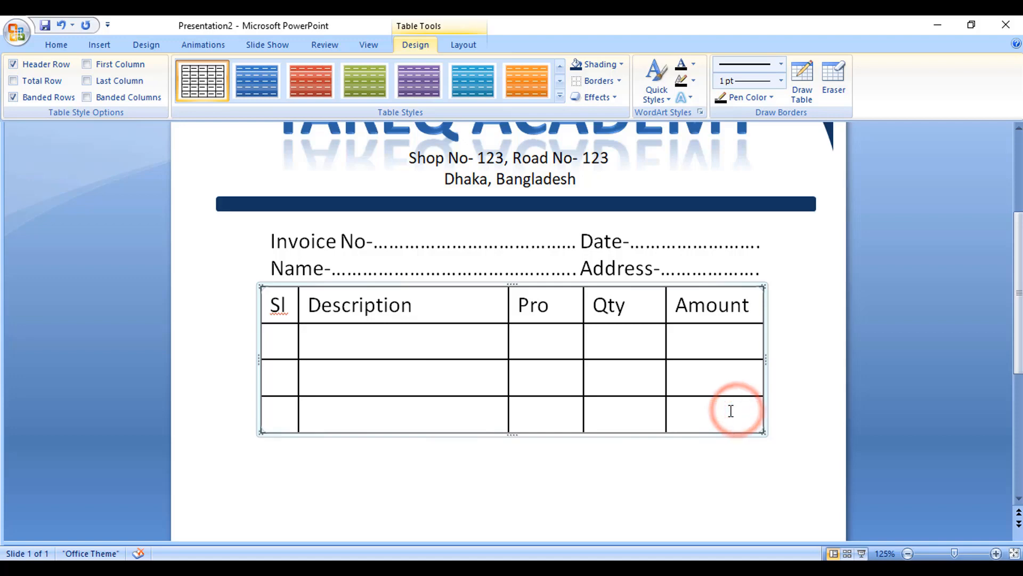
key(Tab)
key(Tab)
key(Tab)
key(Tab)
key(Tab)
key(Tab)
key(Tab)
key(Tab)
key(Tab)
key(Tab)
key(Tab)
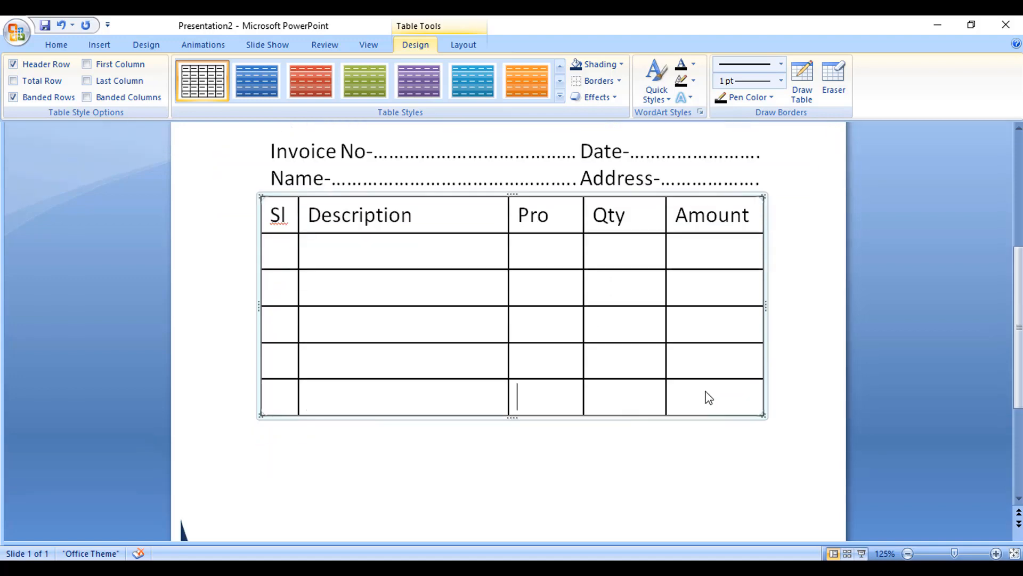
key(Tab)
key(Tab)
key(Tab)
key(Tab)
key(Tab)
key(Tab)
key(Tab)
key(Tab)
key(Tab)
key(Tab)
key(Tab)
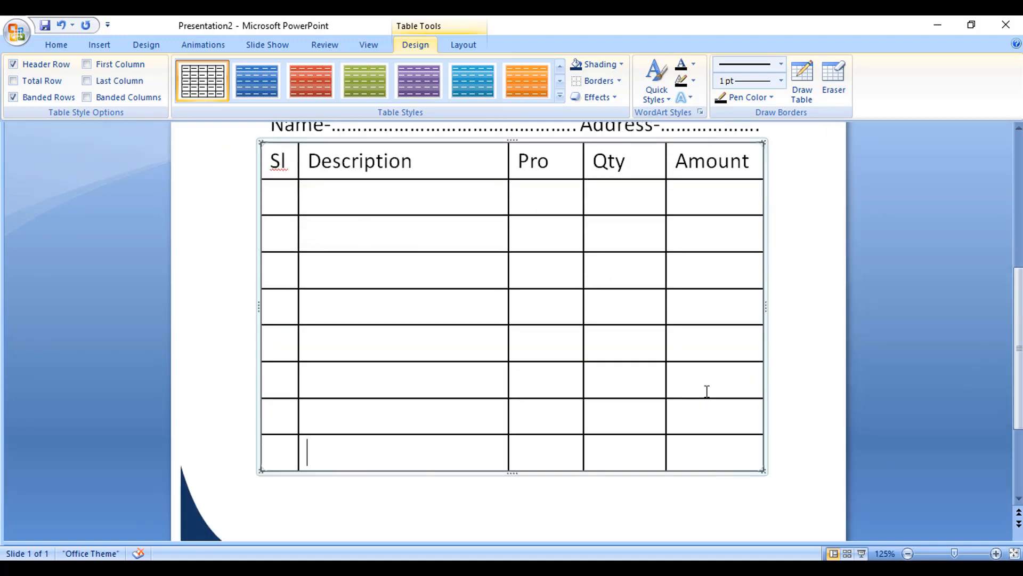
Step: Merge the body cells of the Sl, Description and Pro columns each into a single tall cell
scroll(707, 391, up, 3)
click(365, 347)
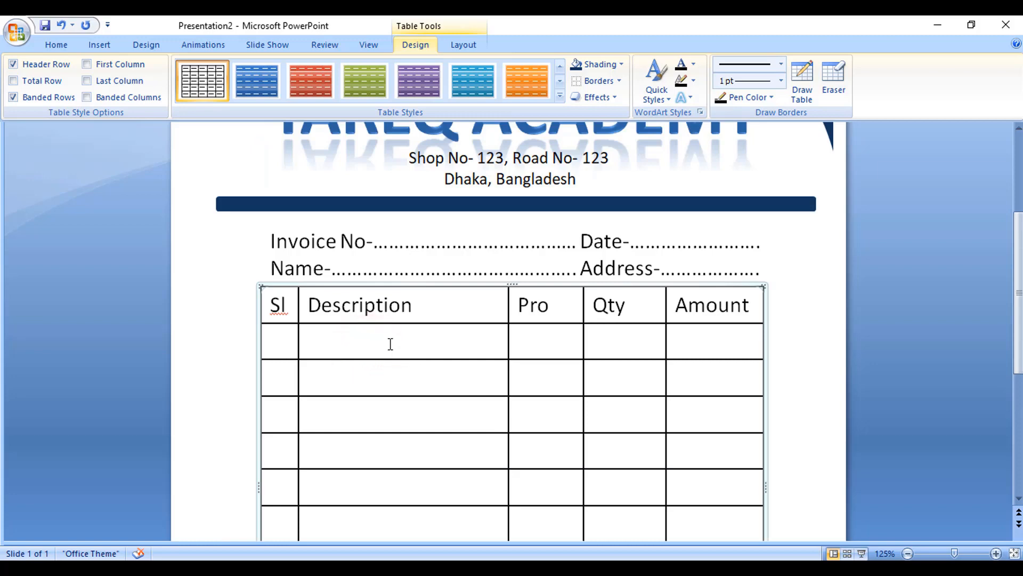
drag(283, 342, 286, 438)
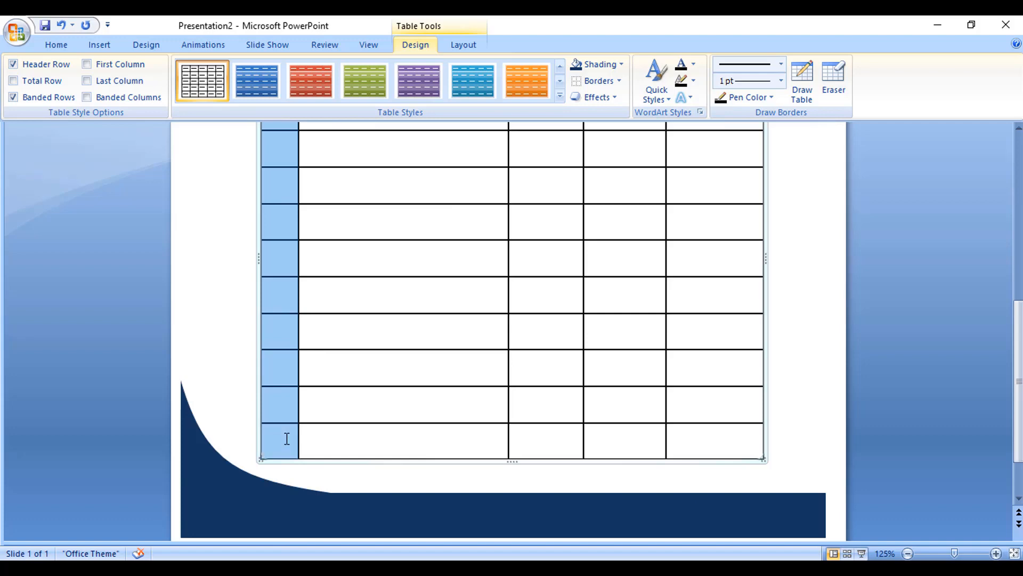
click(461, 45)
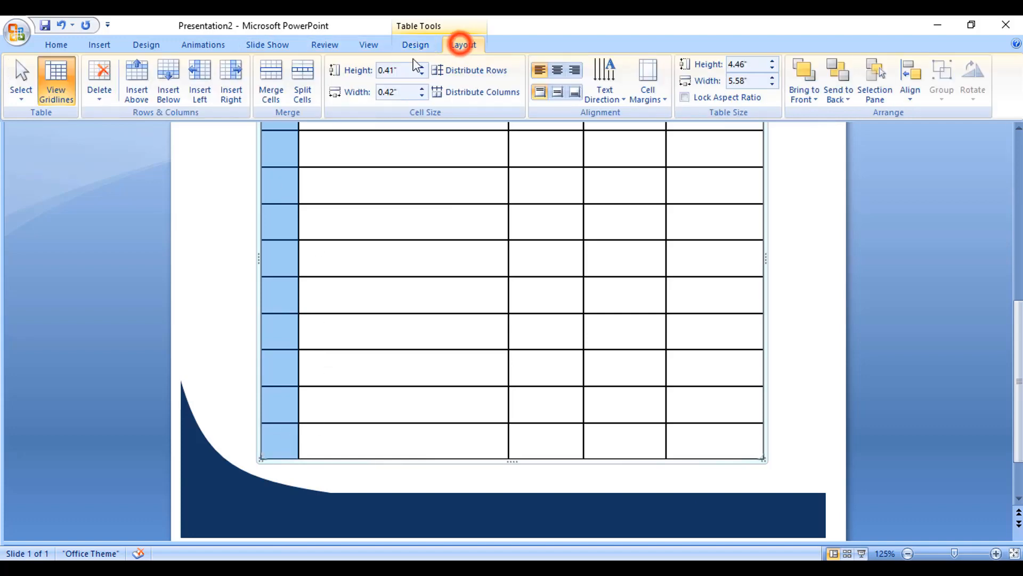
click(270, 72)
drag(395, 331, 397, 432)
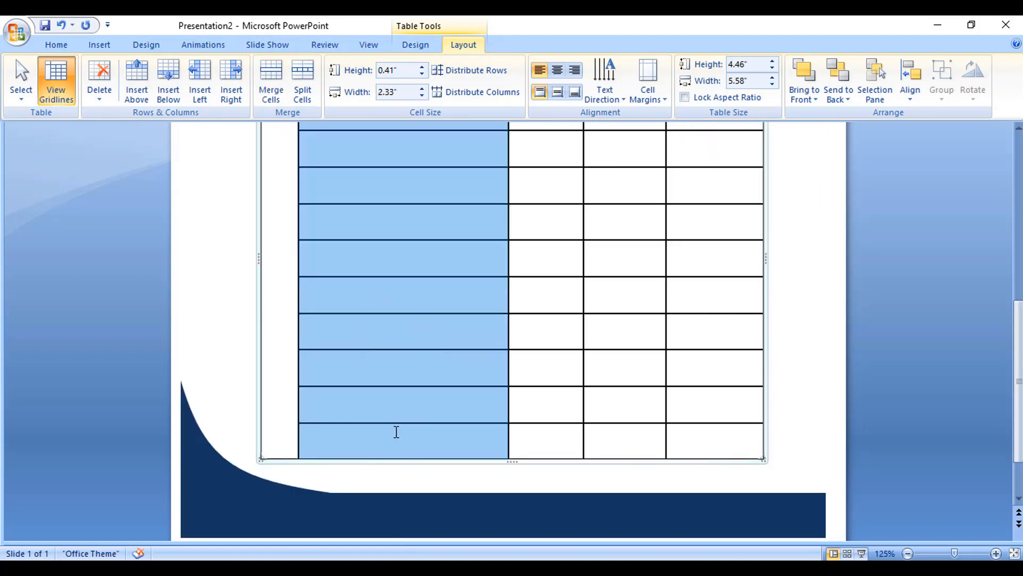
click(269, 80)
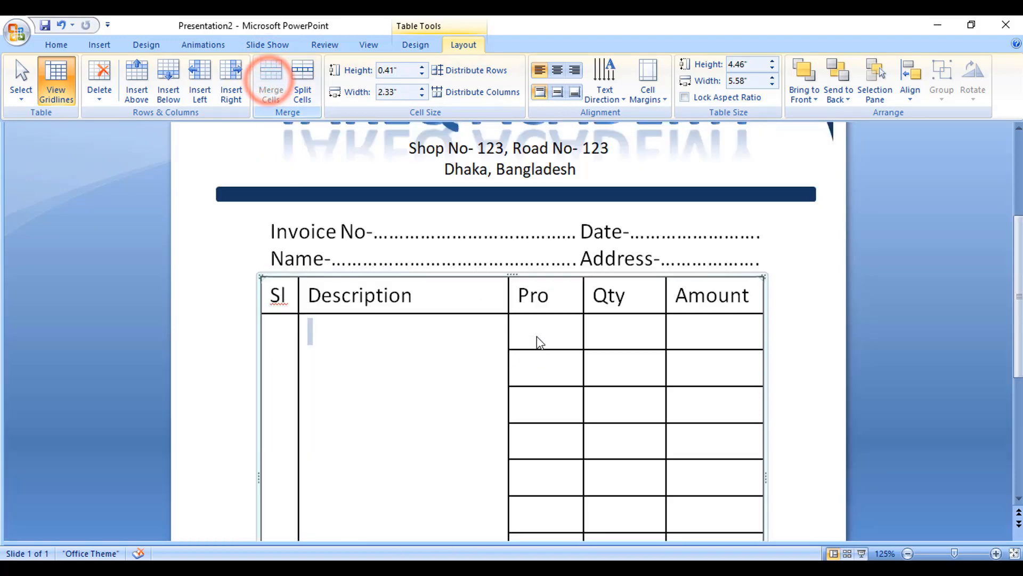
click(537, 326)
drag(536, 326, 548, 431)
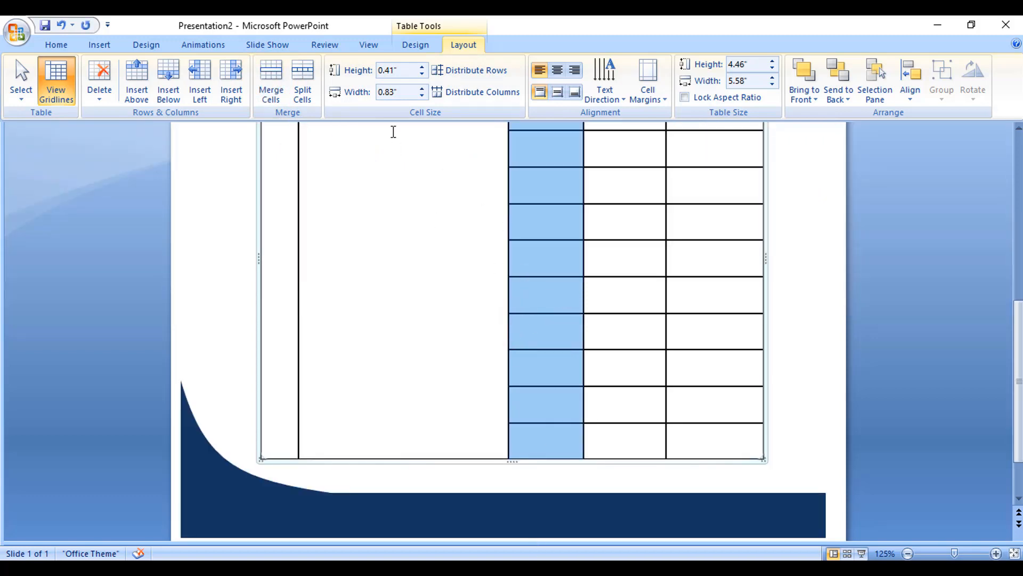
click(270, 80)
Step: Merge the upper body cells of the Qty and Amount columns, leaving the bottom three rows separate
click(622, 323)
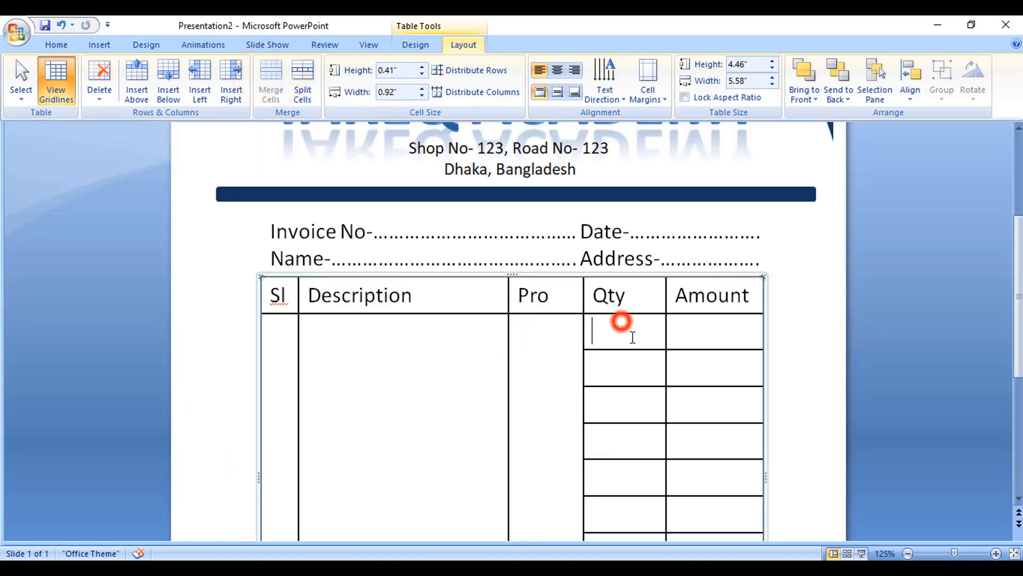
mouse_move(633, 337)
mouse_down()
mouse_move(640, 528)
mouse_move(636, 343)
mouse_up()
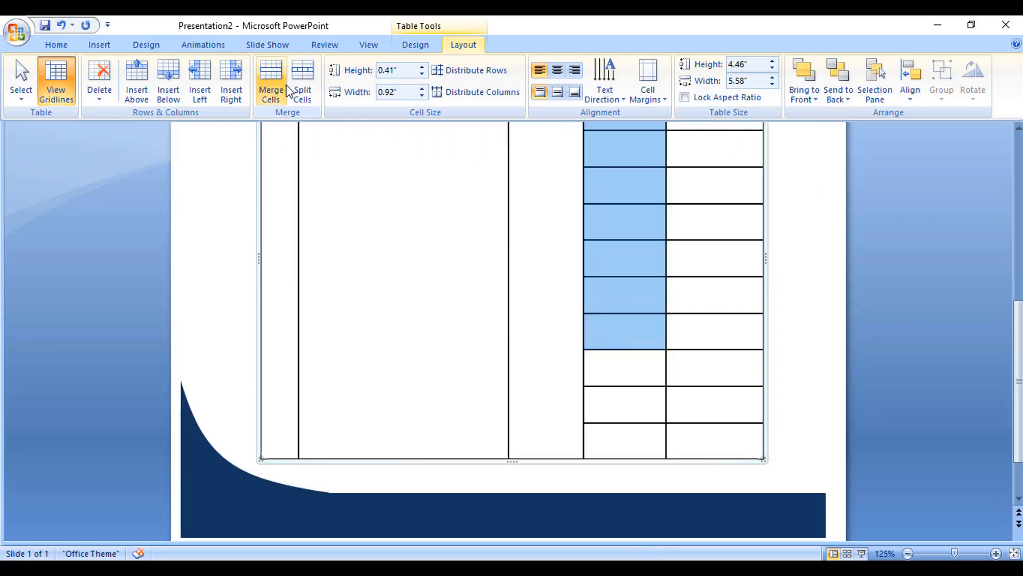
click(271, 80)
click(719, 332)
mouse_move(719, 332)
mouse_down()
mouse_move(715, 530)
mouse_move(715, 331)
mouse_move(701, 330)
mouse_up()
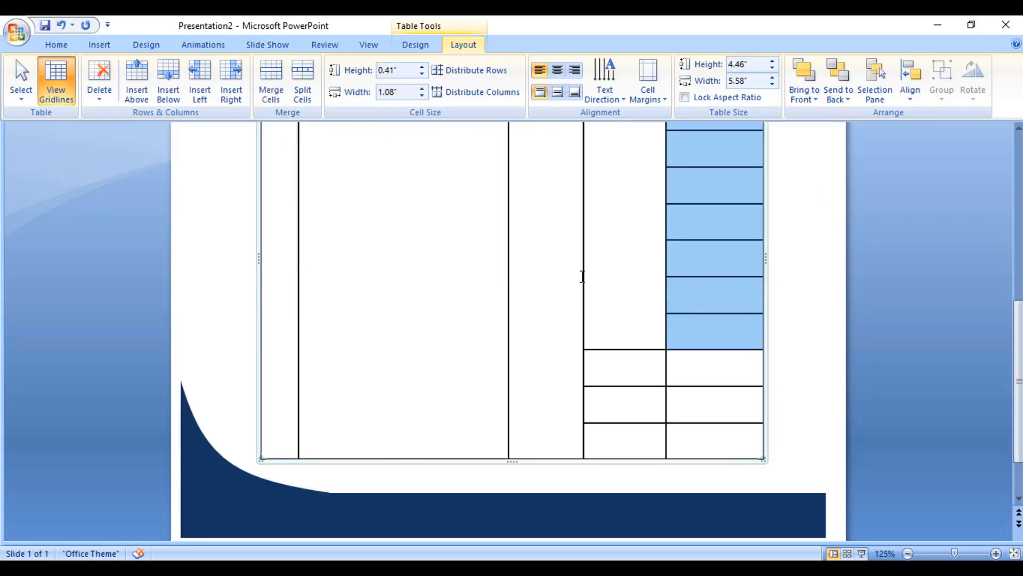
click(271, 80)
Step: Label the bottom three Qty cells Total, Vat and In Total
click(623, 367)
scroll(703, 384, down, 3)
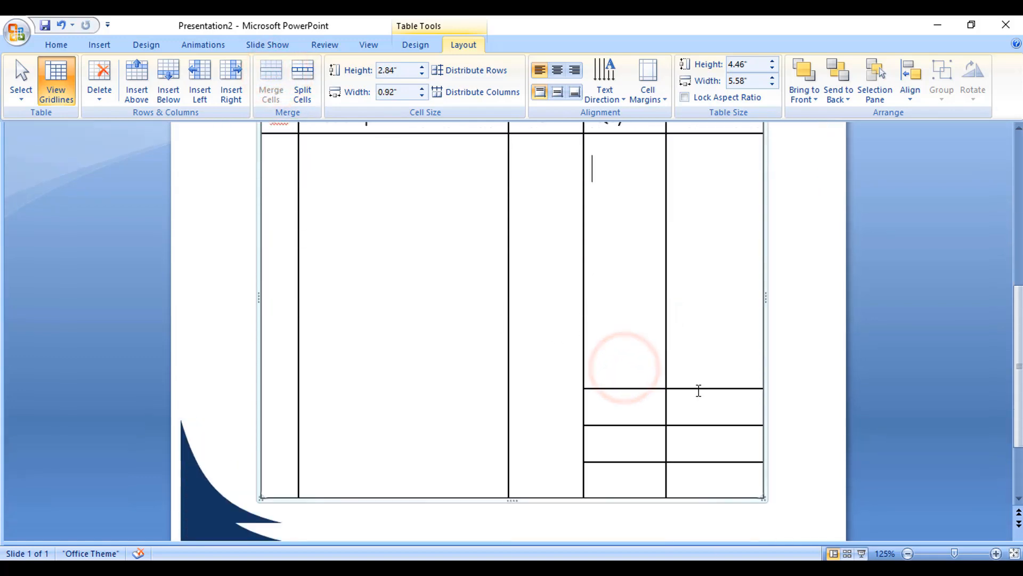
click(623, 407)
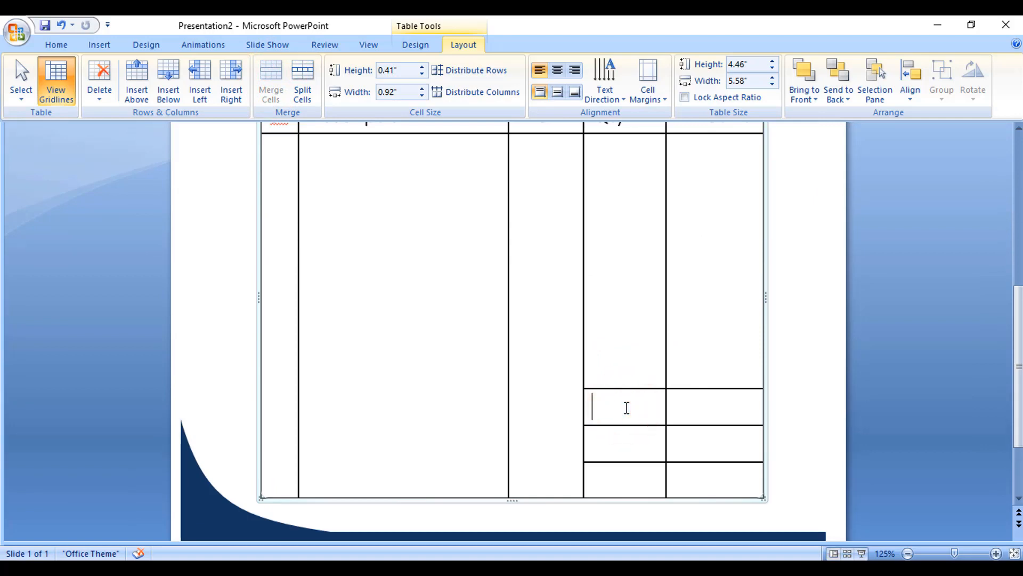
text(To)
key(BackSpace)
text(tal)
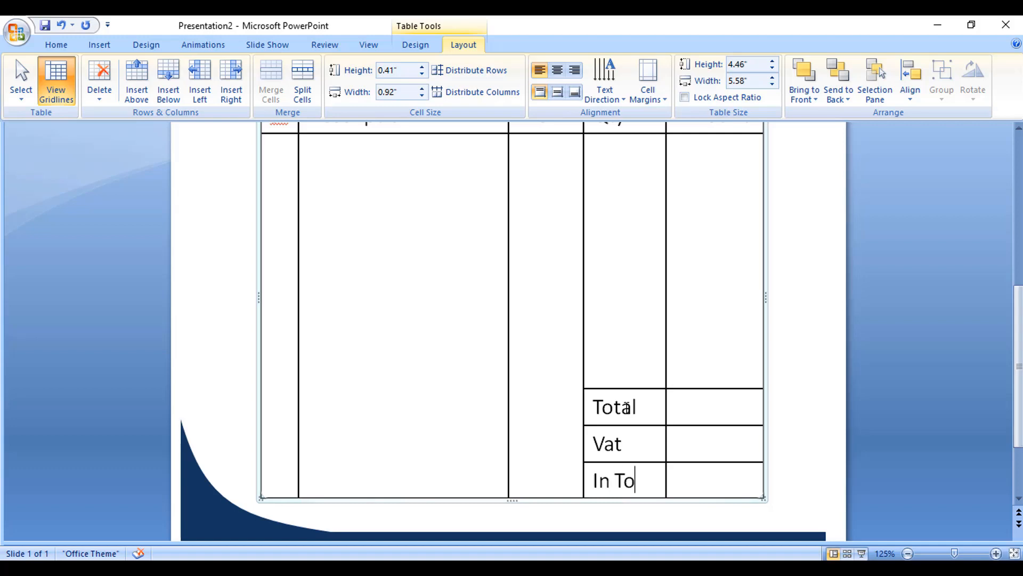
text(al)
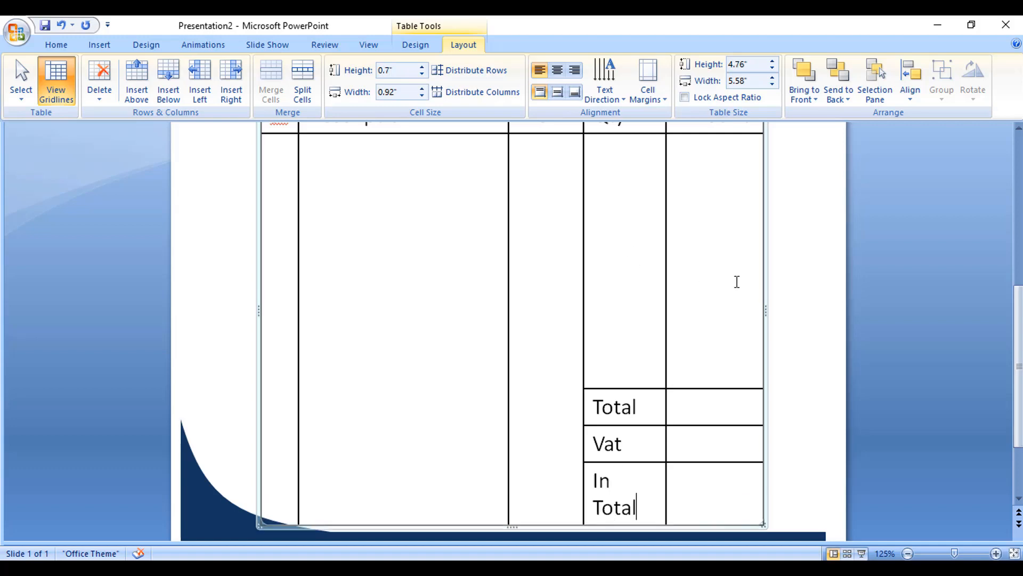
Step: Widen the Qty column slightly and right-align the Total, Vat and In Total labels
drag(666, 346, 674, 346)
drag(620, 433, 639, 493)
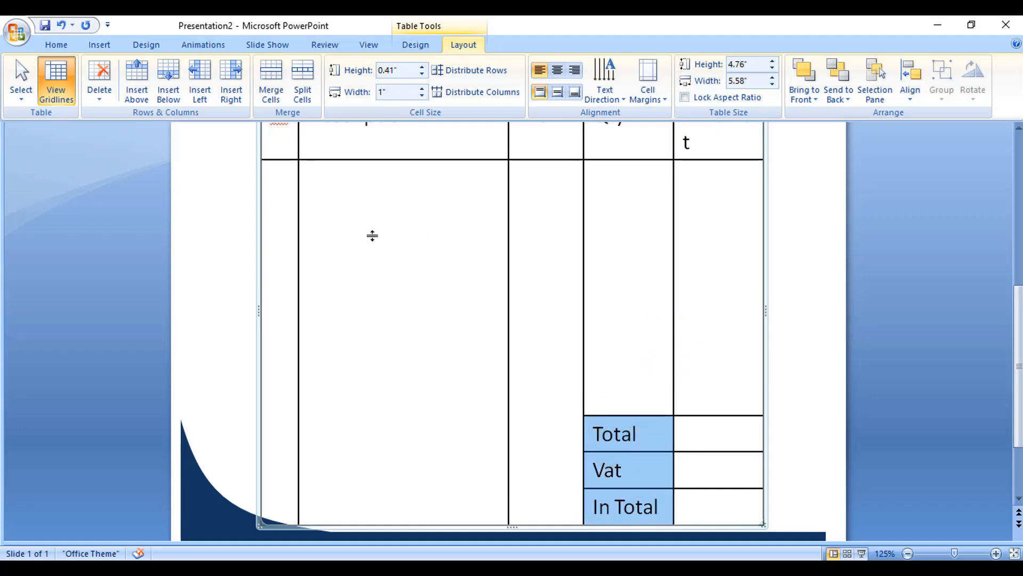
click(574, 70)
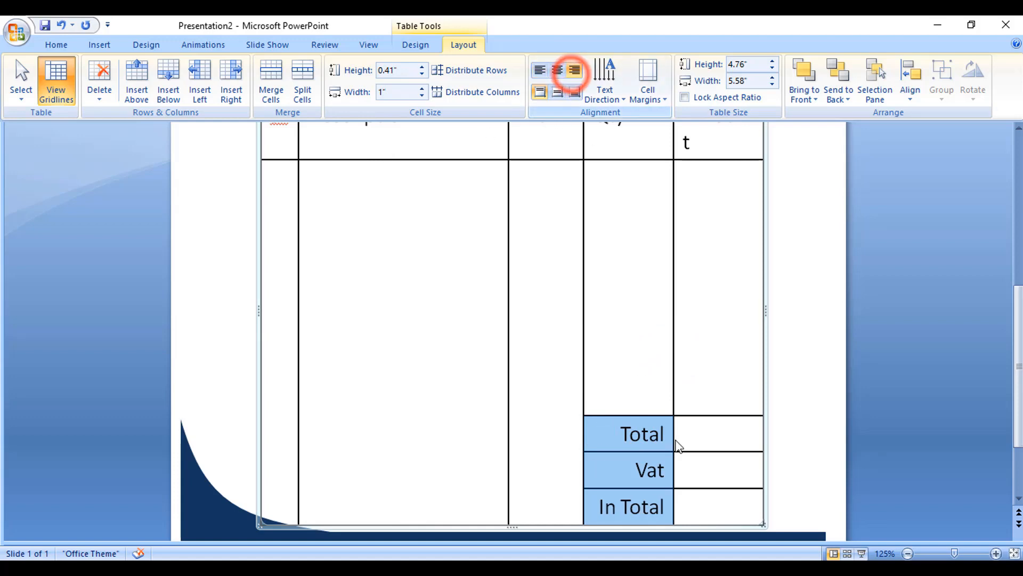
Step: Shorten the table by raising its bottom edge to a height of about 4.56 inches
click(709, 433)
scroll(708, 433, down, 3)
click(716, 379)
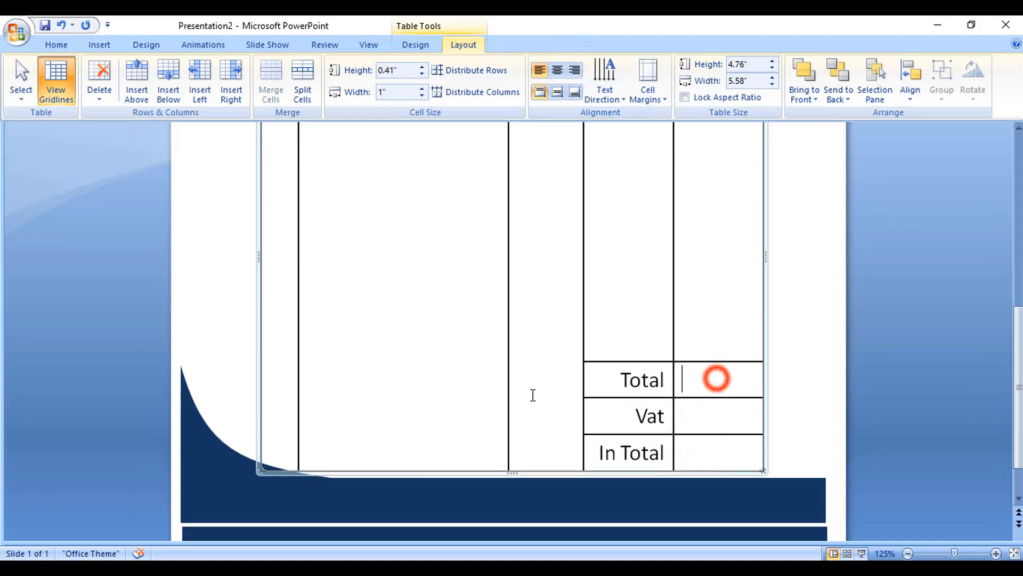
scroll(531, 371, up, 5)
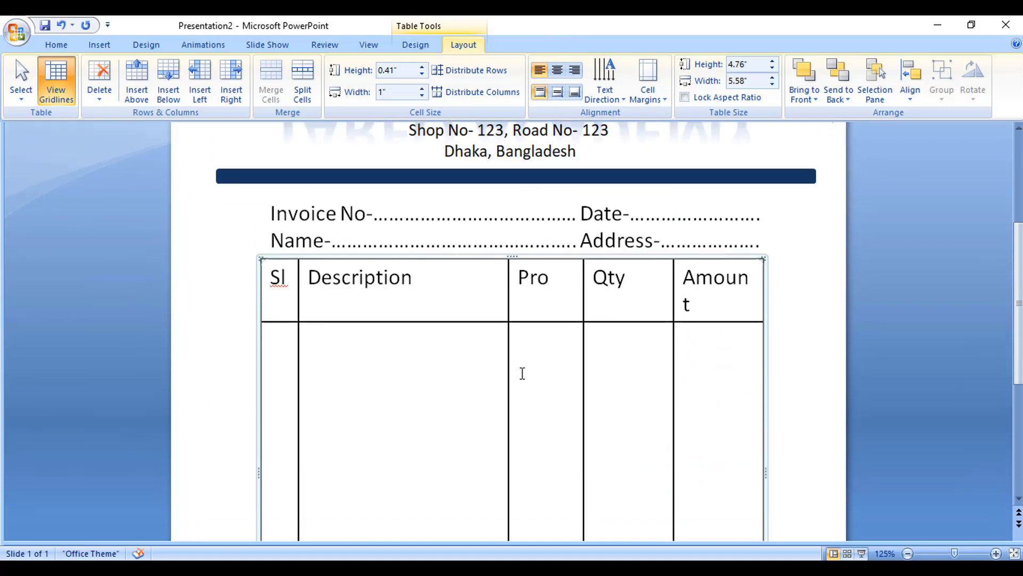
scroll(522, 373, down, 5)
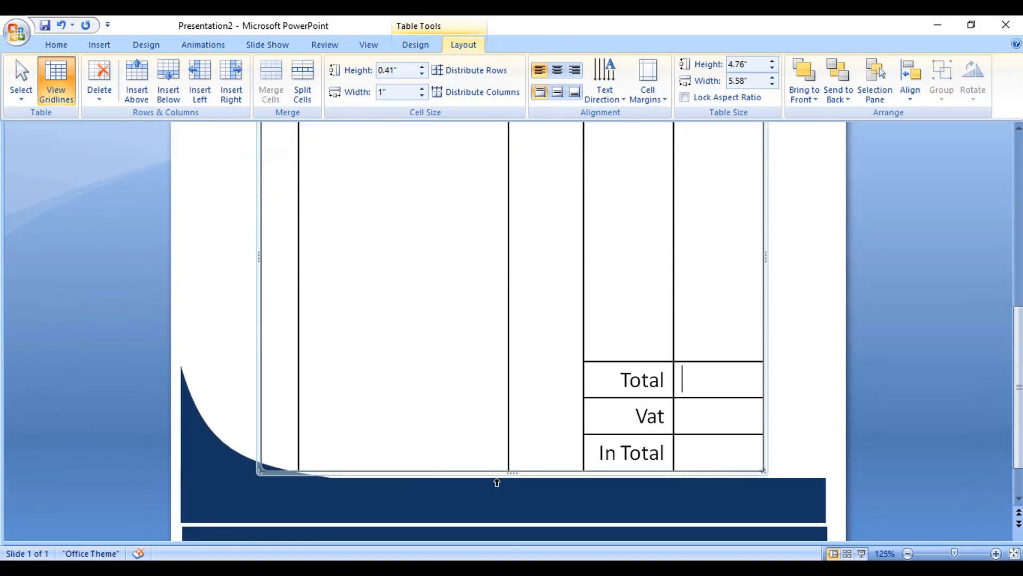
drag(511, 472, 511, 459)
scroll(529, 464, up, 1)
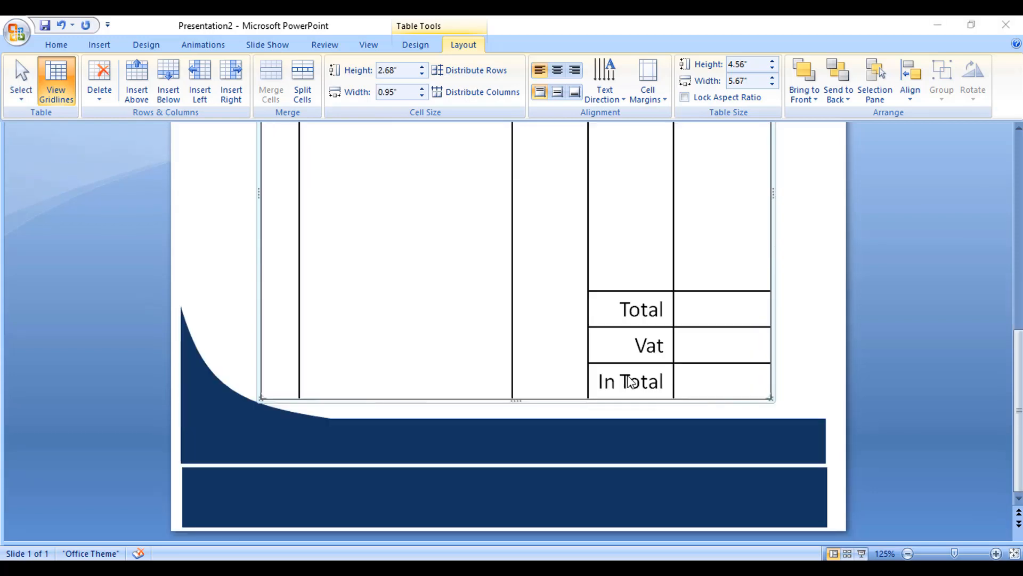
click(635, 375)
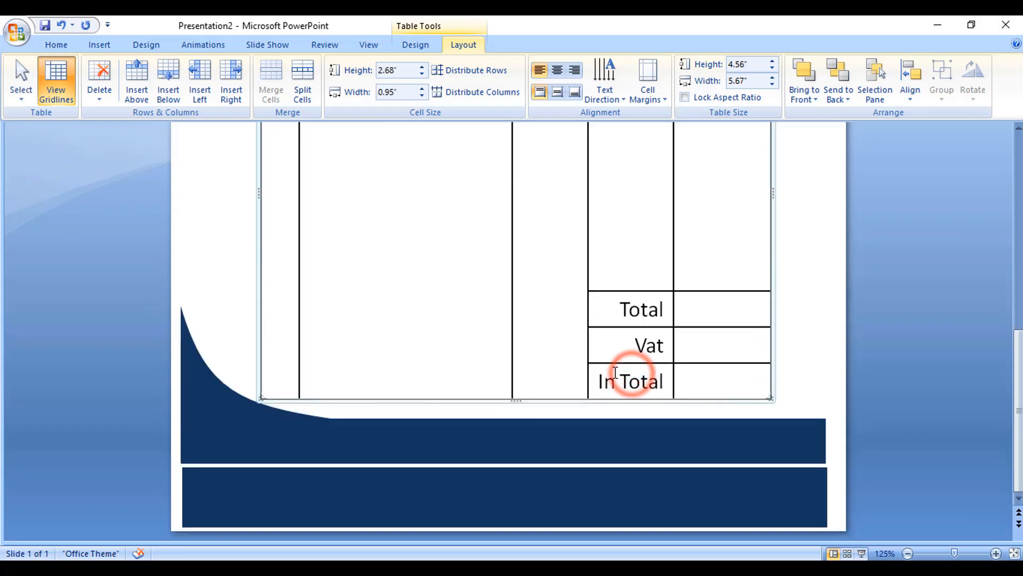
Step: Copy the shop address text box down into the bottom navy footer bar
scroll(613, 337, up, 7)
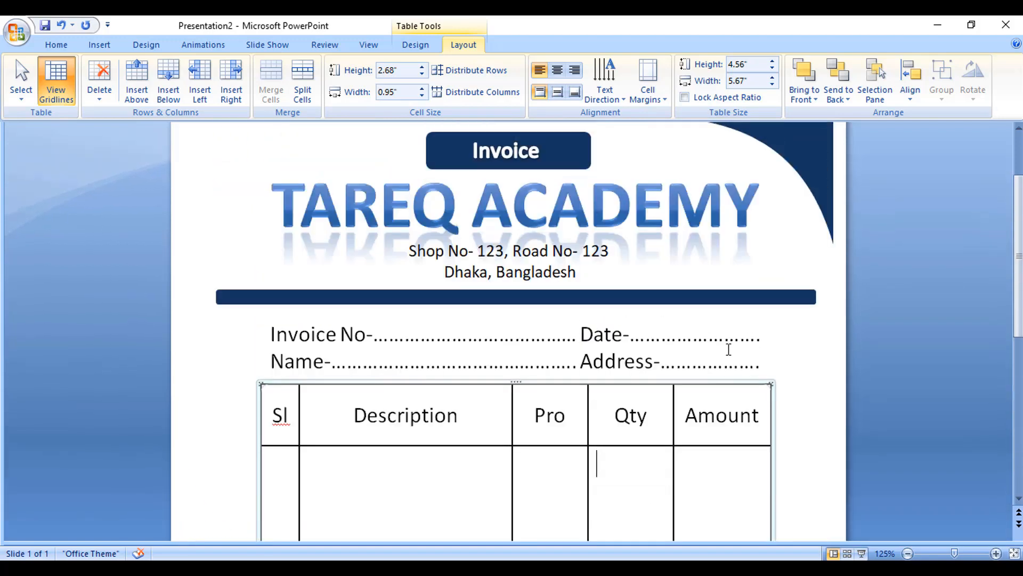
scroll(631, 317, up, 2)
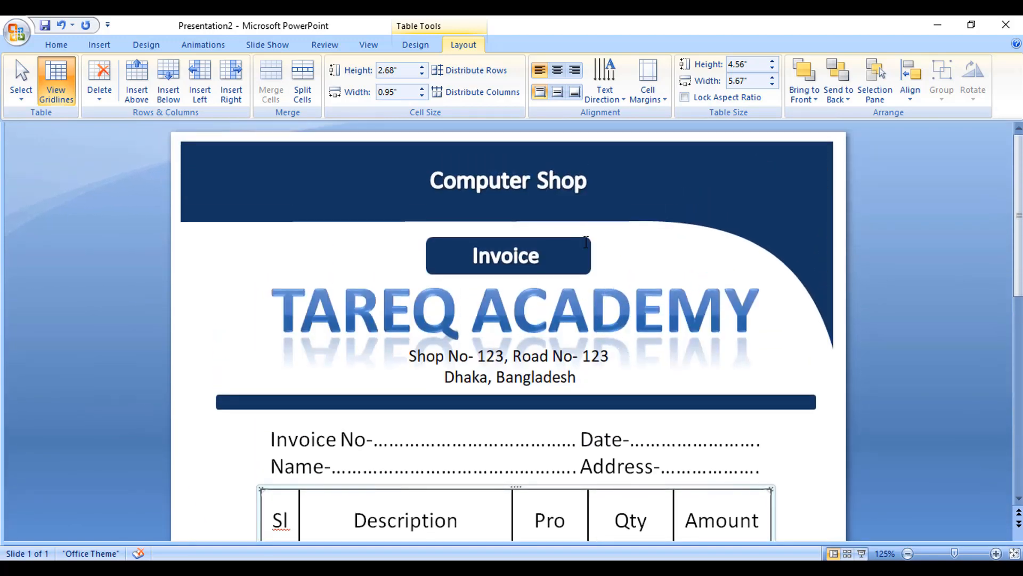
scroll(616, 271, down, 7)
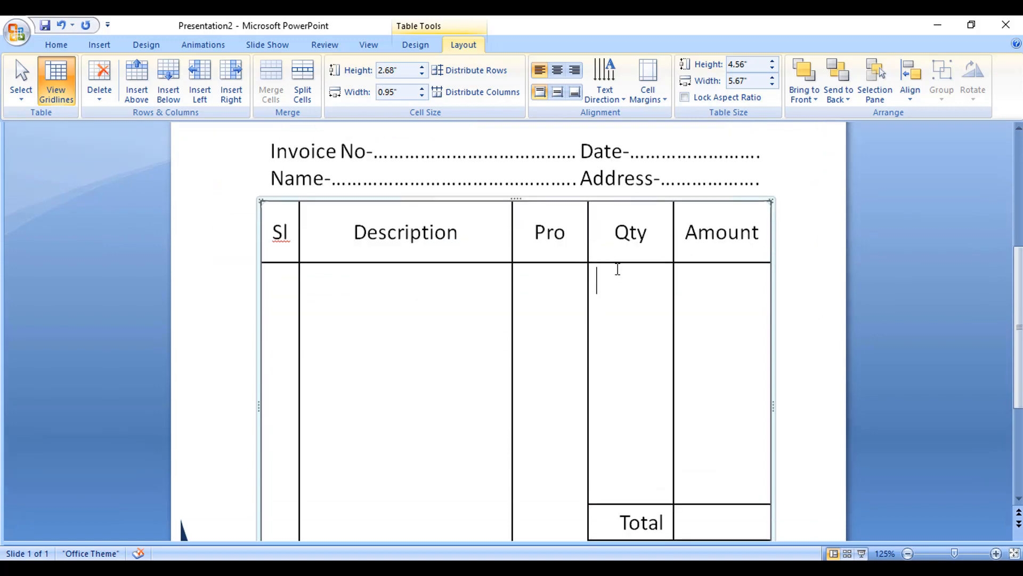
scroll(618, 269, down, 3)
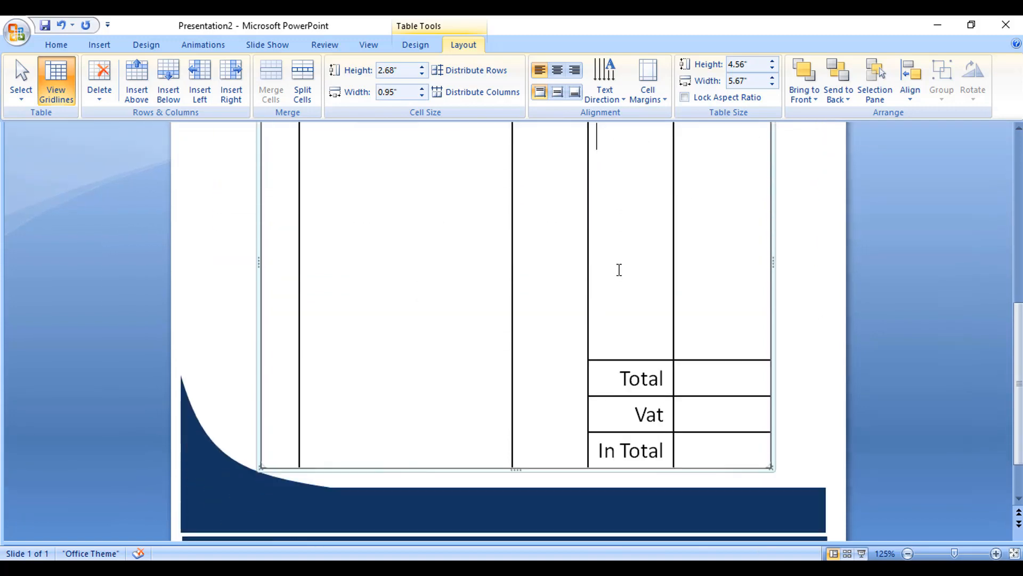
click(730, 494)
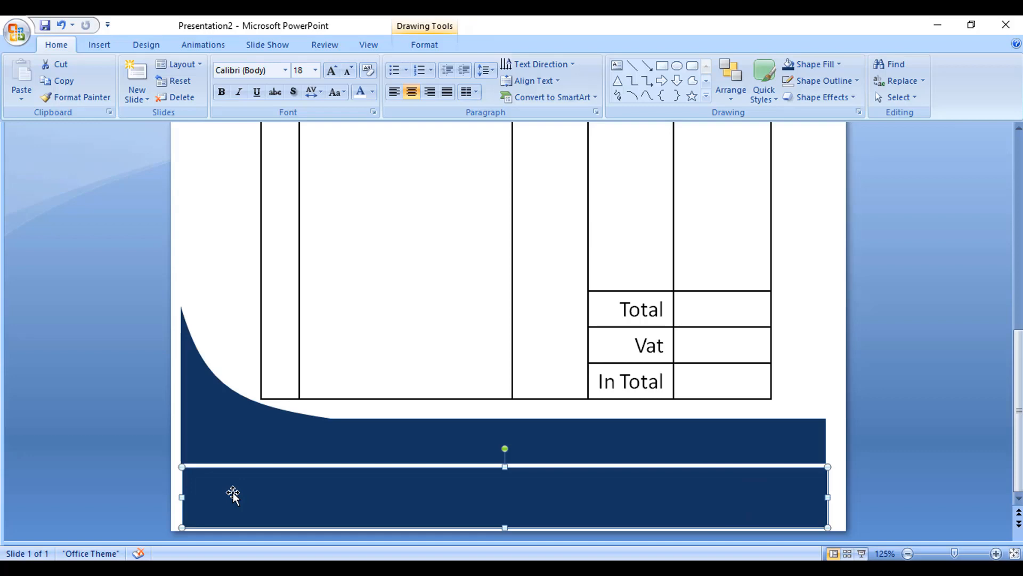
scroll(473, 425, up, 9)
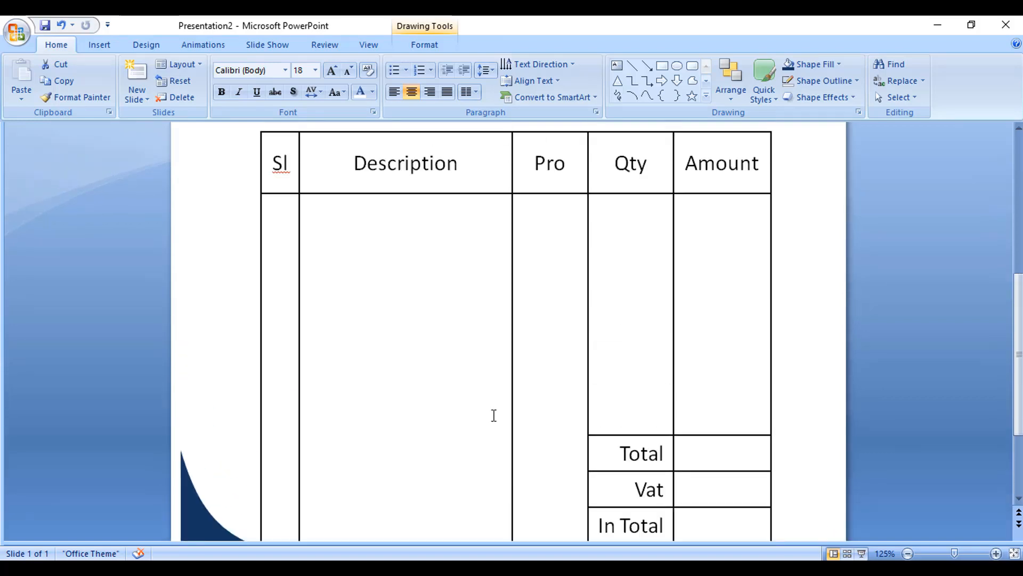
scroll(495, 413, up, 1)
click(491, 341)
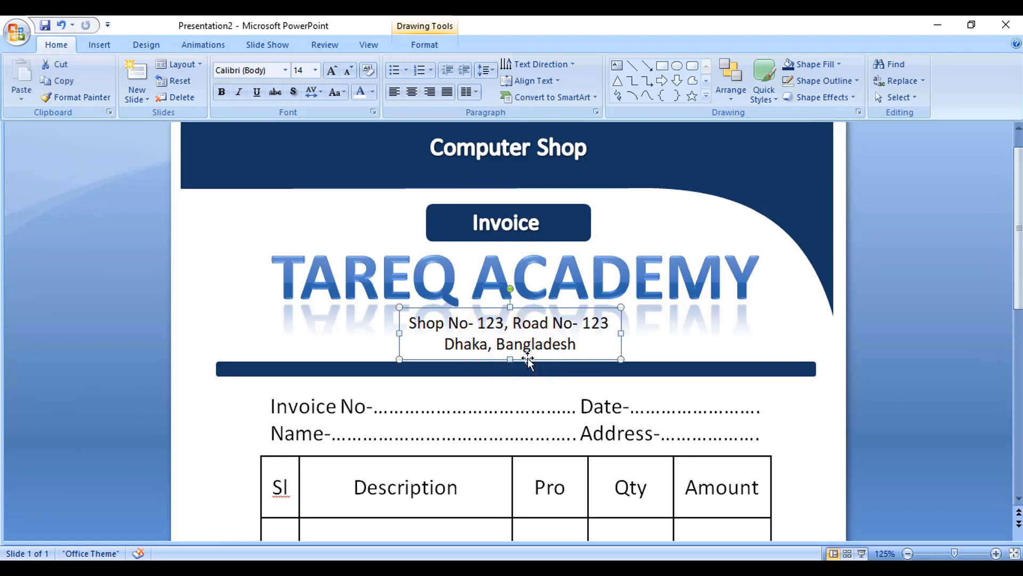
drag(535, 362, 593, 509)
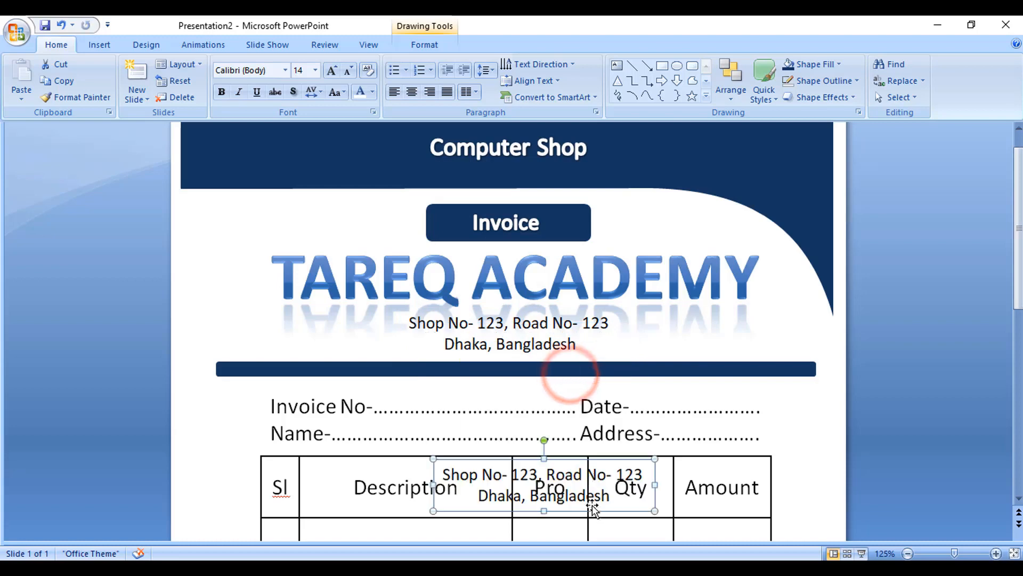
scroll(590, 449, down, 4)
scroll(618, 373, down, 5)
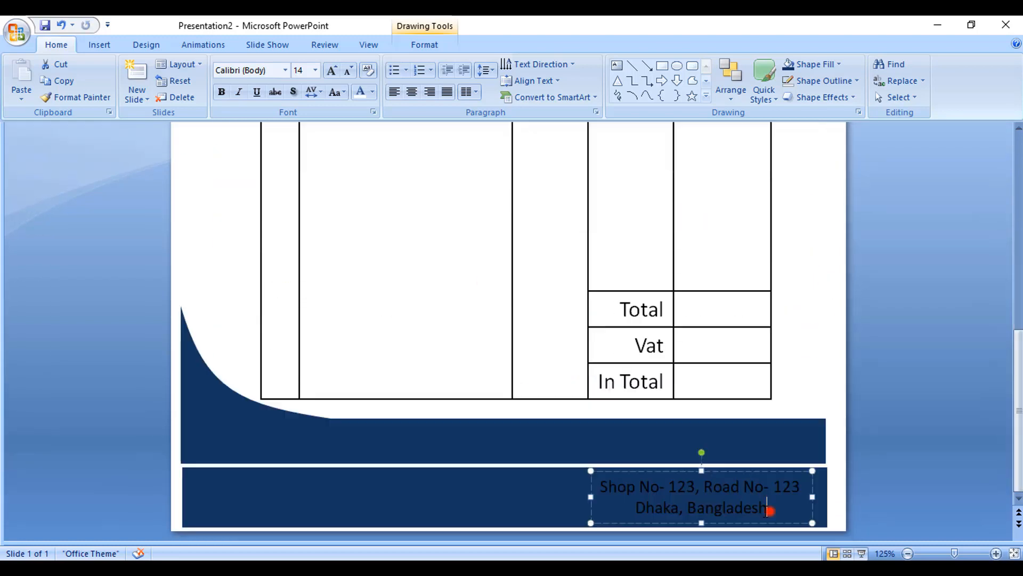
Step: Replace the footer copy's text with Sing and move it to the right end of the footer bar
drag(770, 509, 631, 482)
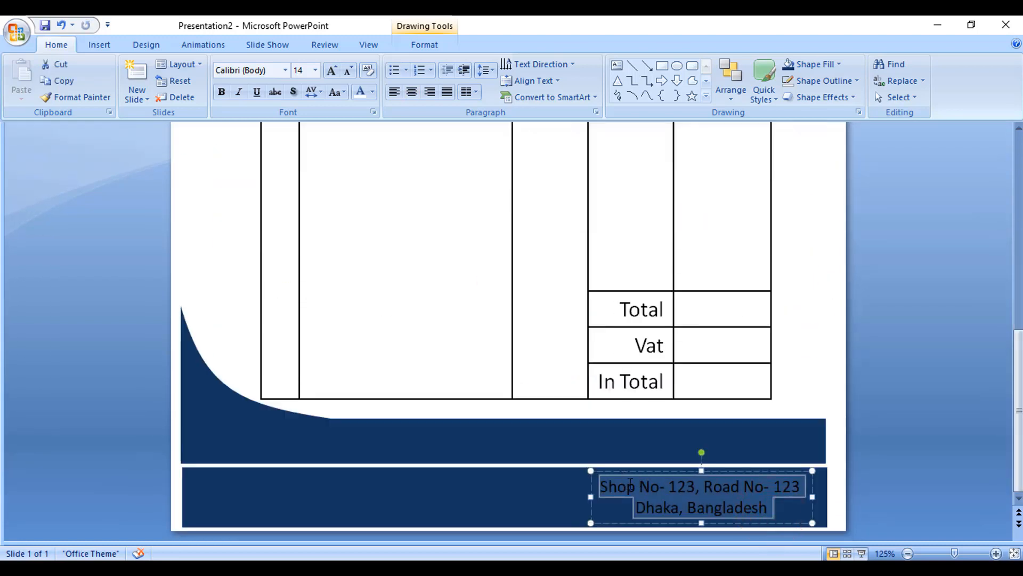
text(Sing)
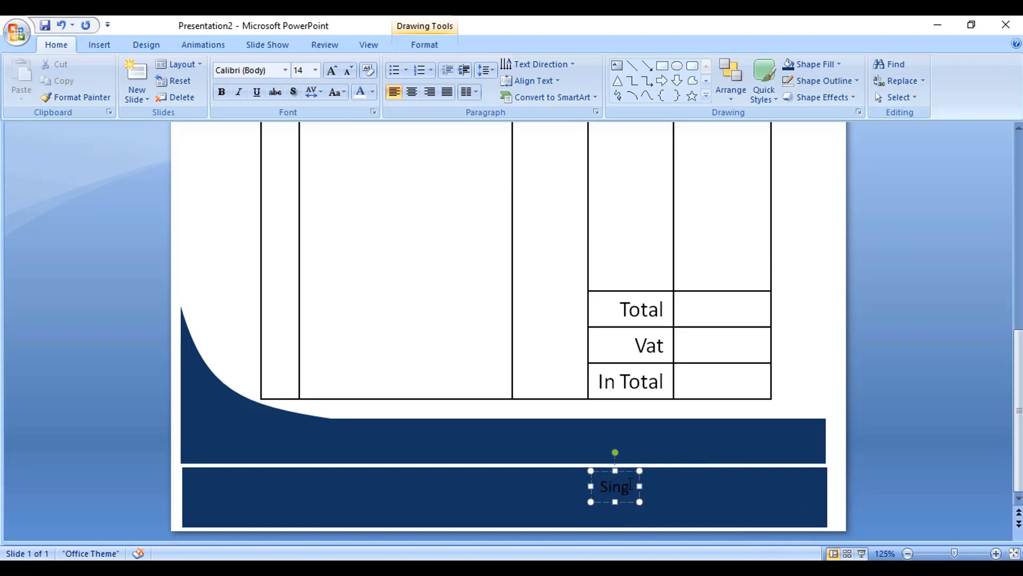
drag(631, 500, 757, 515)
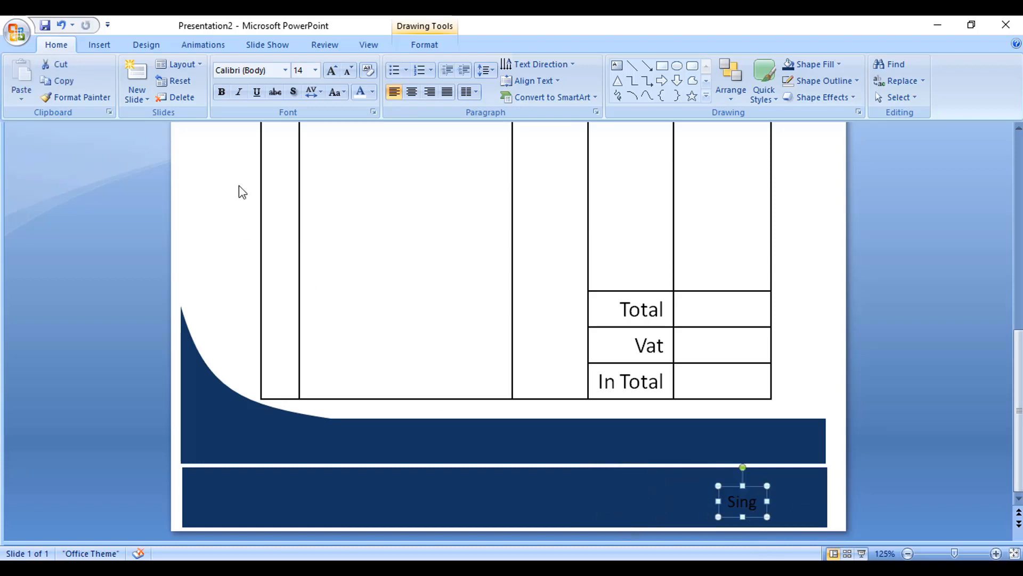
Step: Make the Sing text white and duplicate its box toward the left end of the footer bar
click(360, 91)
drag(736, 486, 419, 500)
click(278, 503)
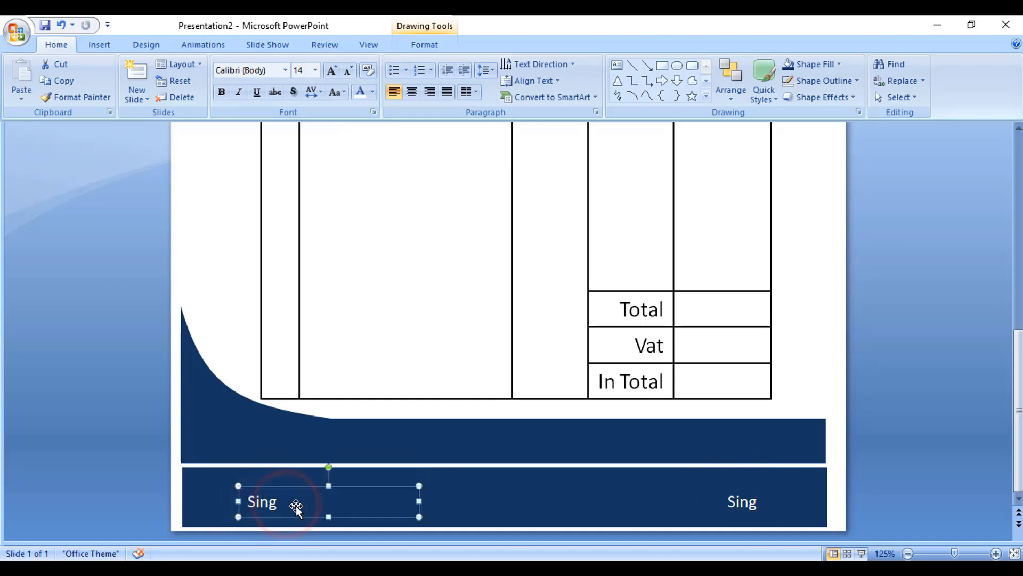
Step: Change the left footer text to Amount In Words-........ and widen its box to fit
double_click(276, 503)
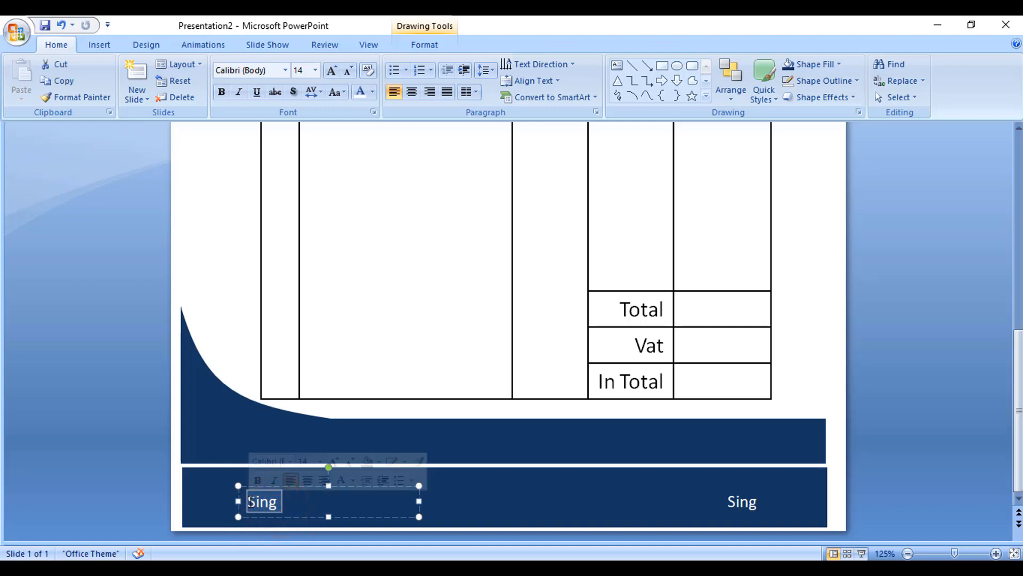
text(Amou)
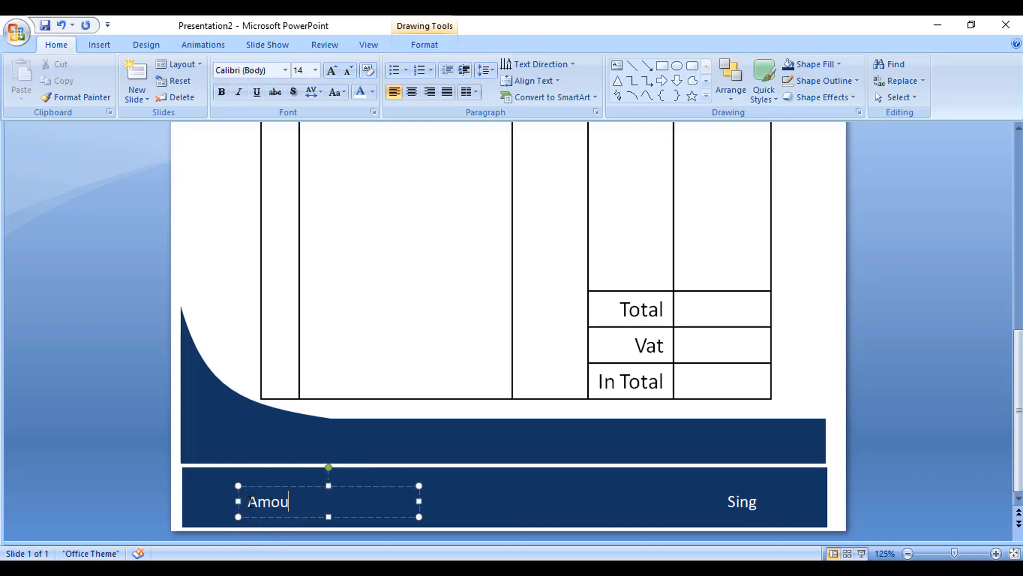
text(nt In Words-........)
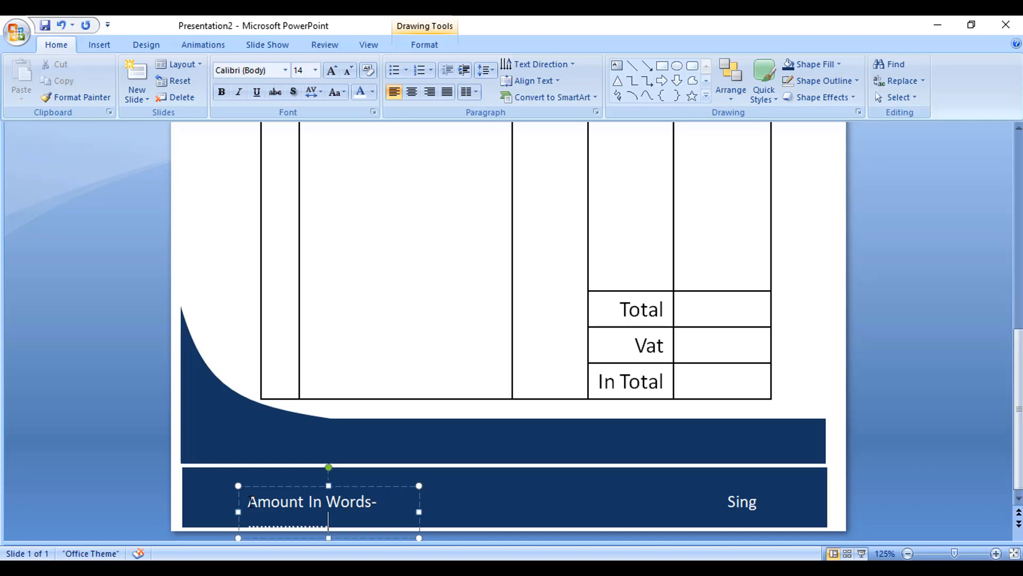
drag(419, 511, 506, 503)
click(542, 502)
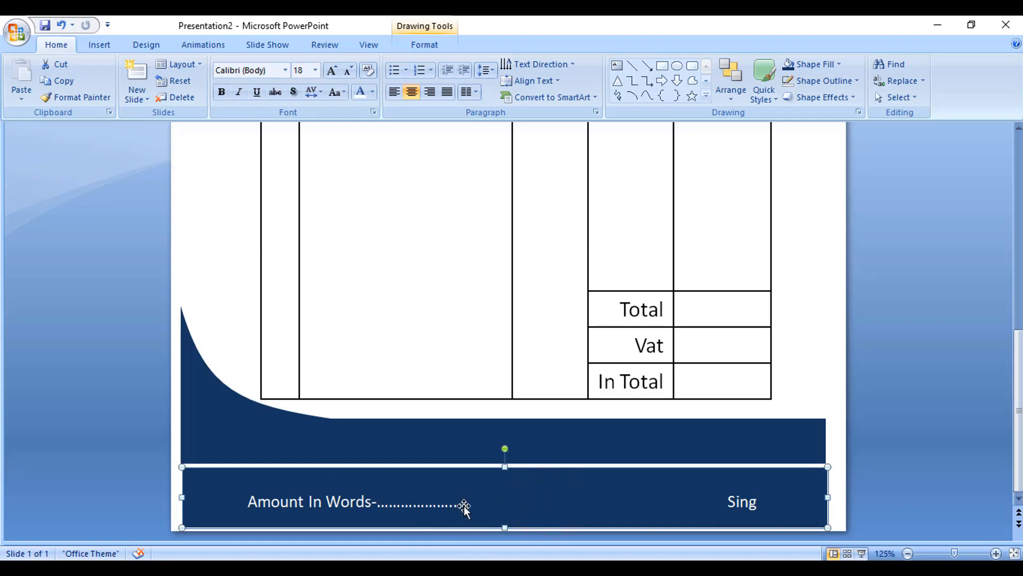
Step: Duplicate the shop address text box and move the copy up into the navy header
scroll(623, 462, up, 3)
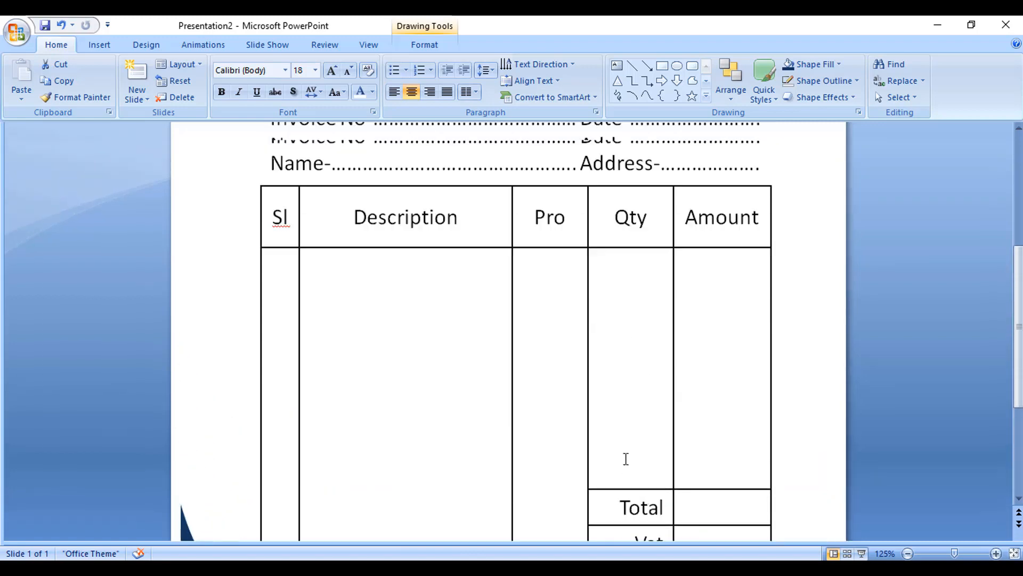
scroll(626, 458, up, 5)
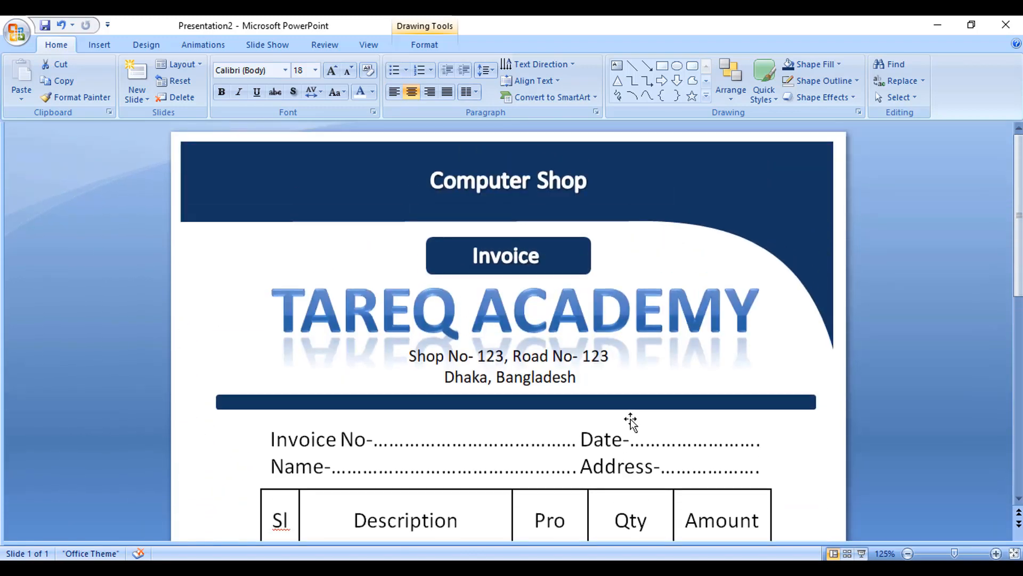
click(527, 256)
click(777, 177)
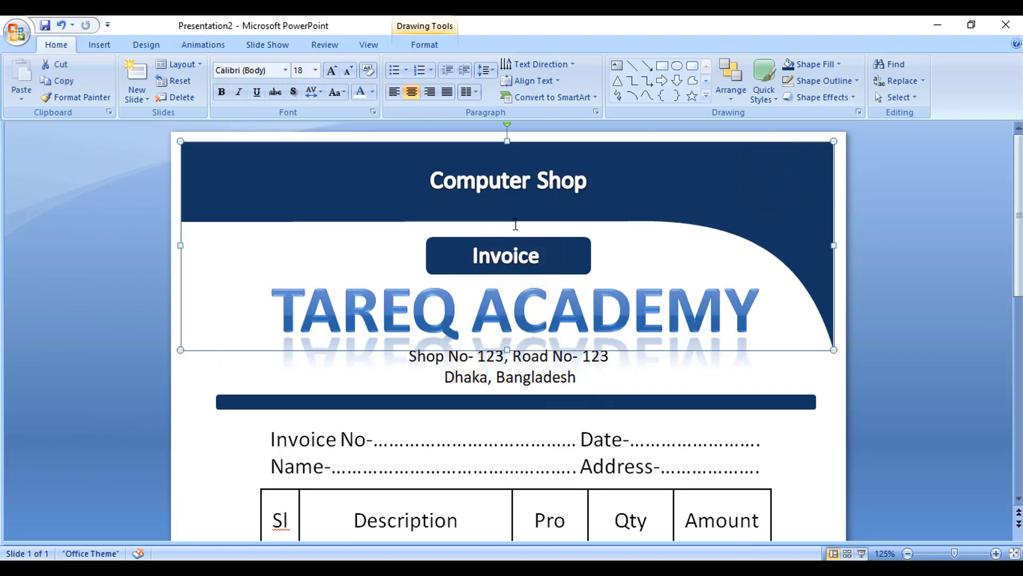
click(517, 367)
click(537, 340)
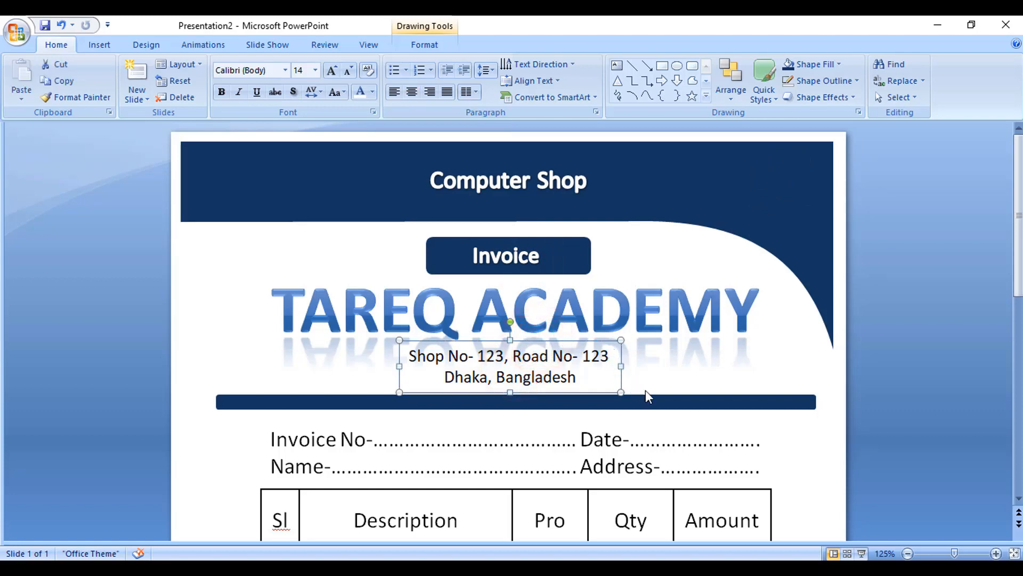
key(ctrl+d)
drag(606, 406, 799, 220)
Step: Replace the header copy's text with Mobile- and the shop's phone number, placed at the header's right side
drag(614, 184, 810, 200)
key(Delete)
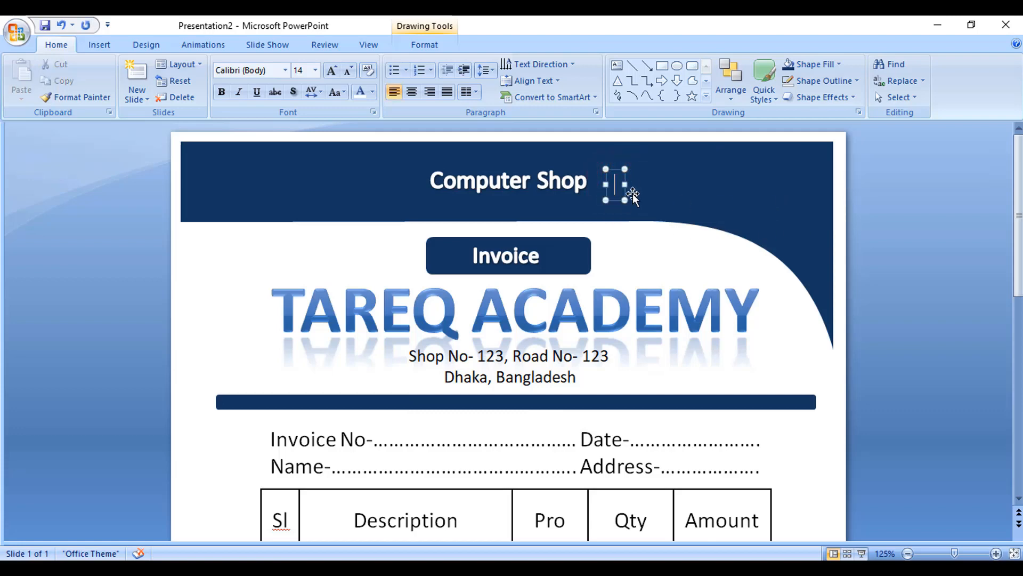
drag(626, 191, 735, 200)
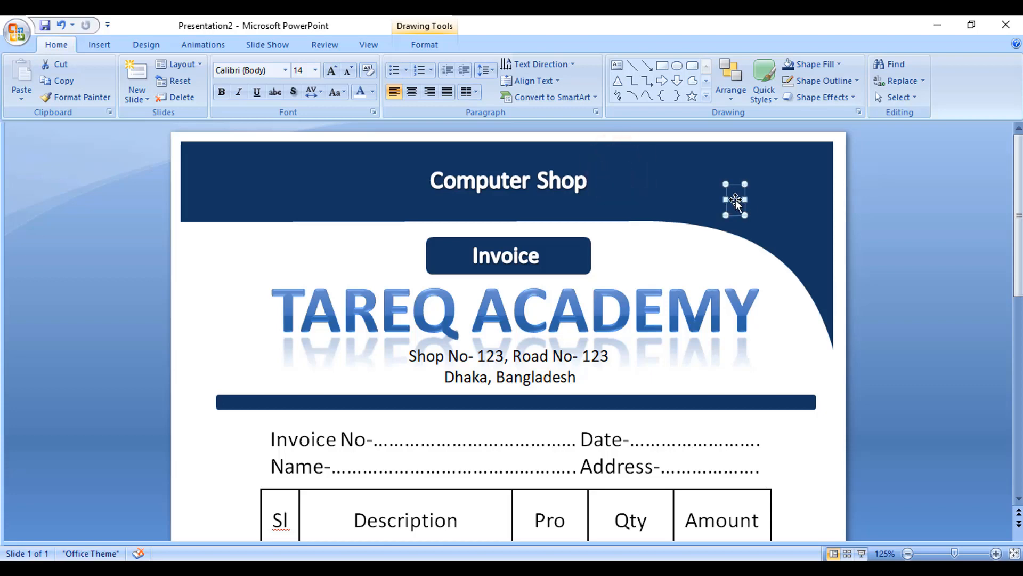
text(Mo)
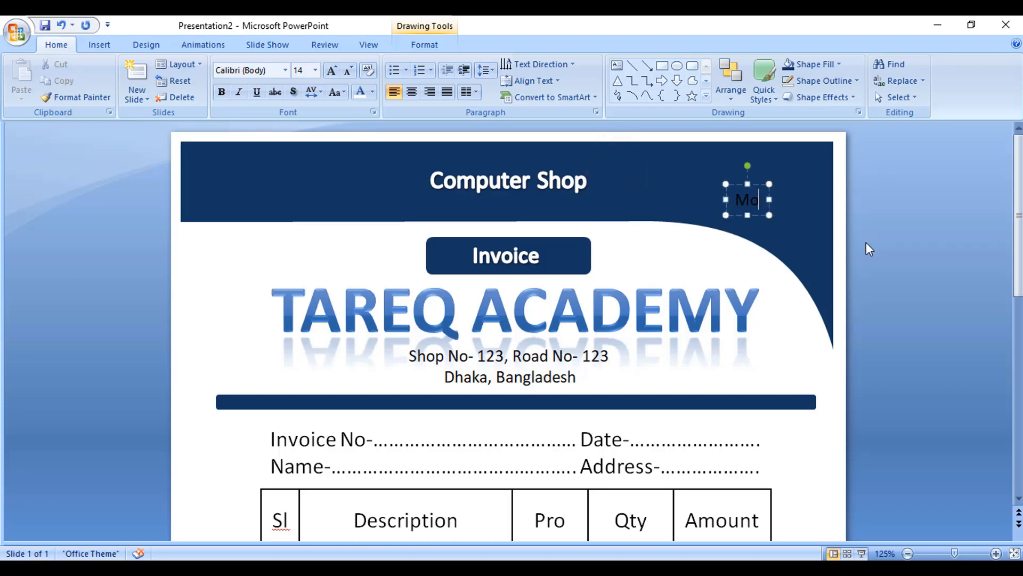
click(199, 297)
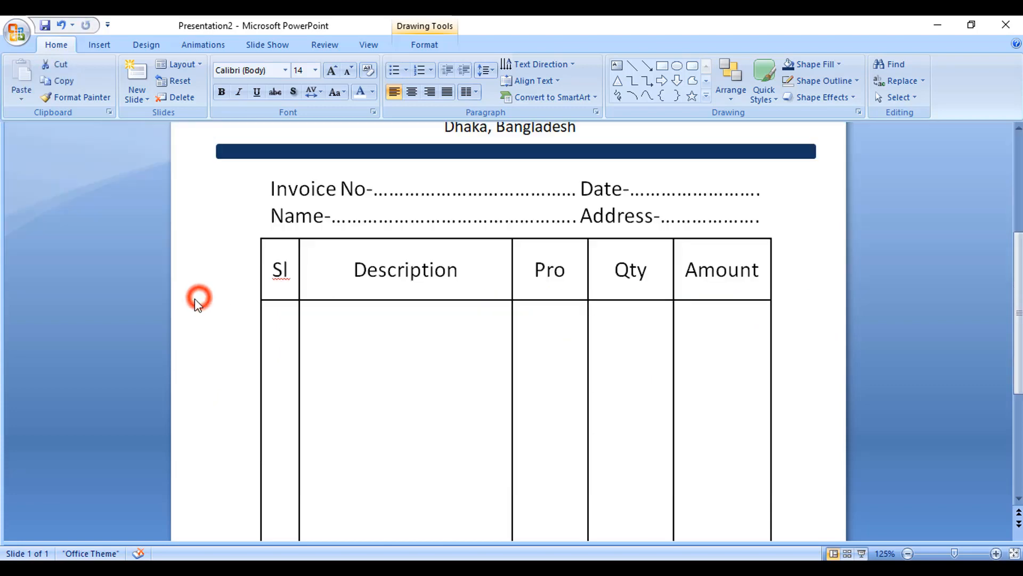
Step: Zoom out to review the complete invoice layout on the slide
scroll(295, 325, up, 1)
scroll(296, 325, up, 5)
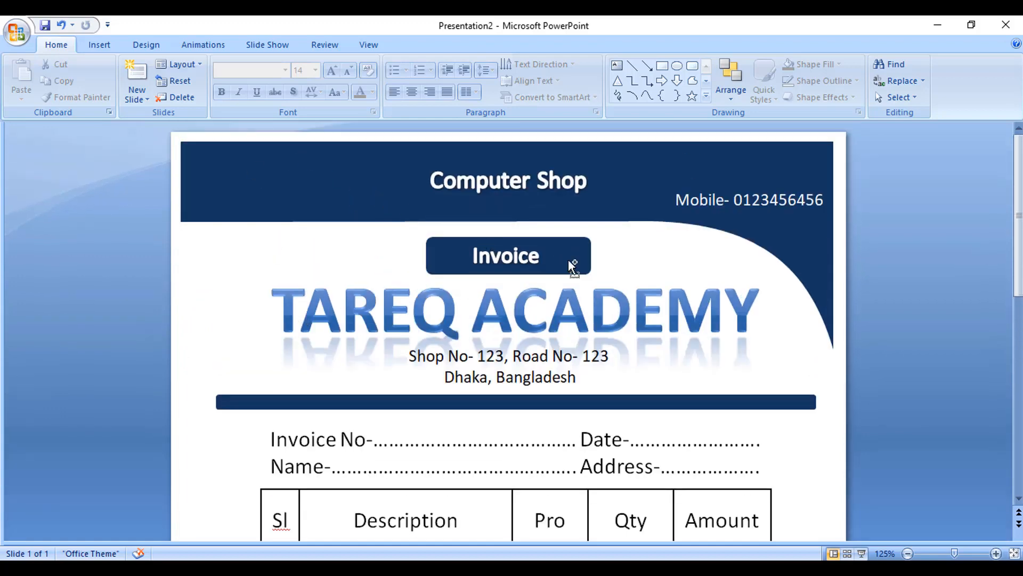
scroll(569, 261, down, 6)
scroll(570, 264, down, 1)
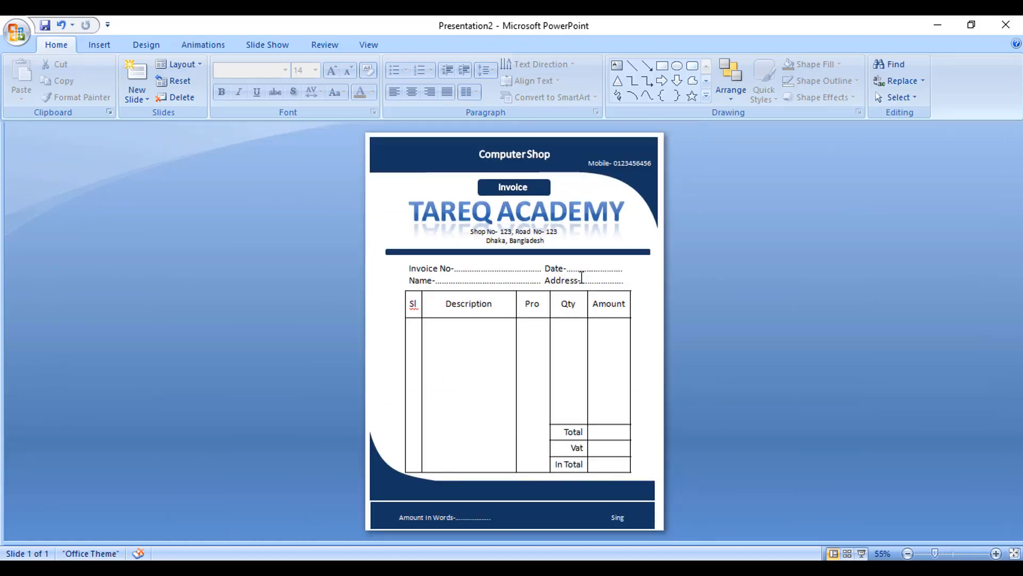